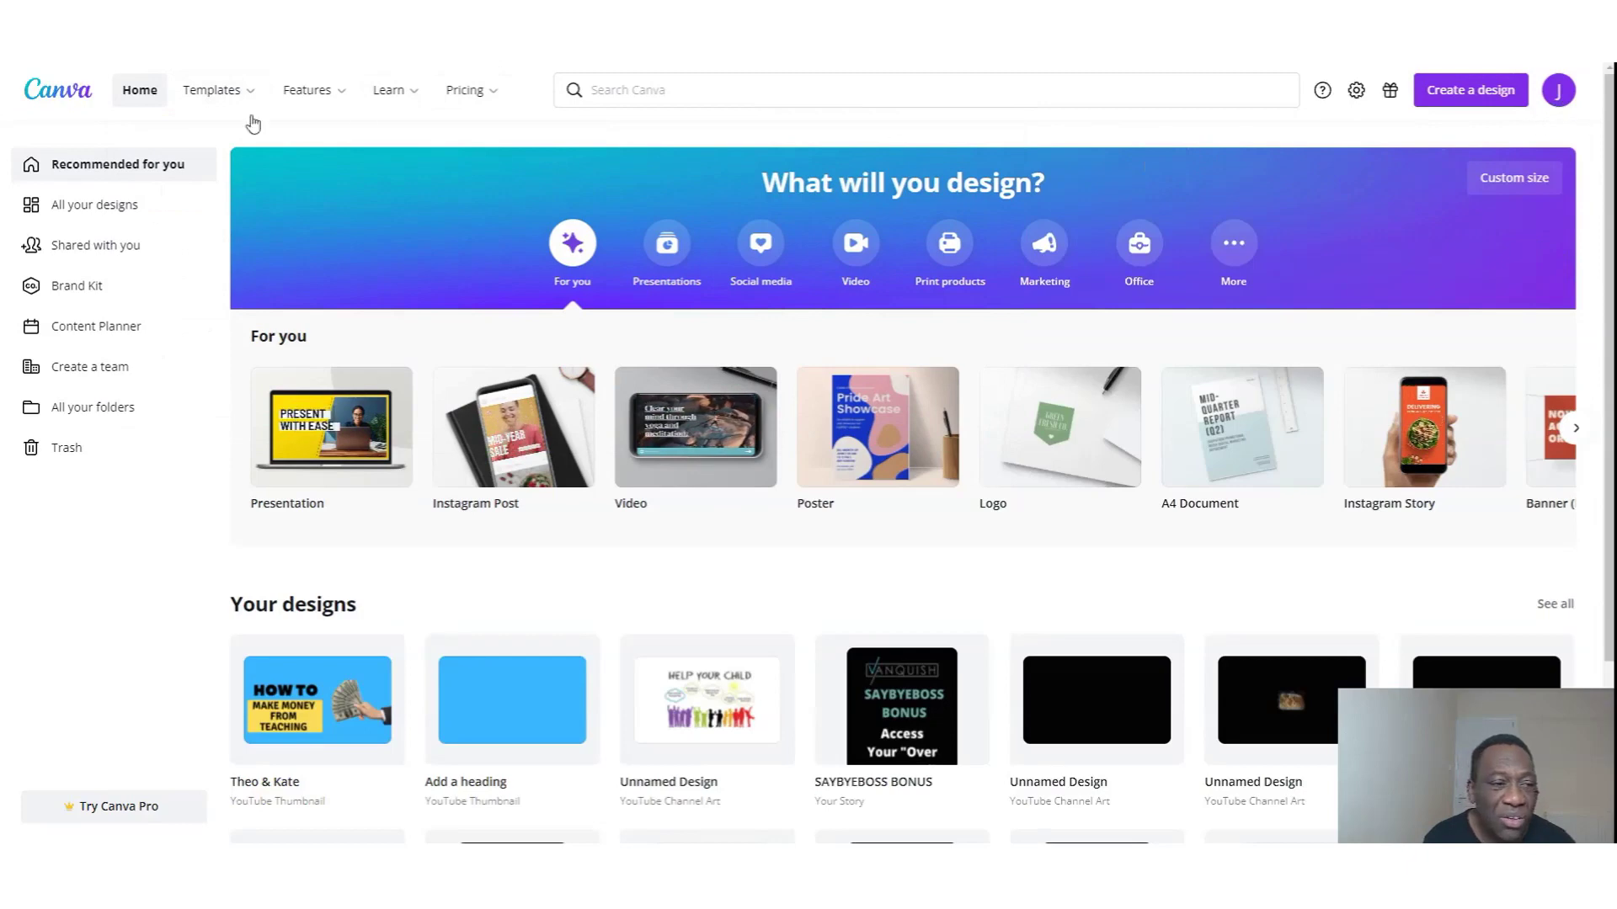
Search for the YouTube Thumbnail format and create a blank YouTube thumbnail design.
mouse_move(210, 100)
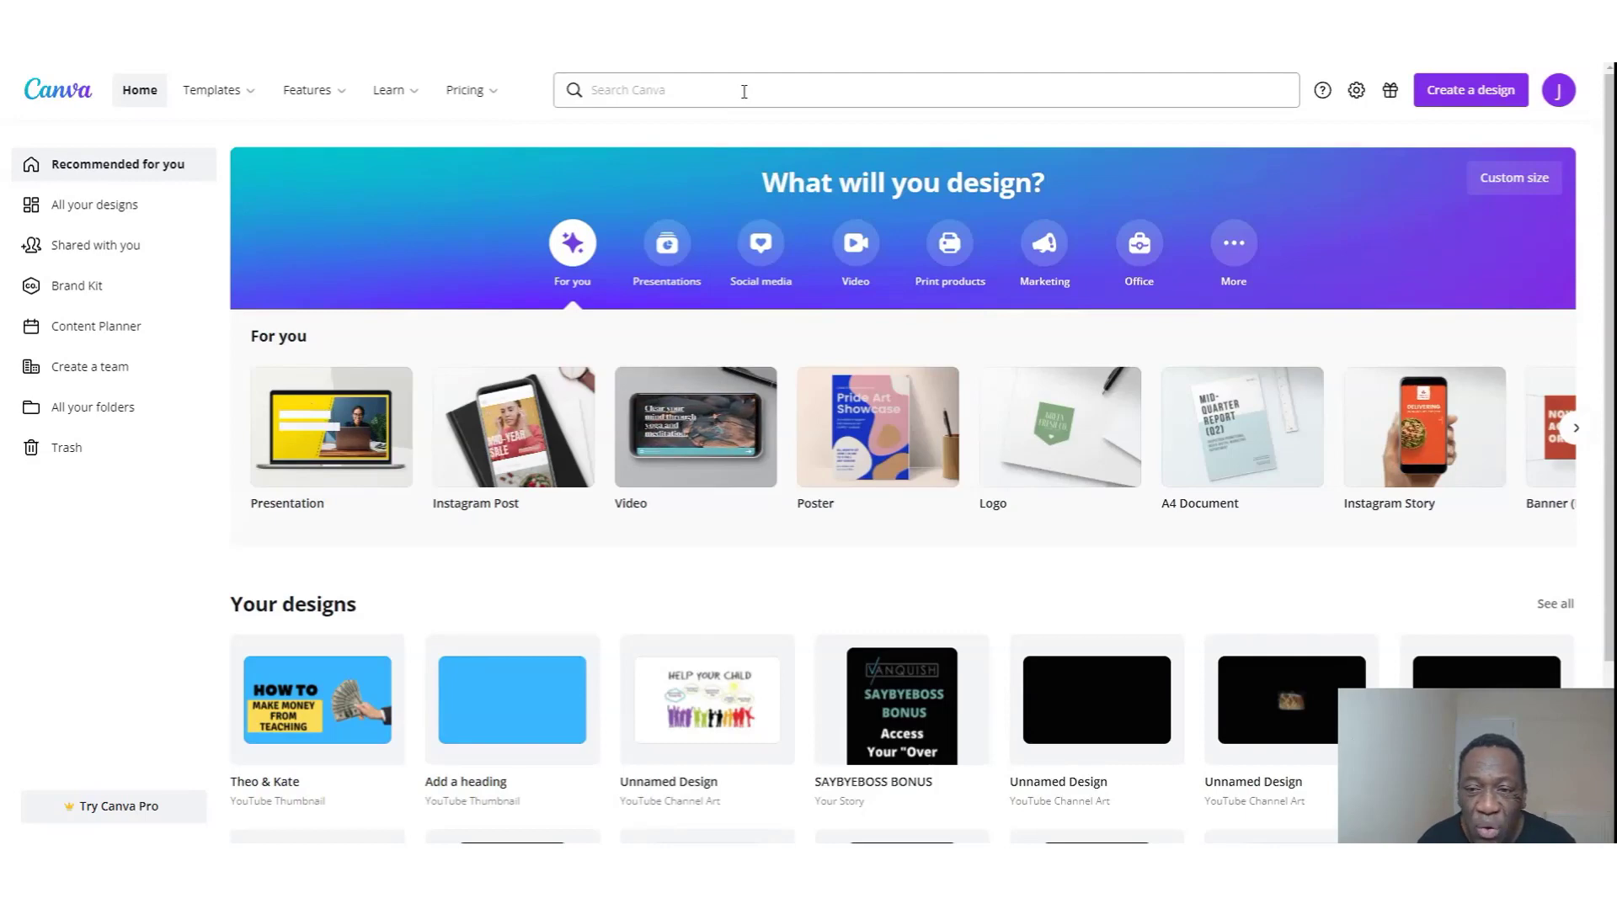
click(744, 92)
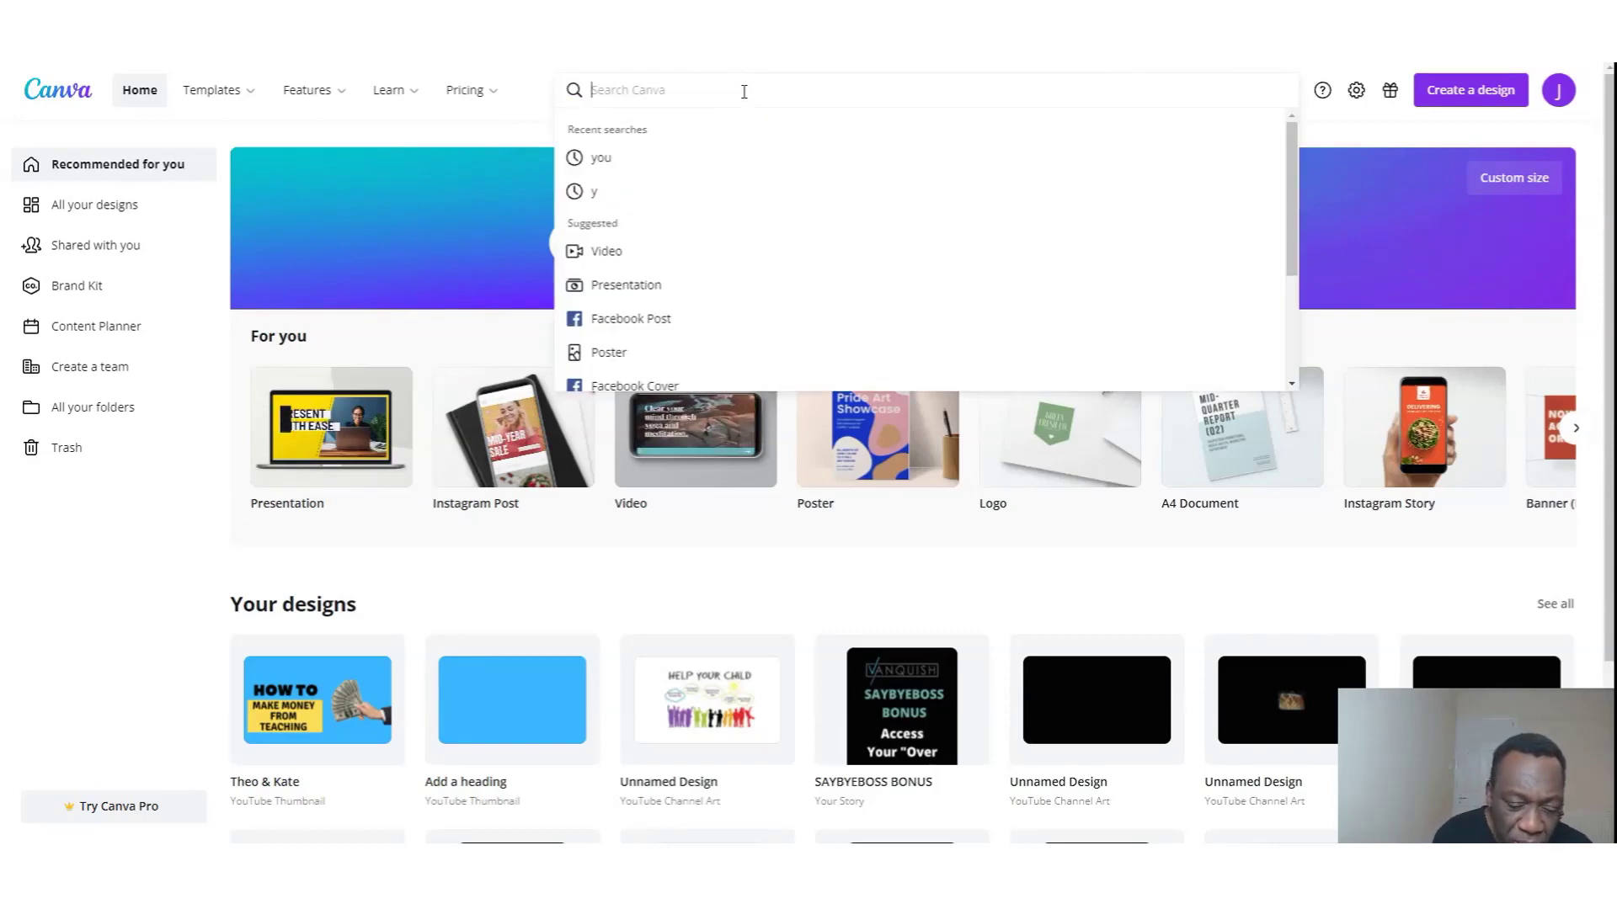
text(y)
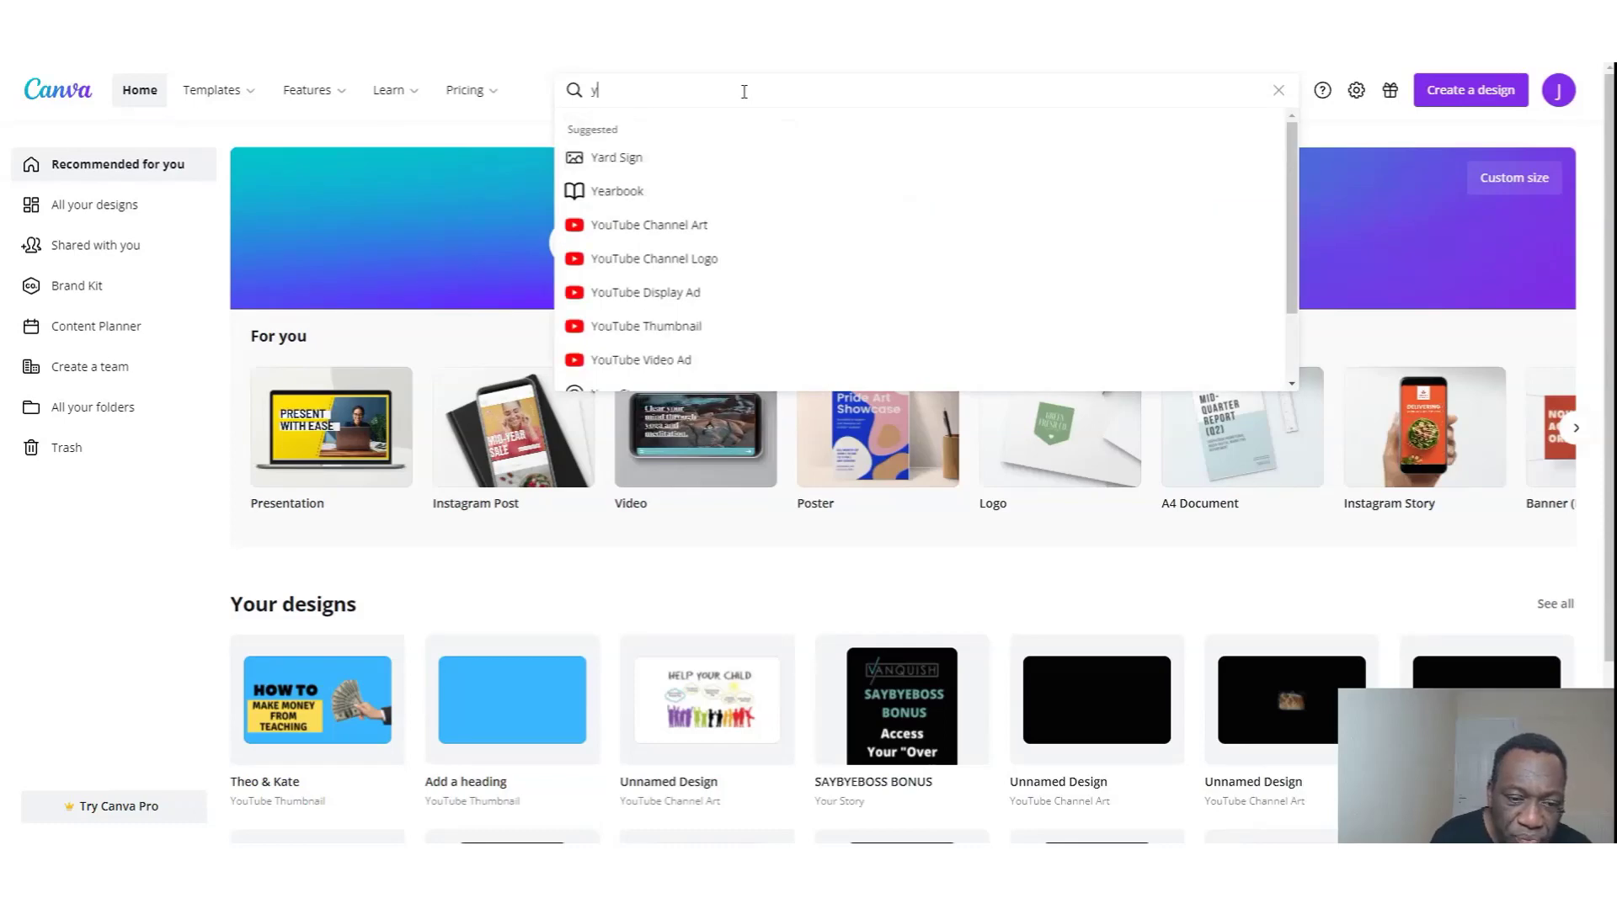
click(727, 328)
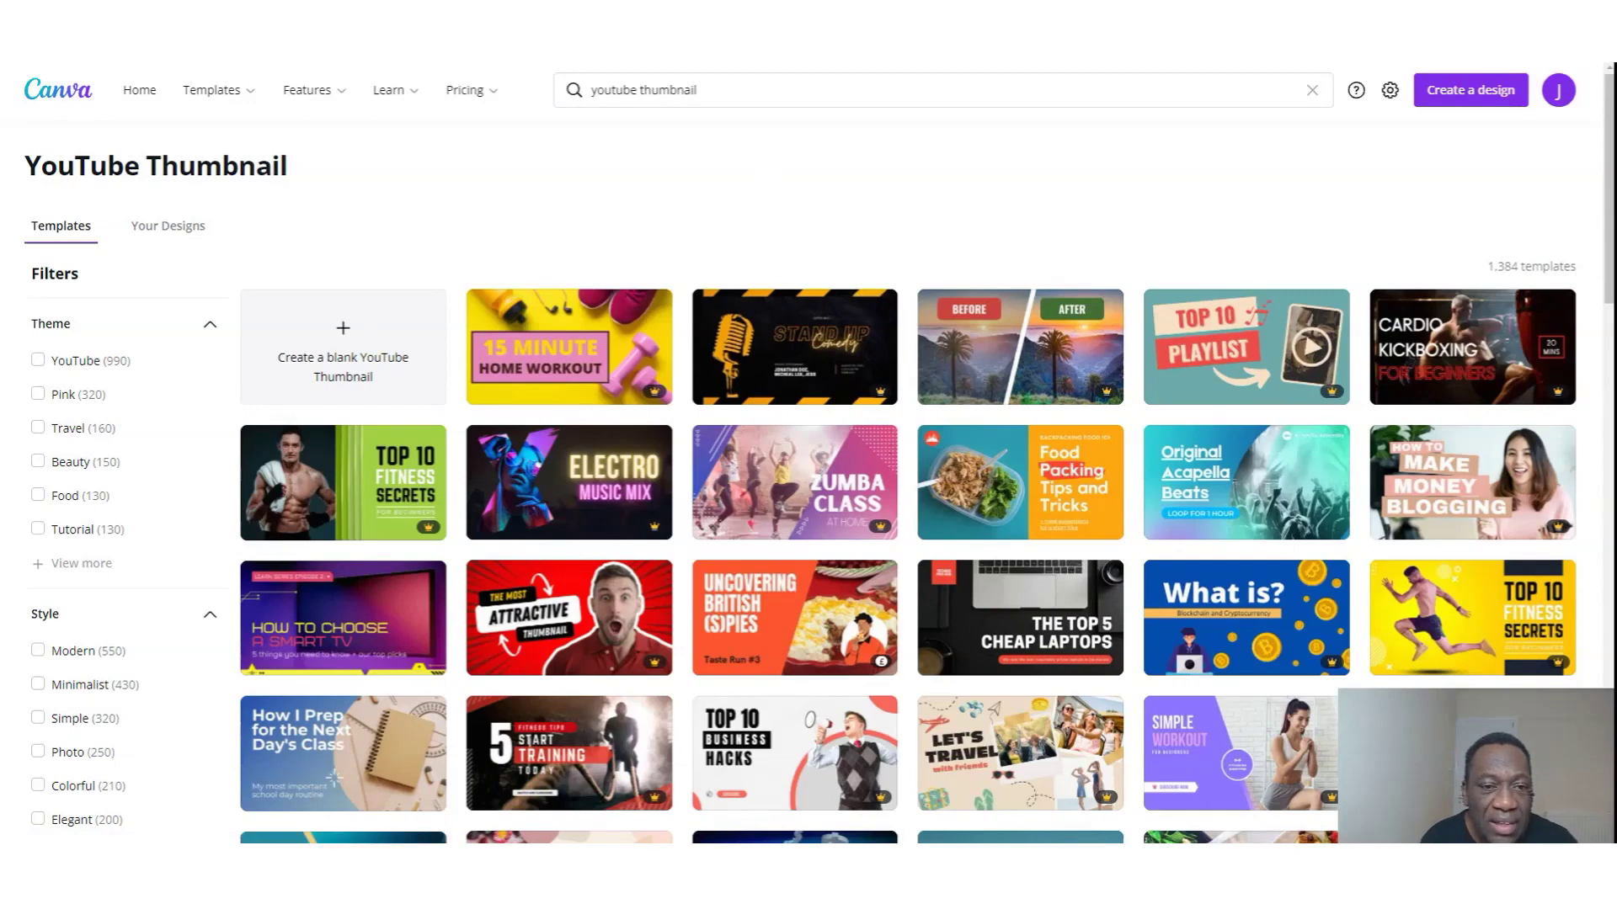
click(342, 337)
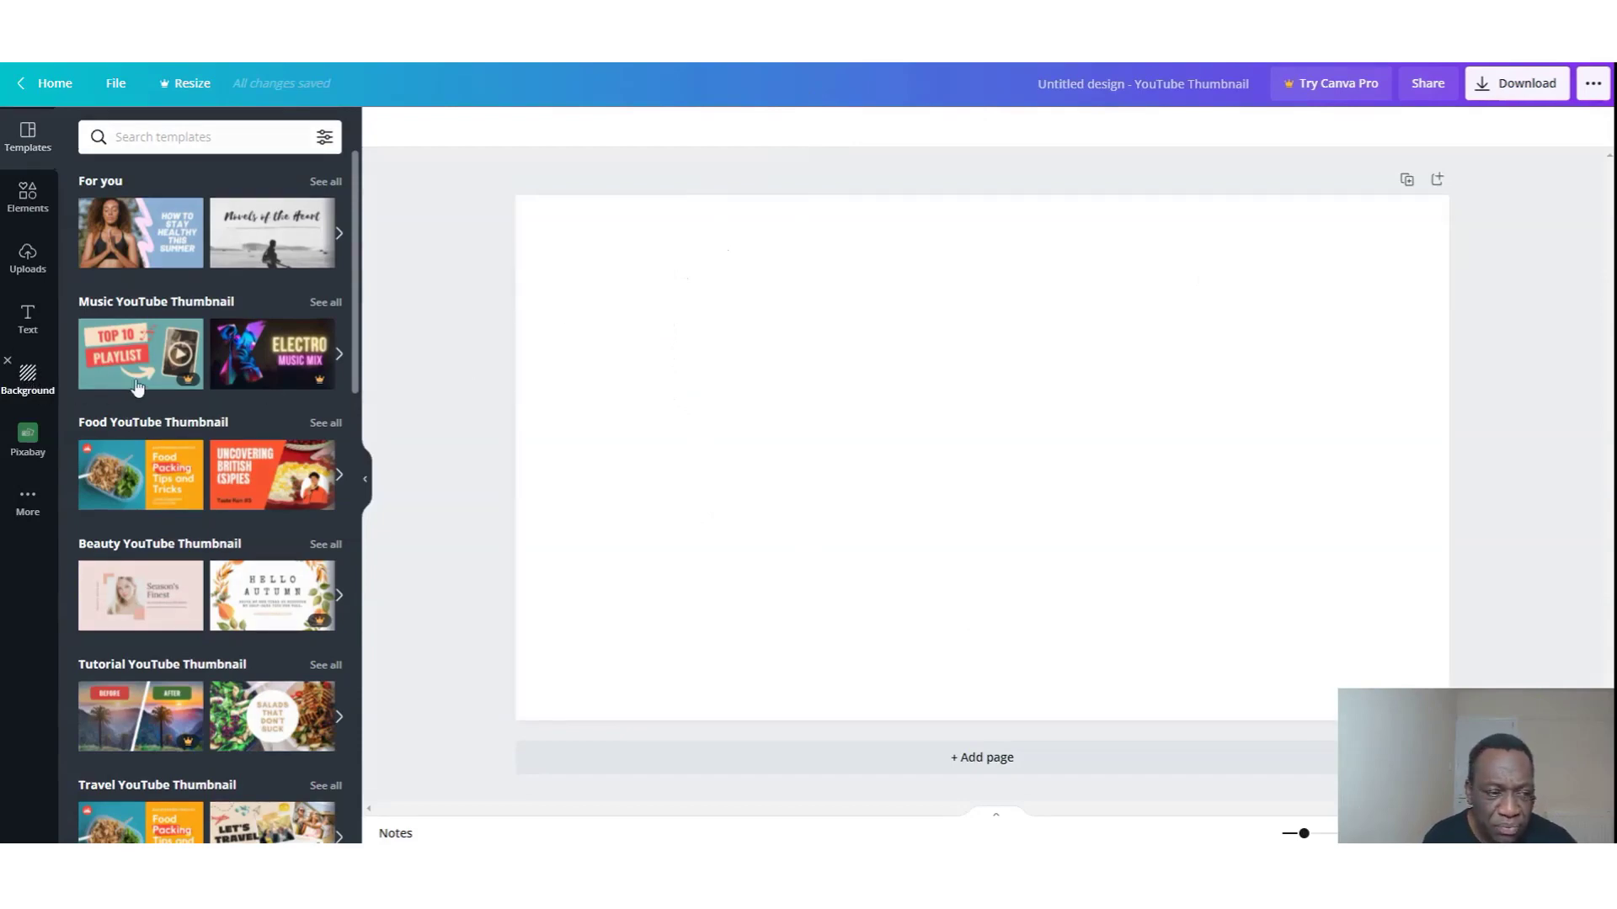
Set the thumbnail's background to the light blue default colour.
click(36, 388)
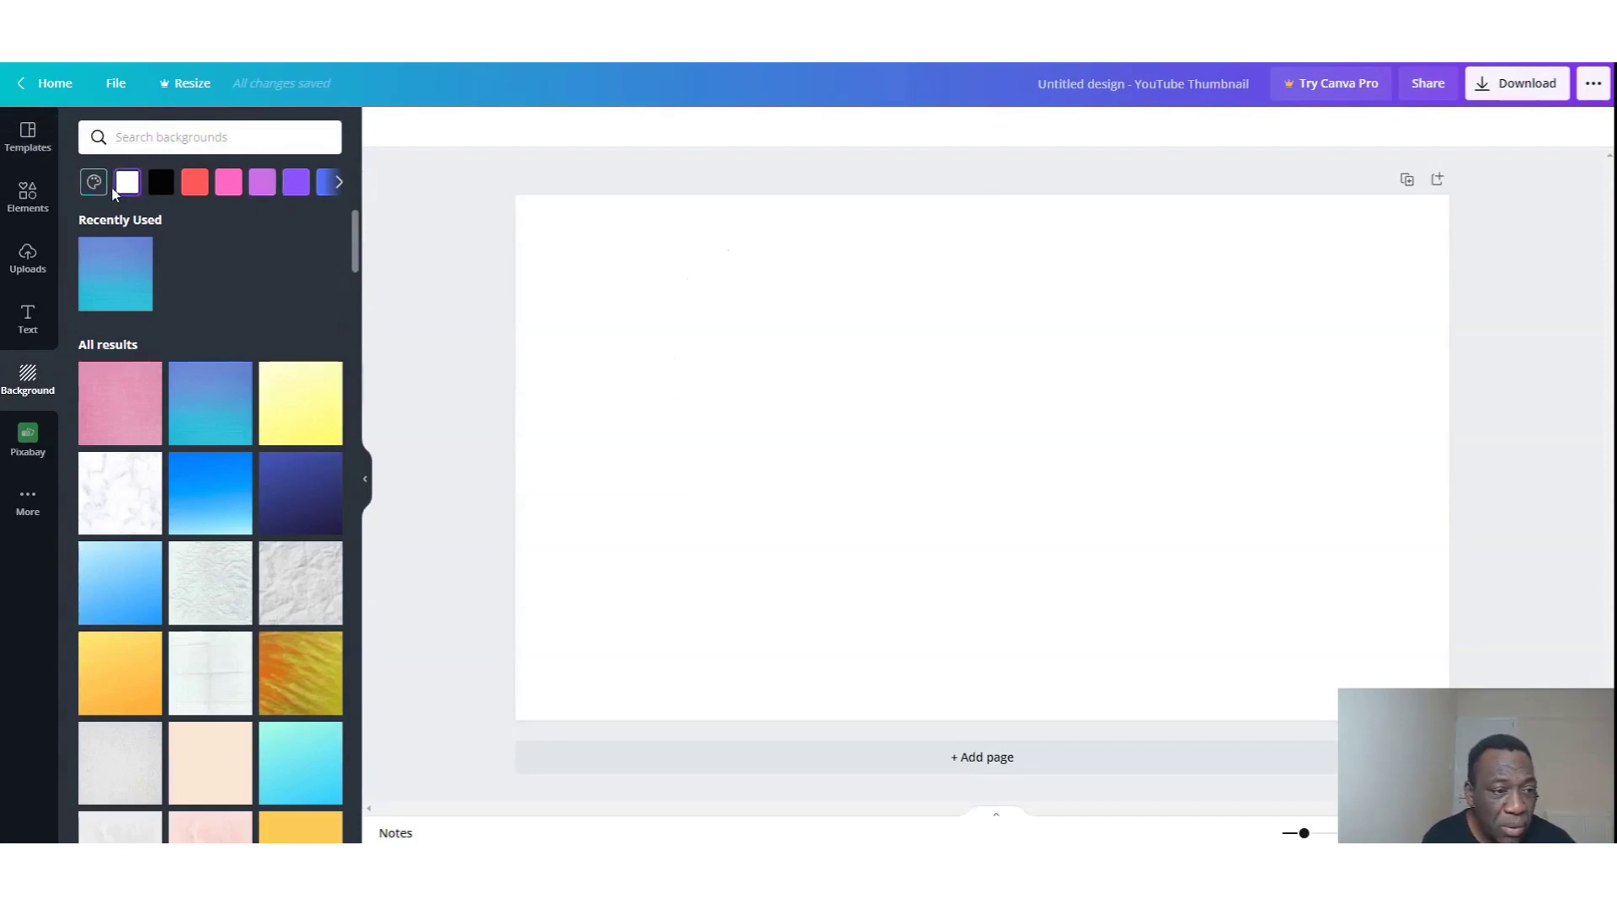
click(138, 188)
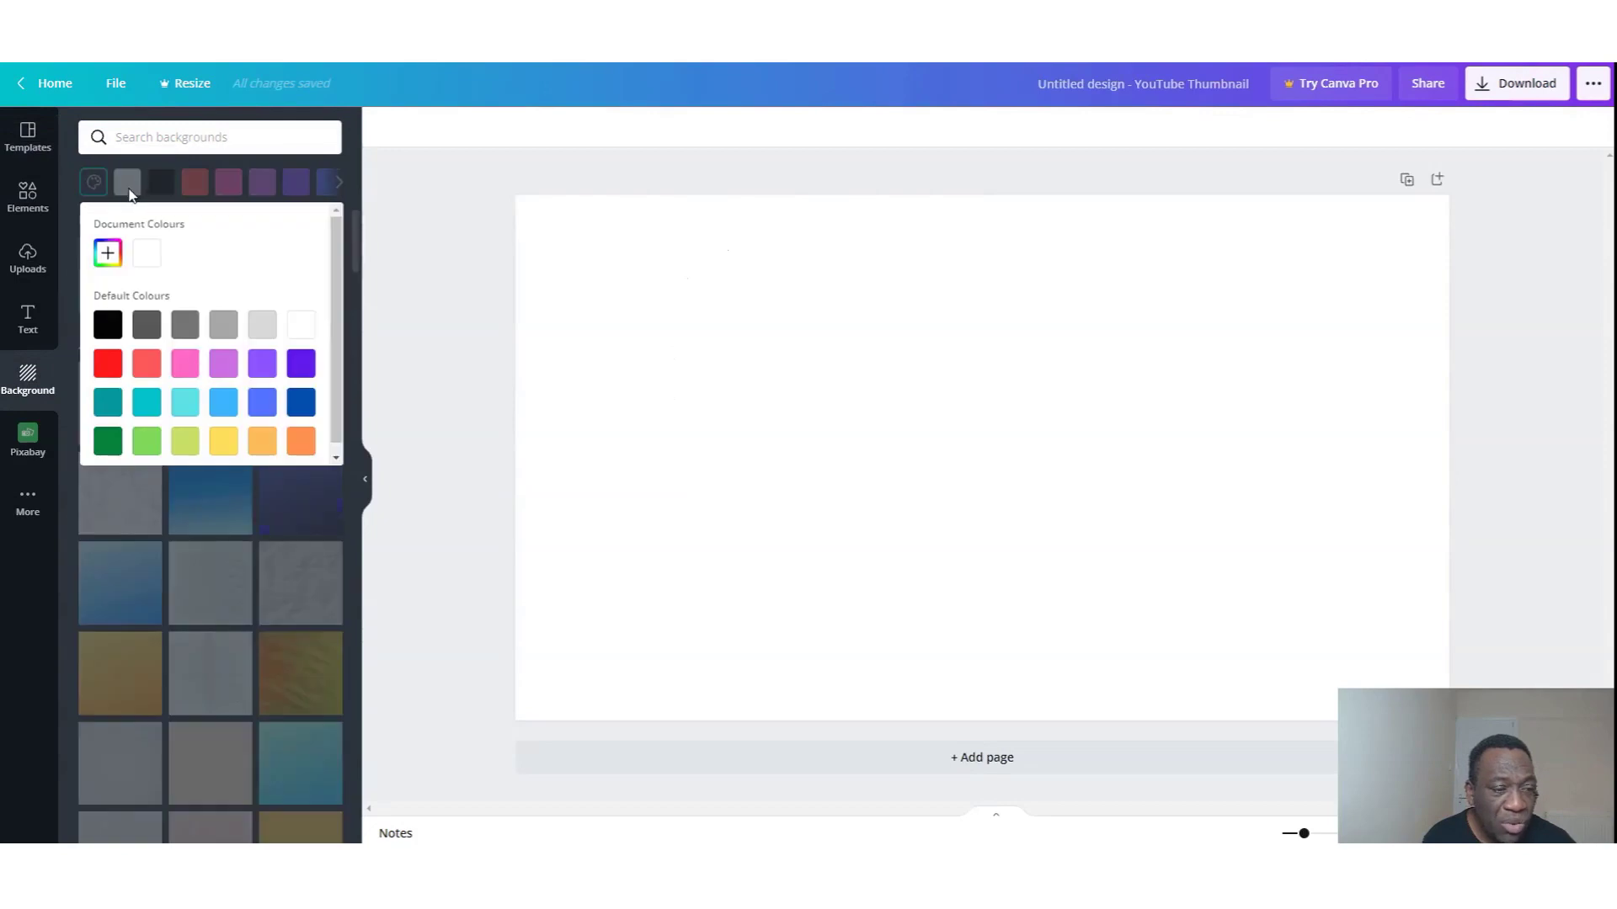
click(221, 407)
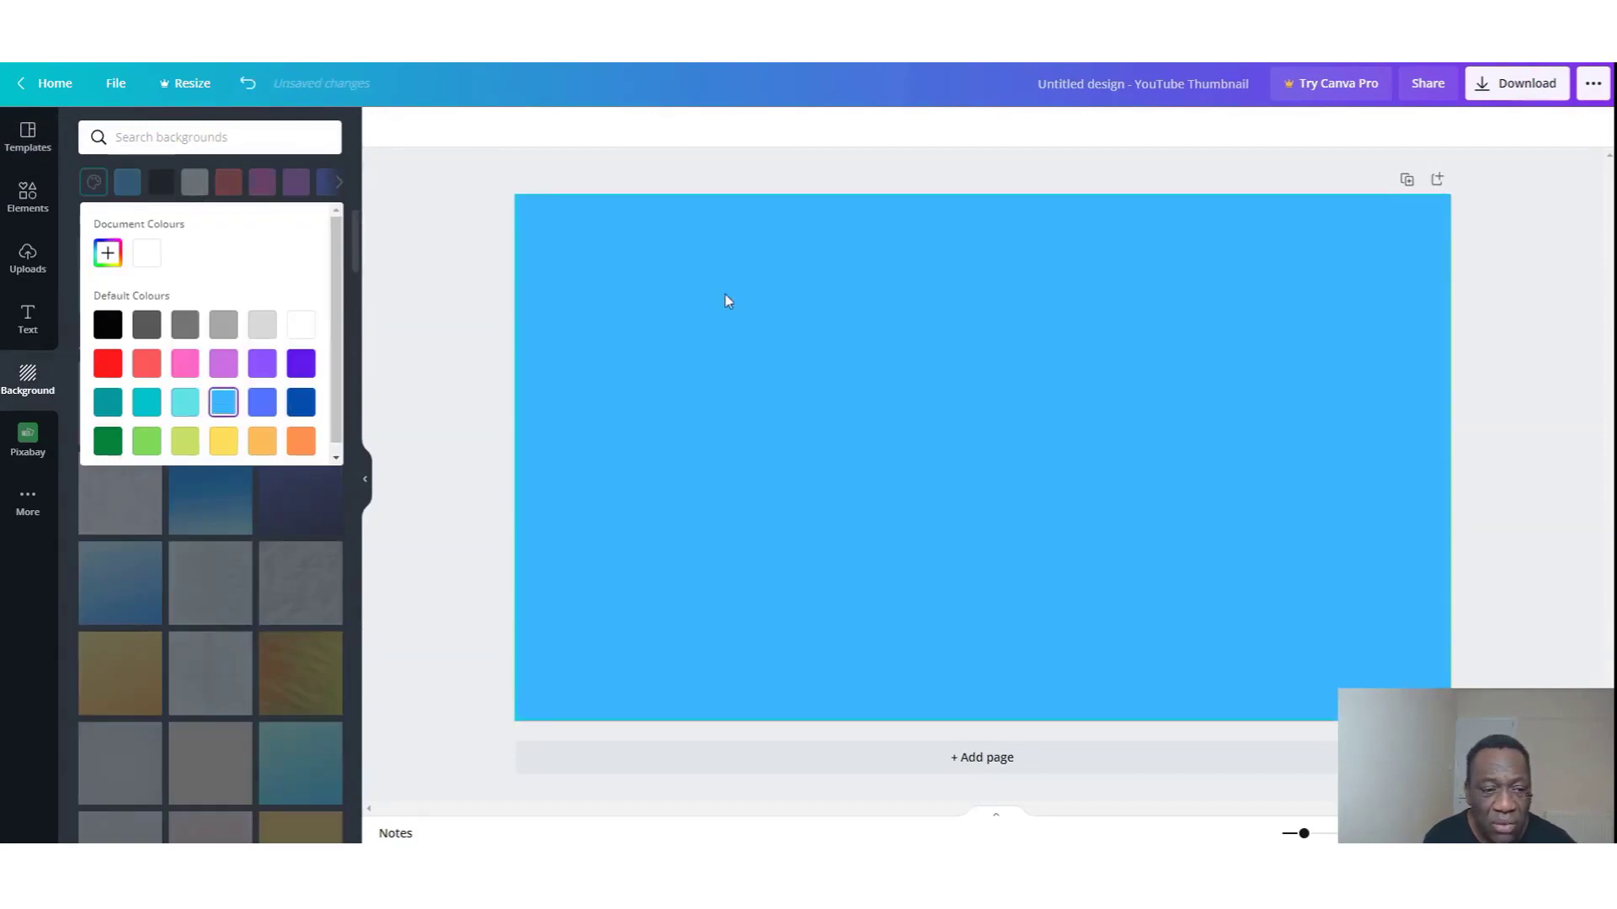
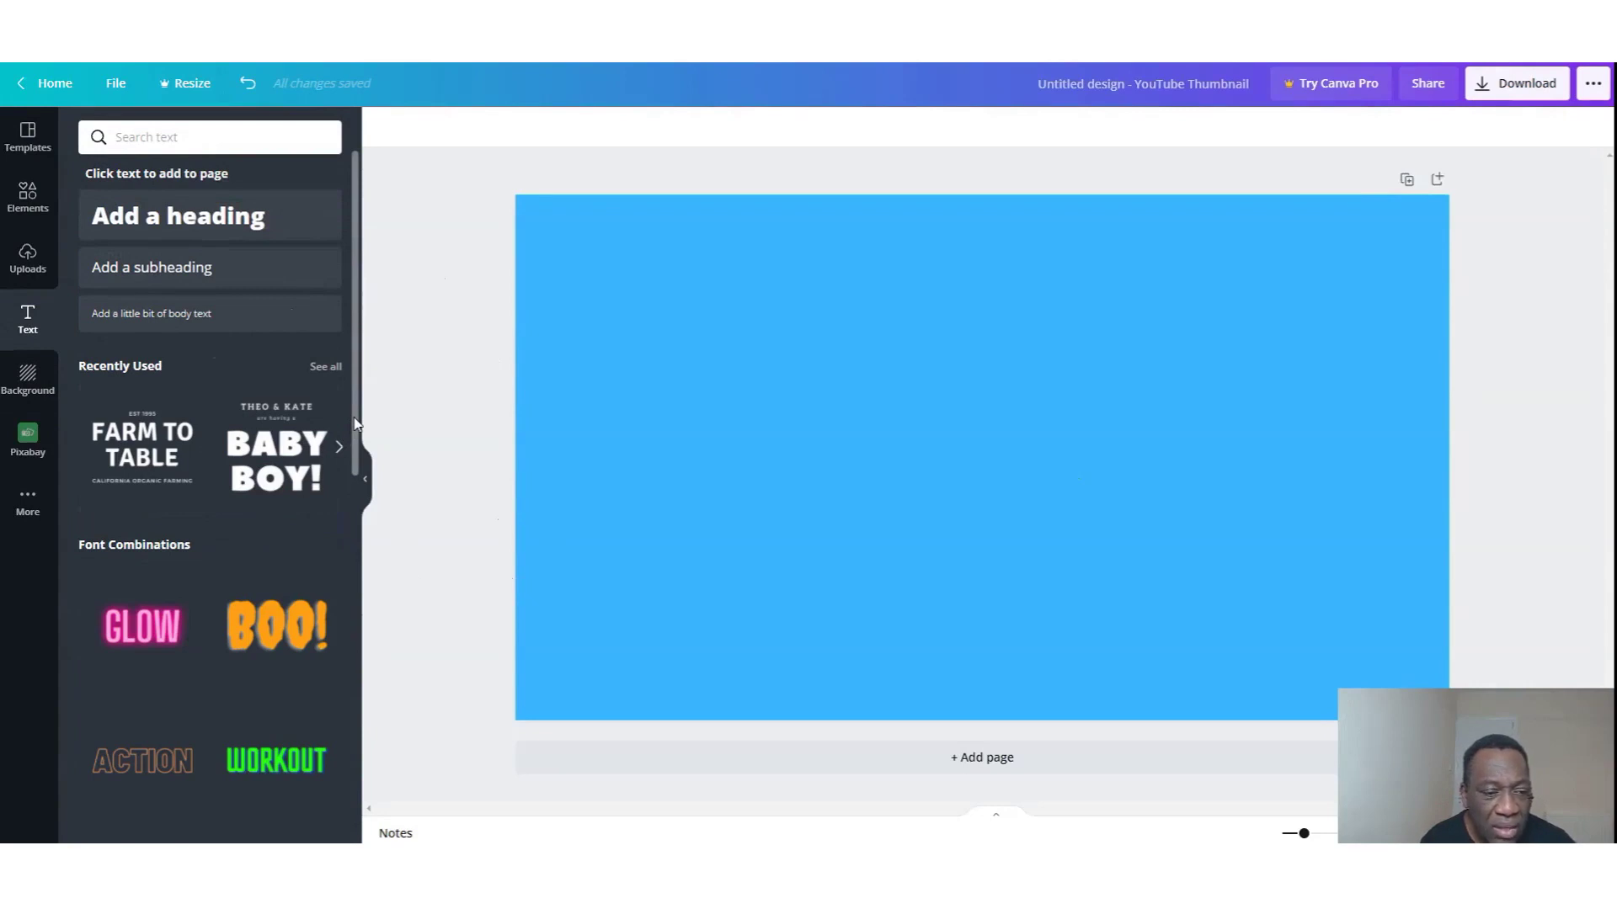
Browse the font combinations and add a plain heading to the upper middle of the thumbnail.
drag(353, 422, 360, 525)
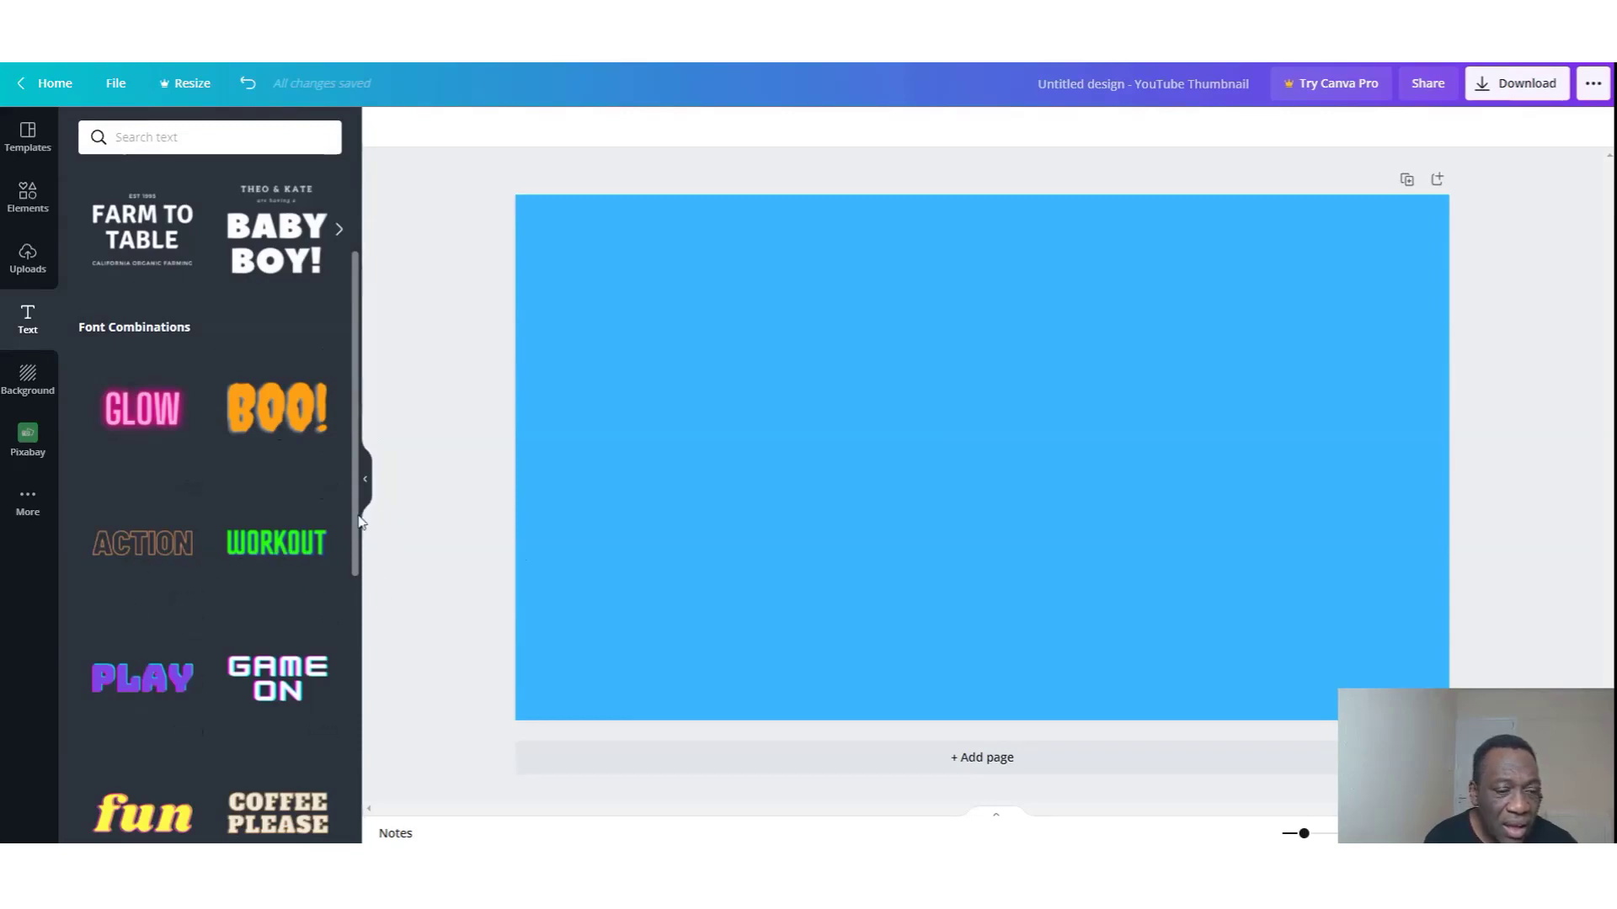
drag(357, 523, 368, 732)
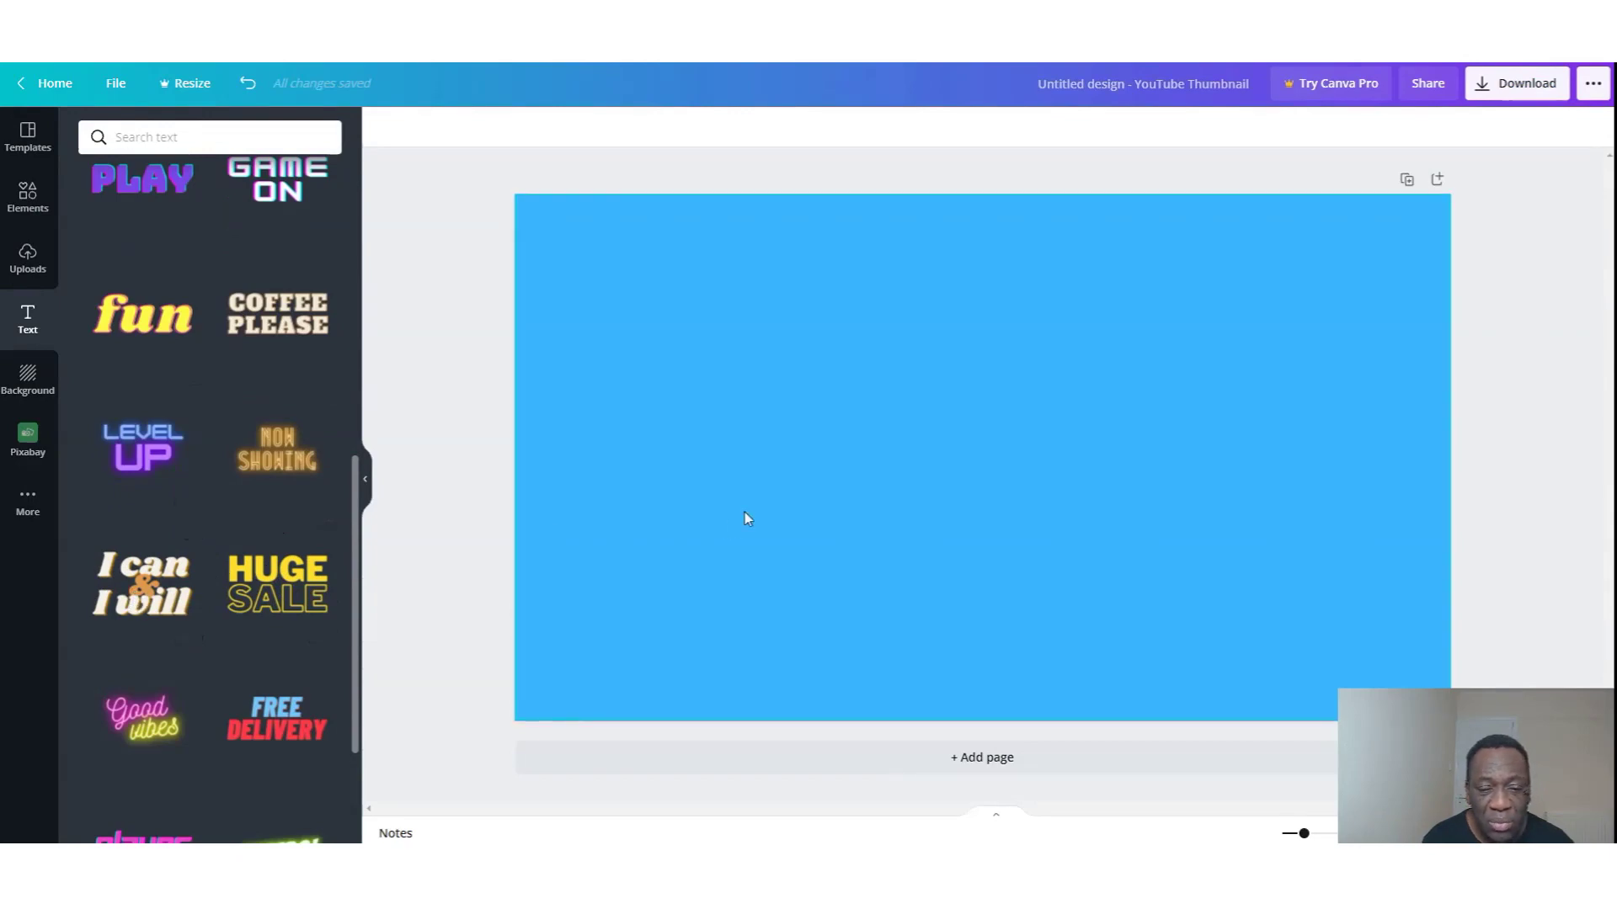
scroll(337, 676, down, 1)
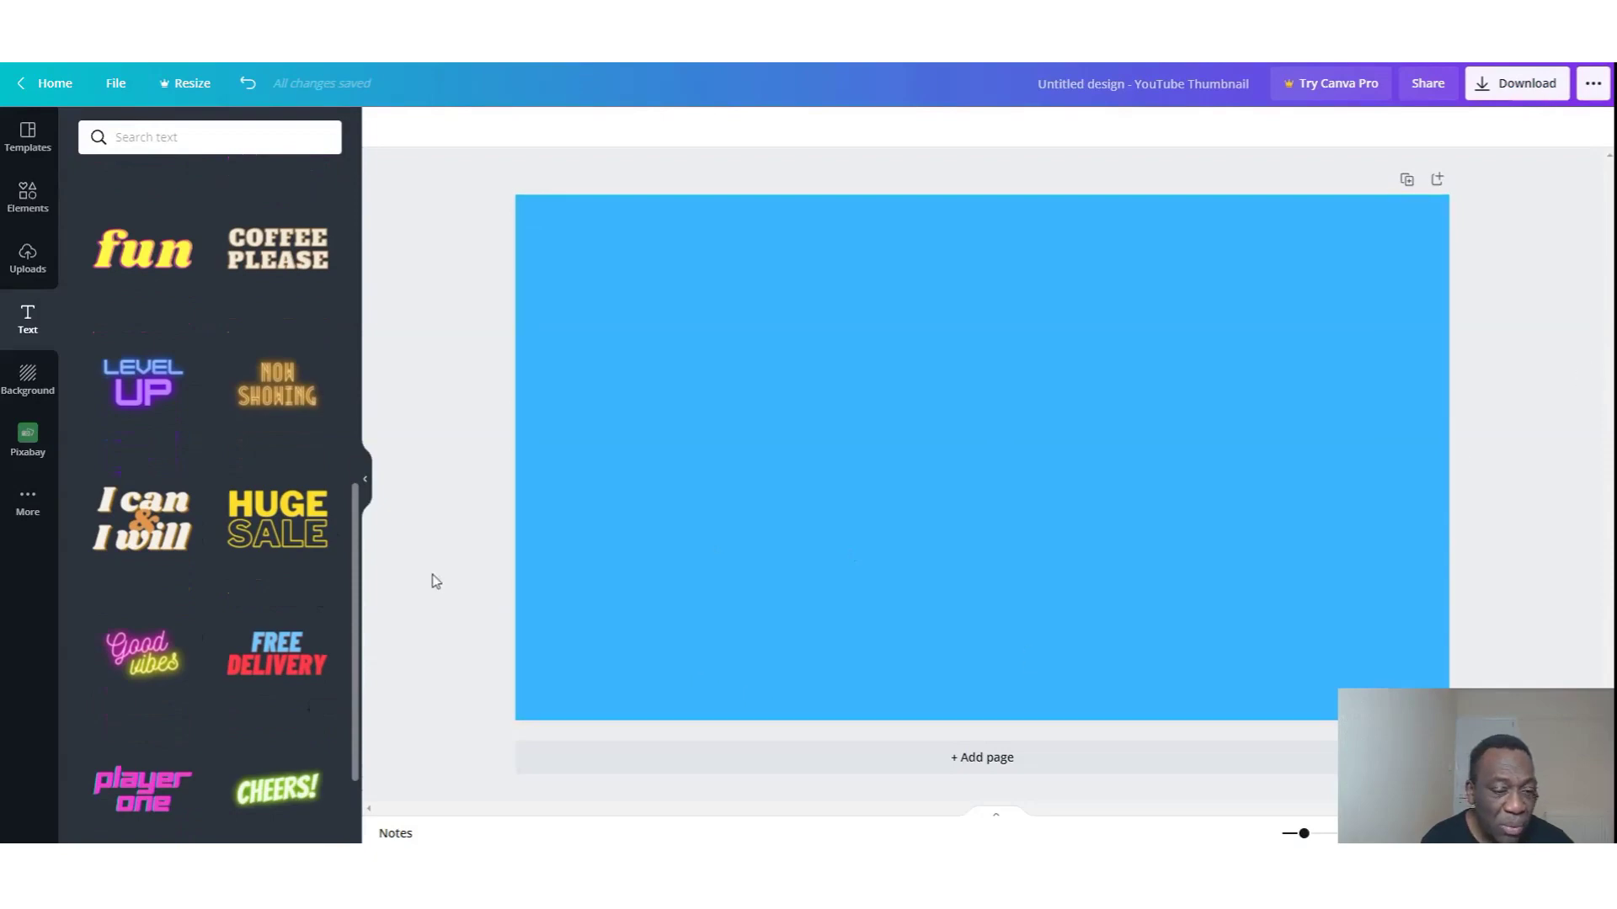
scroll(351, 658, down, 1)
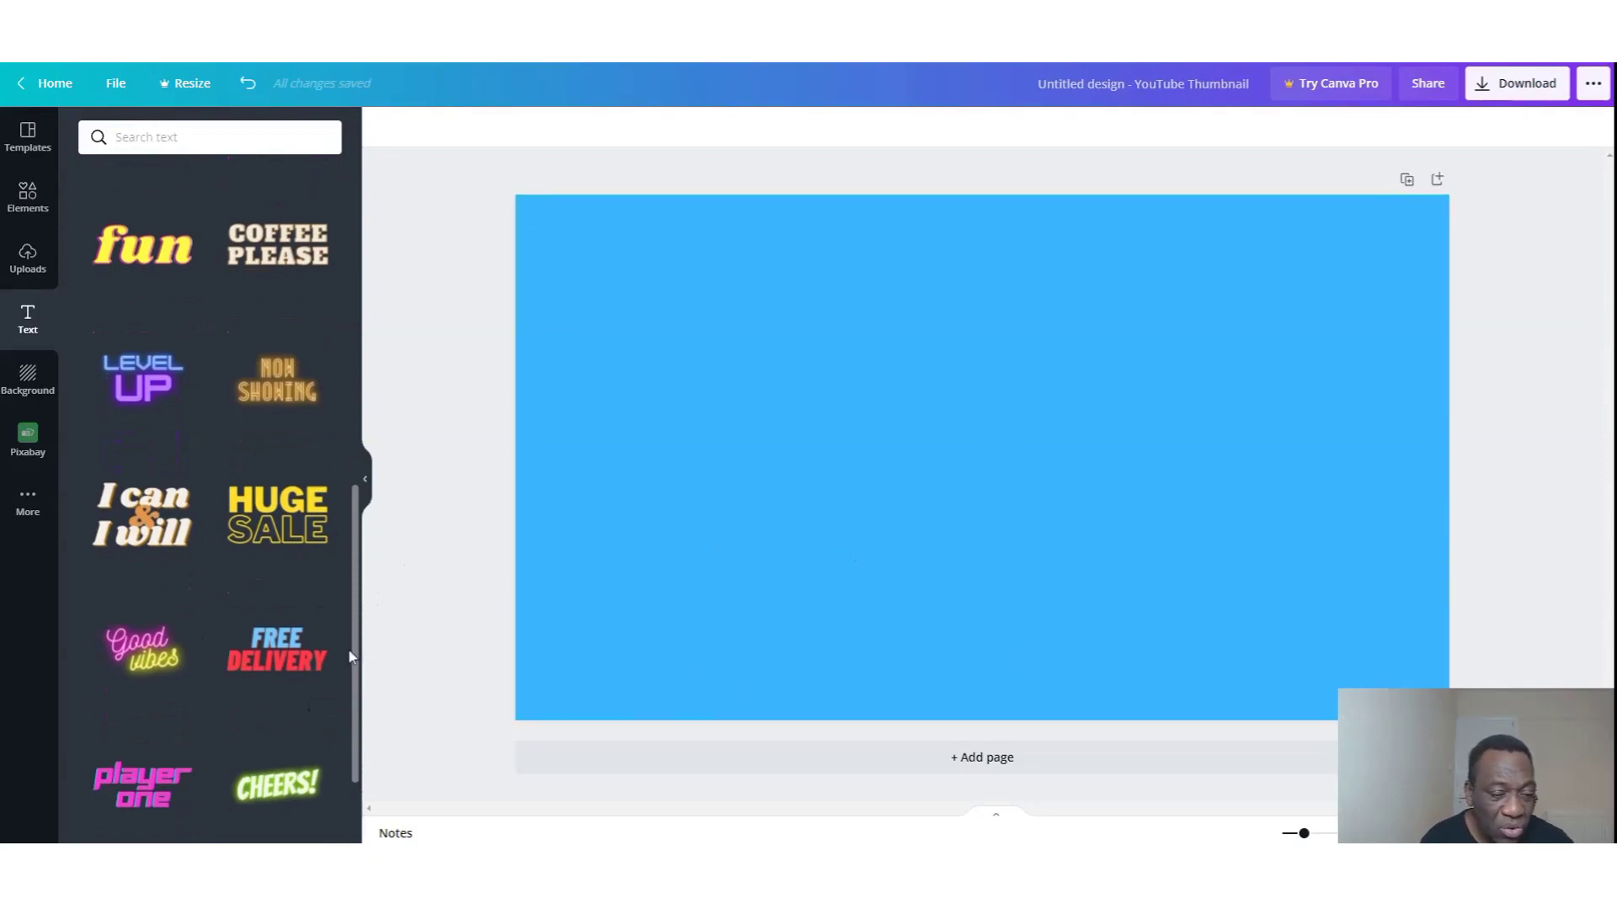
scroll(347, 620, down, 2)
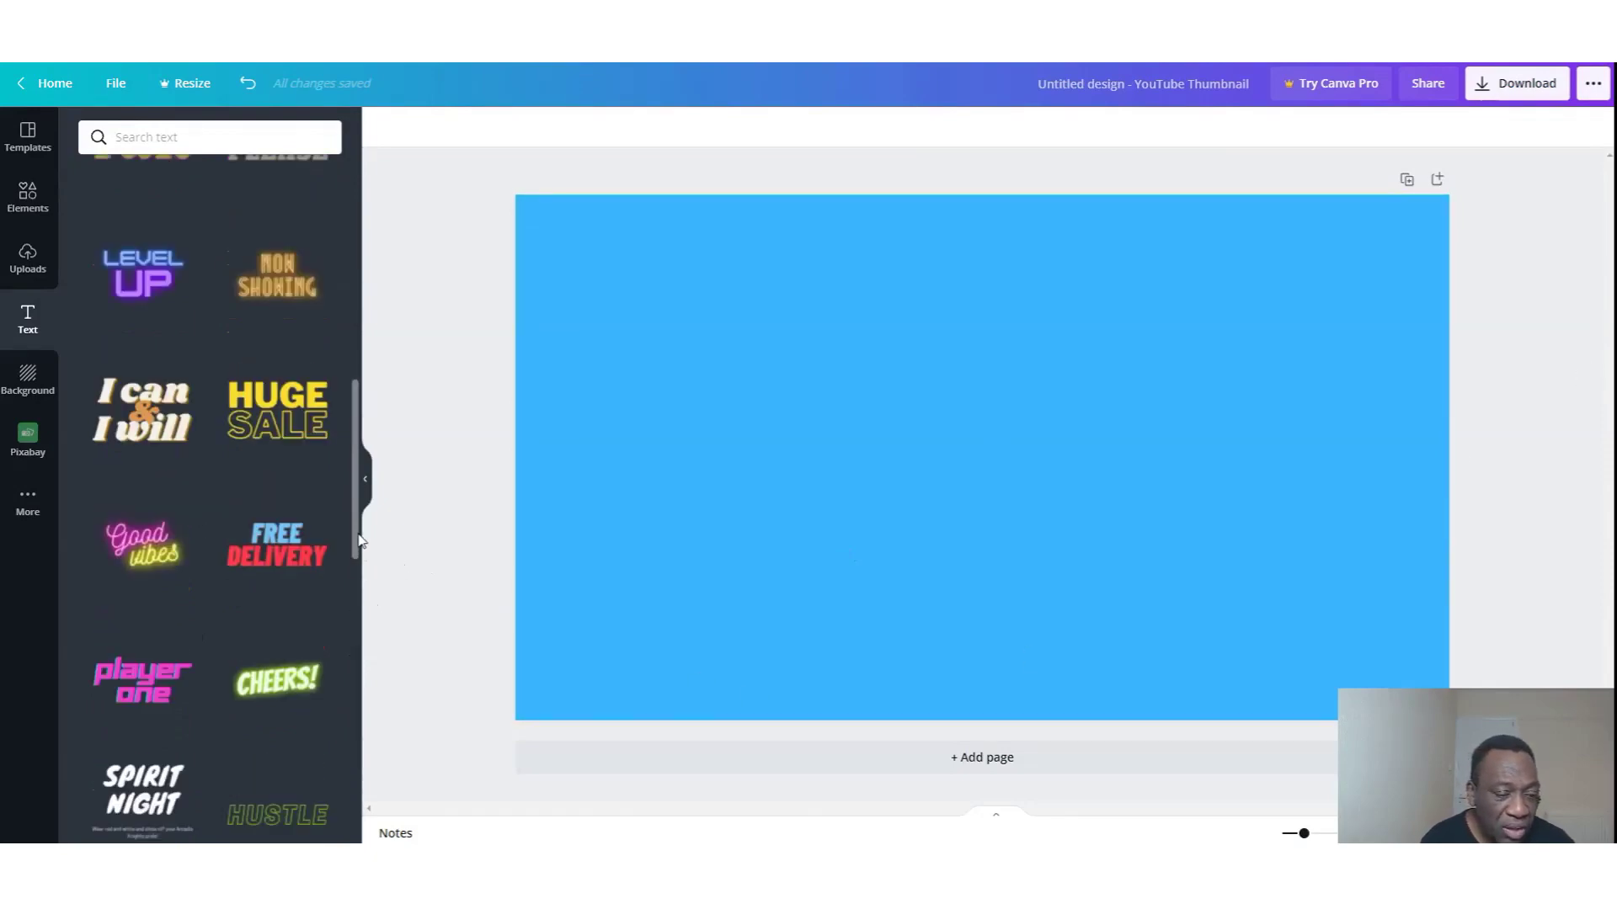
drag(362, 554, 360, 260)
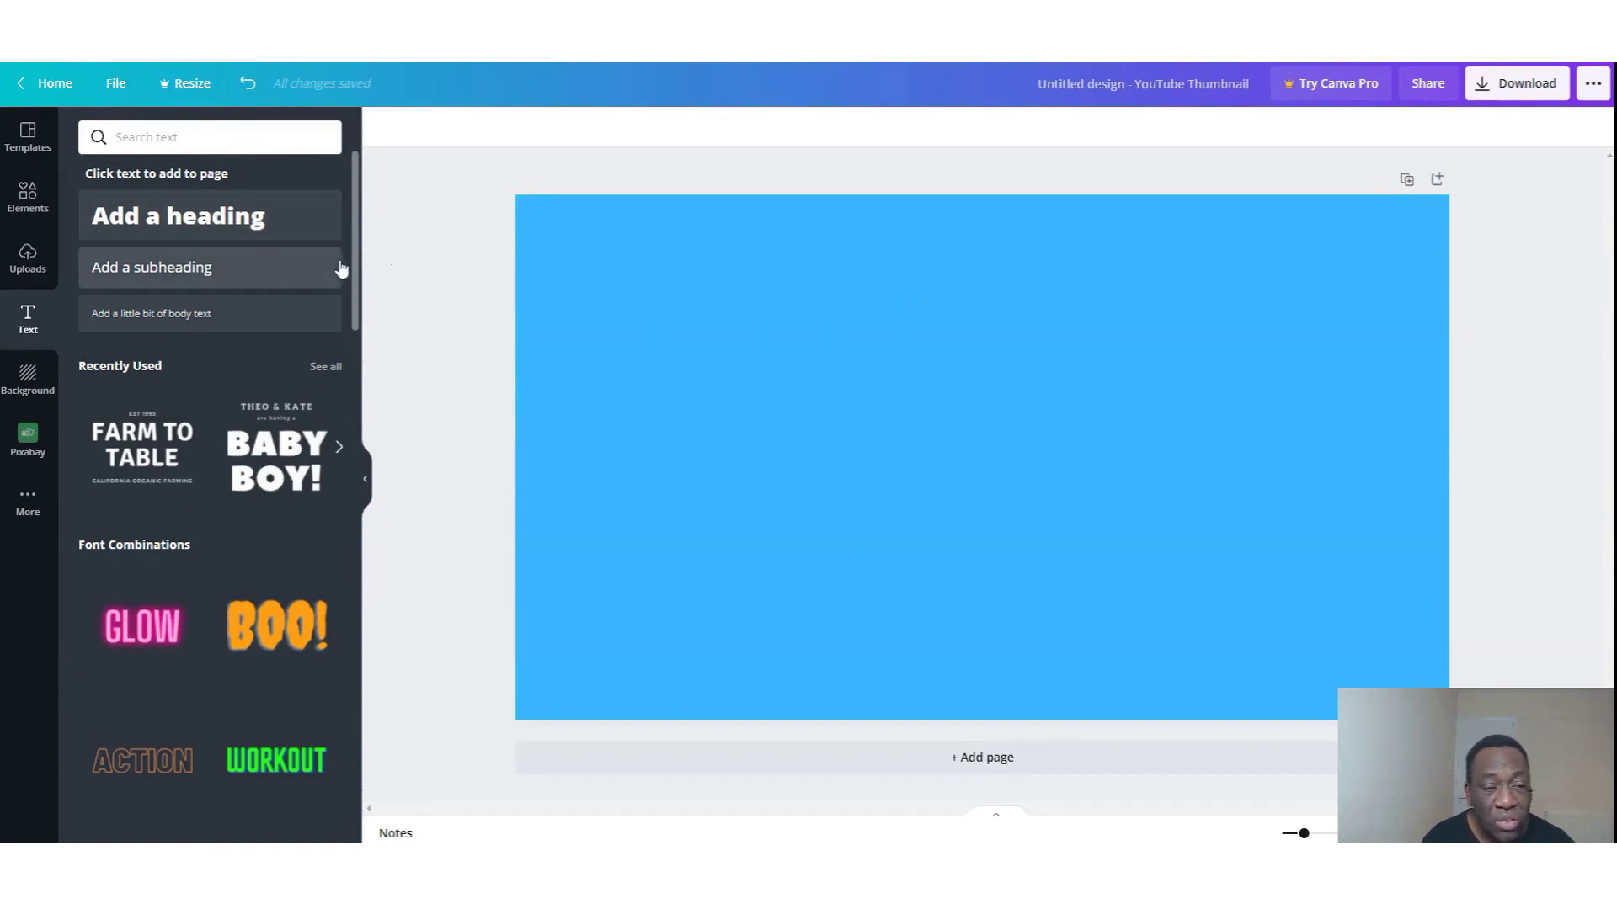
drag(224, 220, 870, 363)
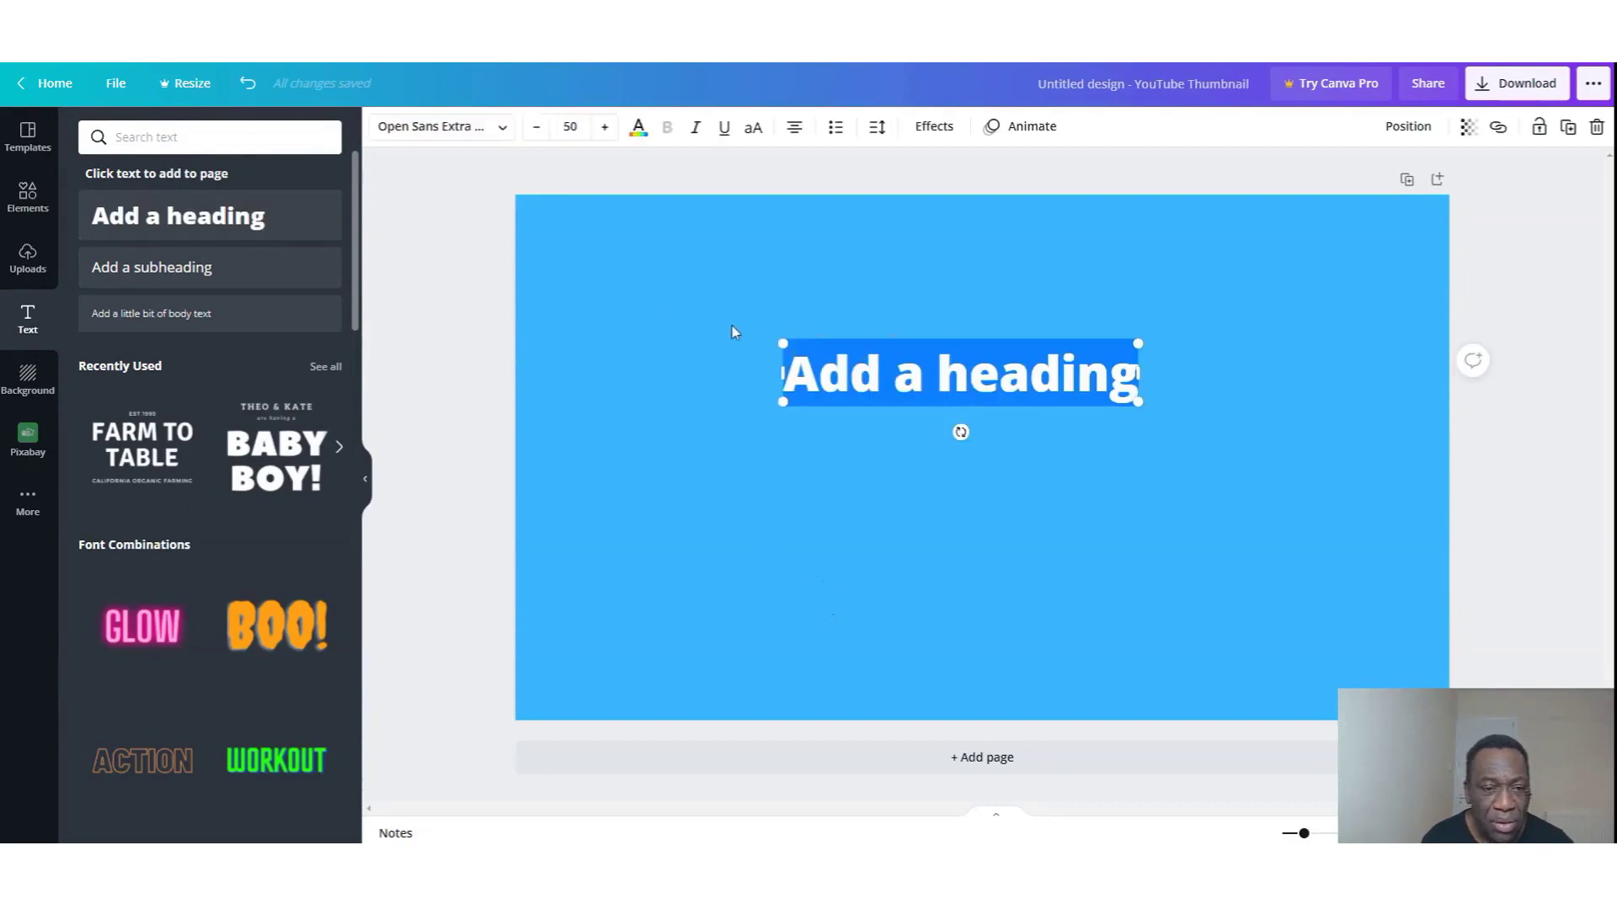
Try the Aileron Regular and Anton fonts on the heading and set it to Archivo Black.
click(503, 129)
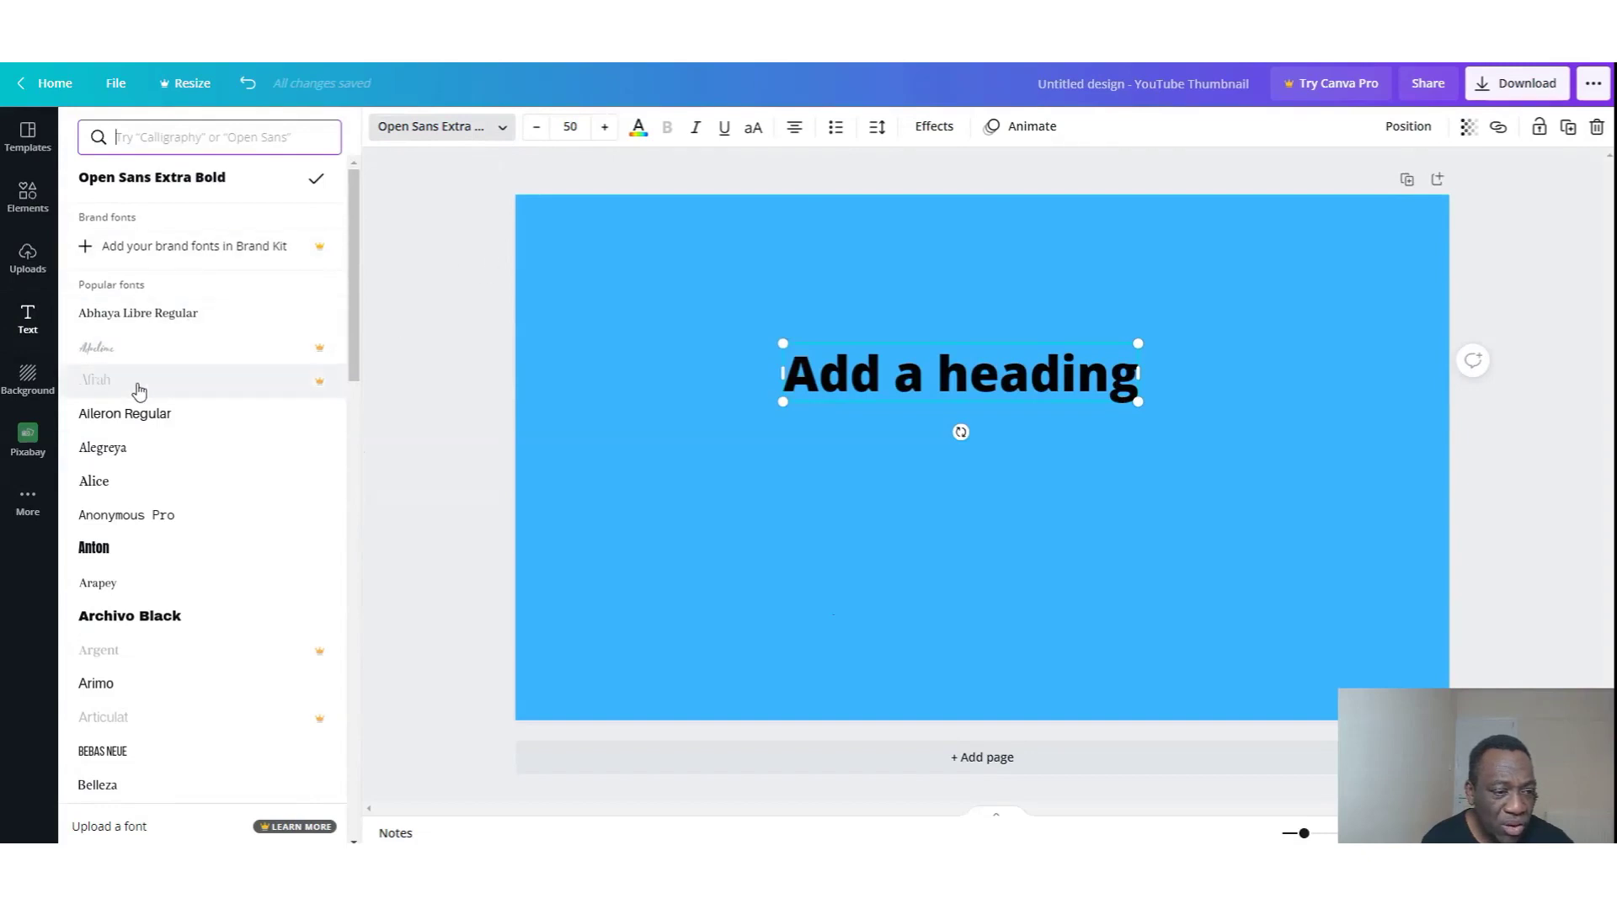
click(140, 425)
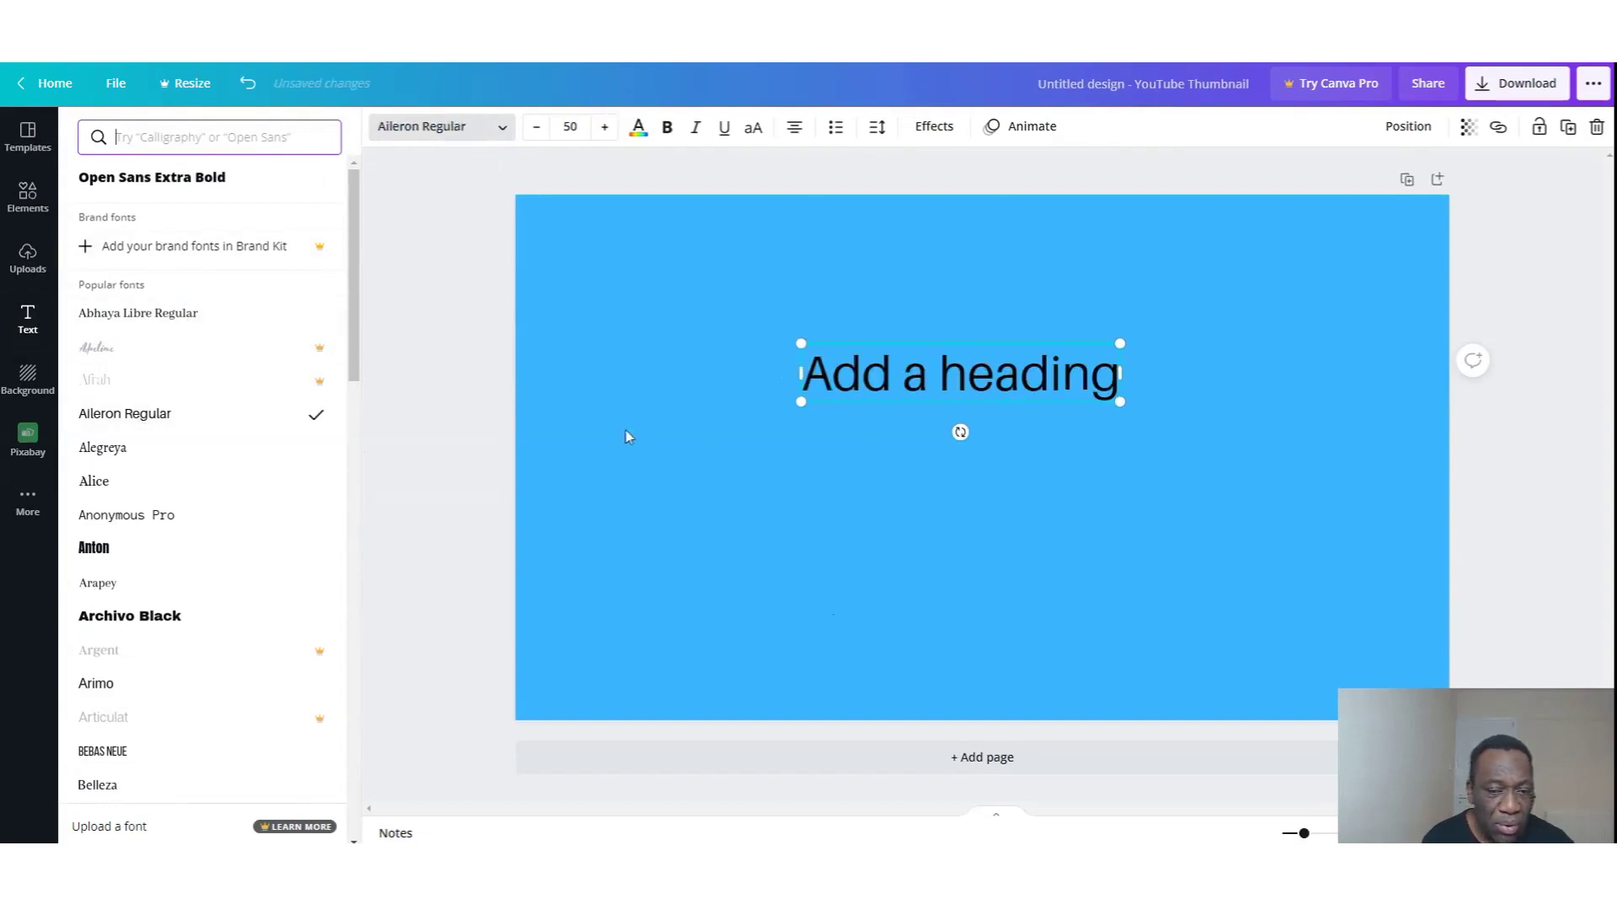
click(95, 547)
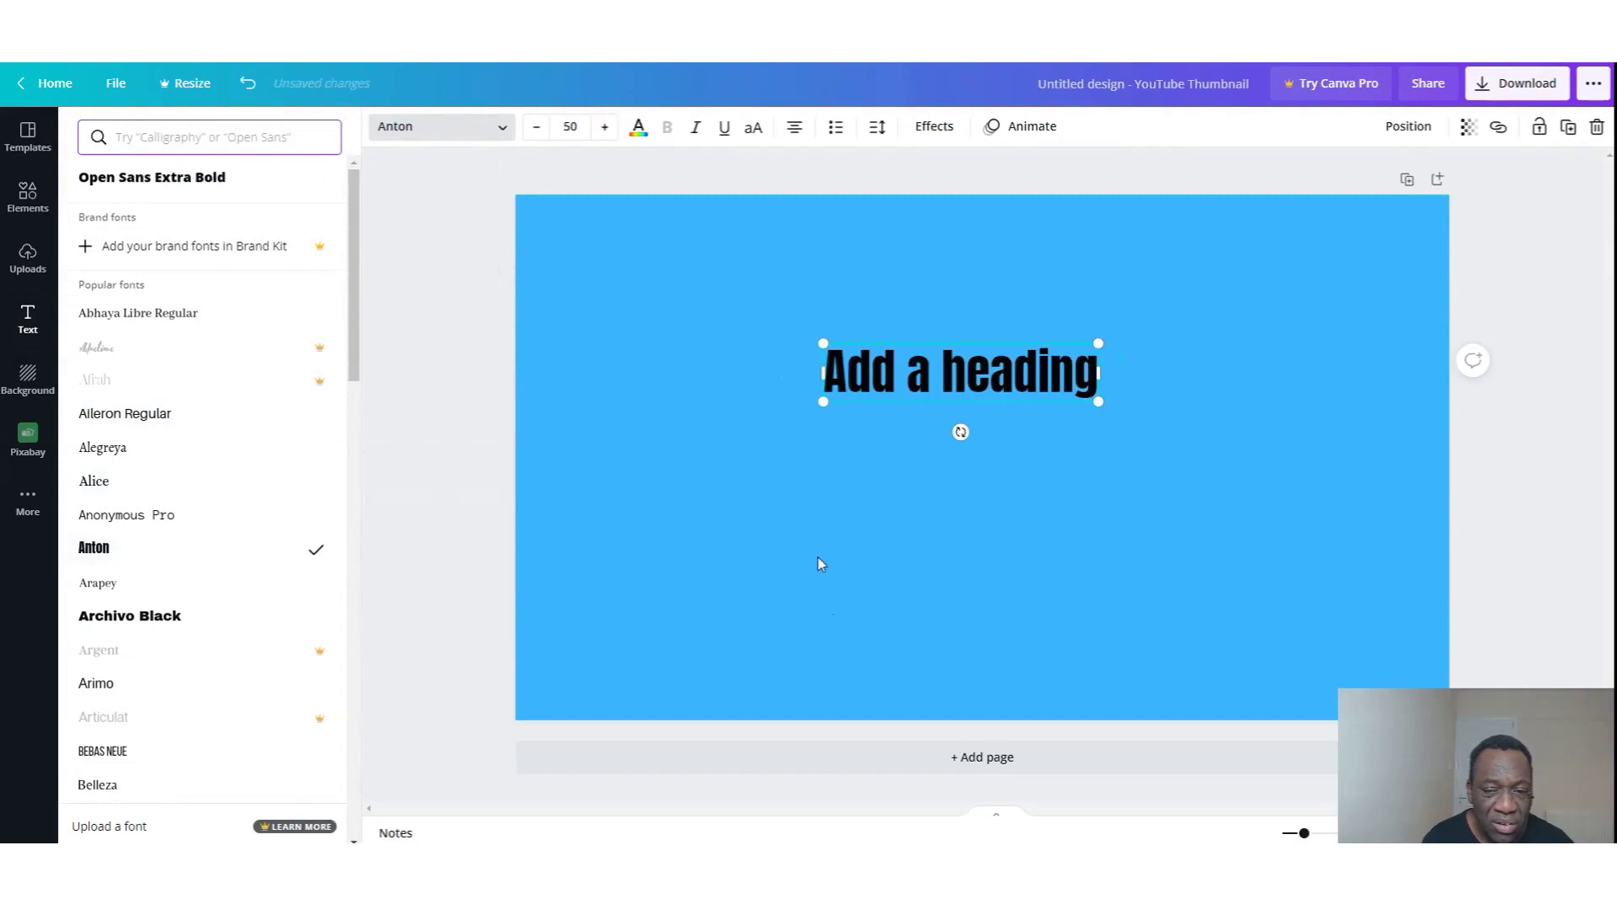
click(164, 618)
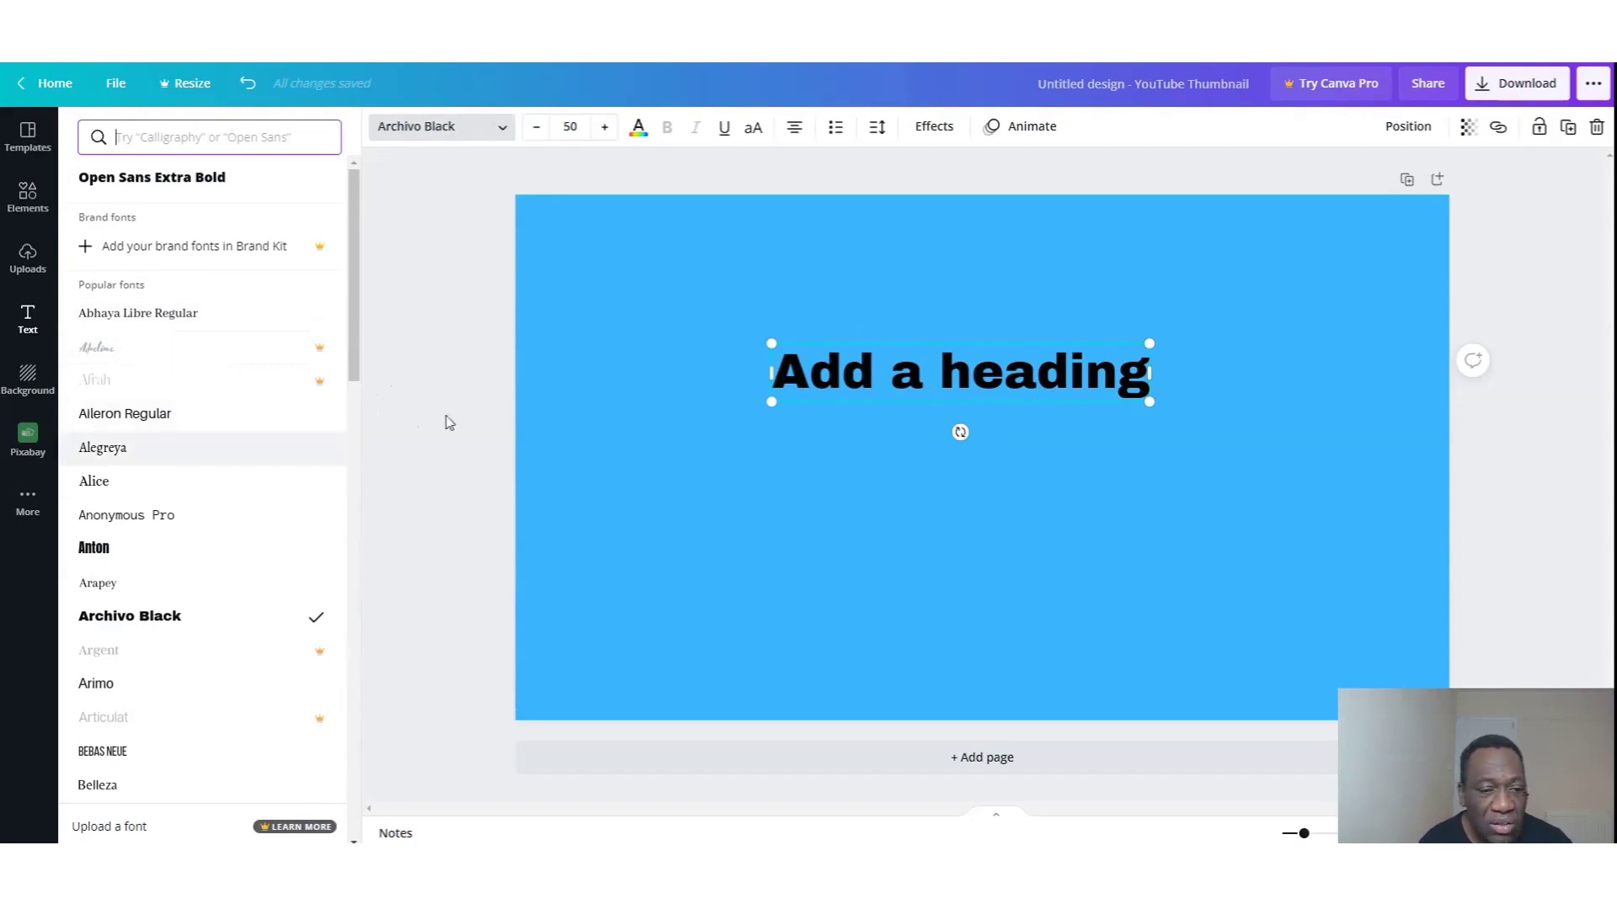
Replace the heading text with "HOW TO" and move it to the left half of the thumbnail.
click(1018, 372)
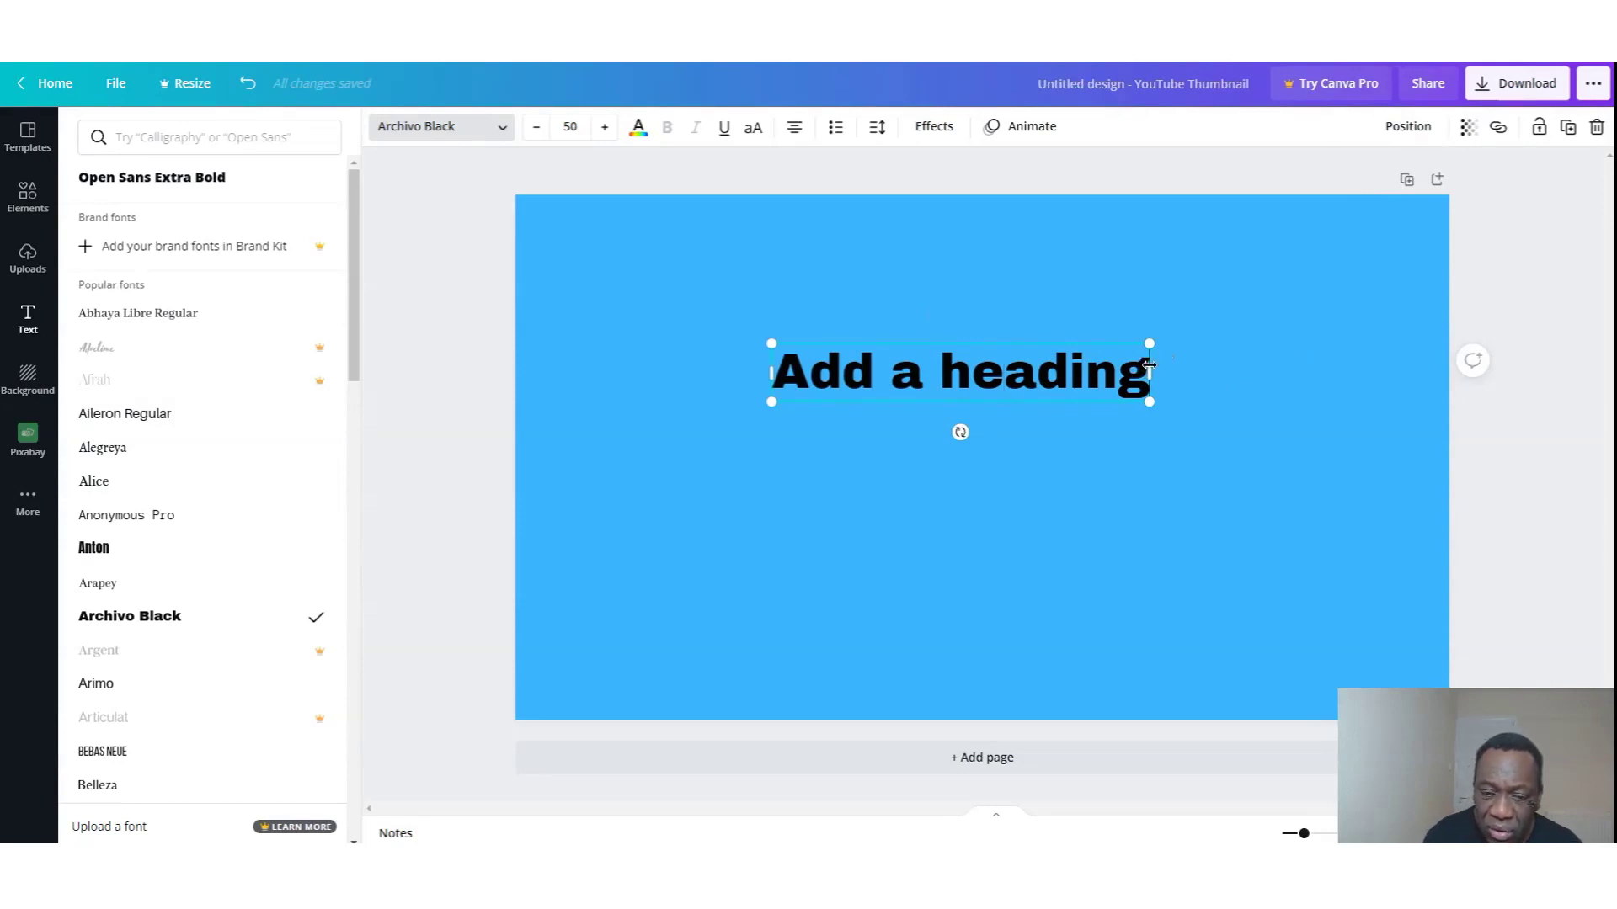
key(BackSpace)
key(BackSpace)
key(BackSpace)
key(BackSpace)
key(BackSpace)
key(BackSpace)
key(BackSpace)
key(BackSpace)
key(BackSpace)
key(BackSpace)
key(BackSpace)
key(BackSpace)
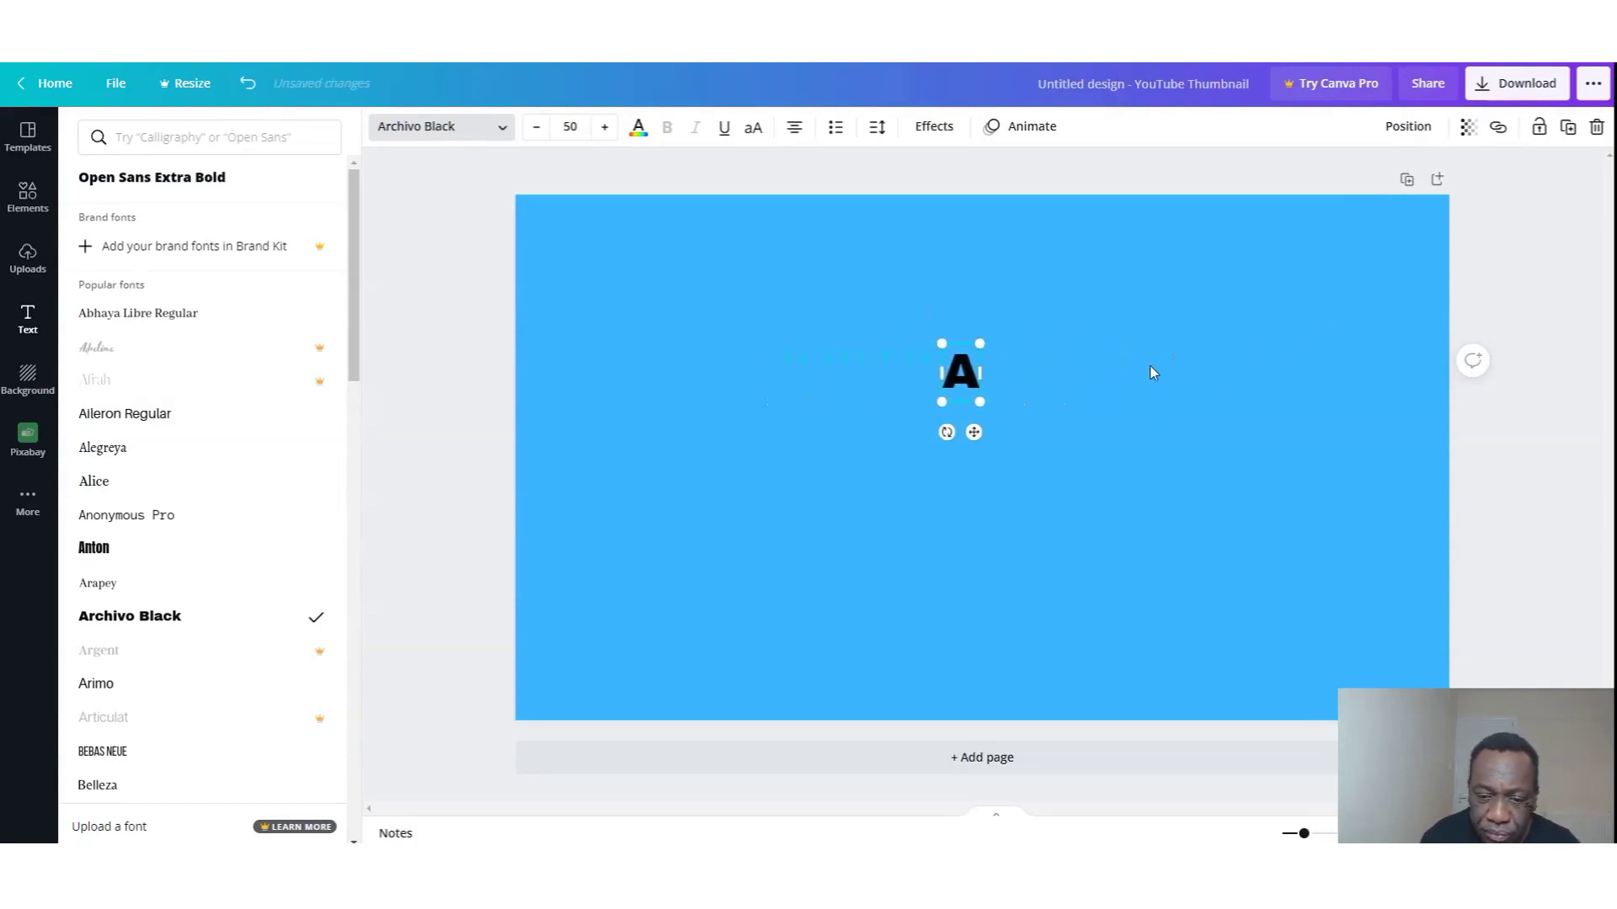
key(BackSpace)
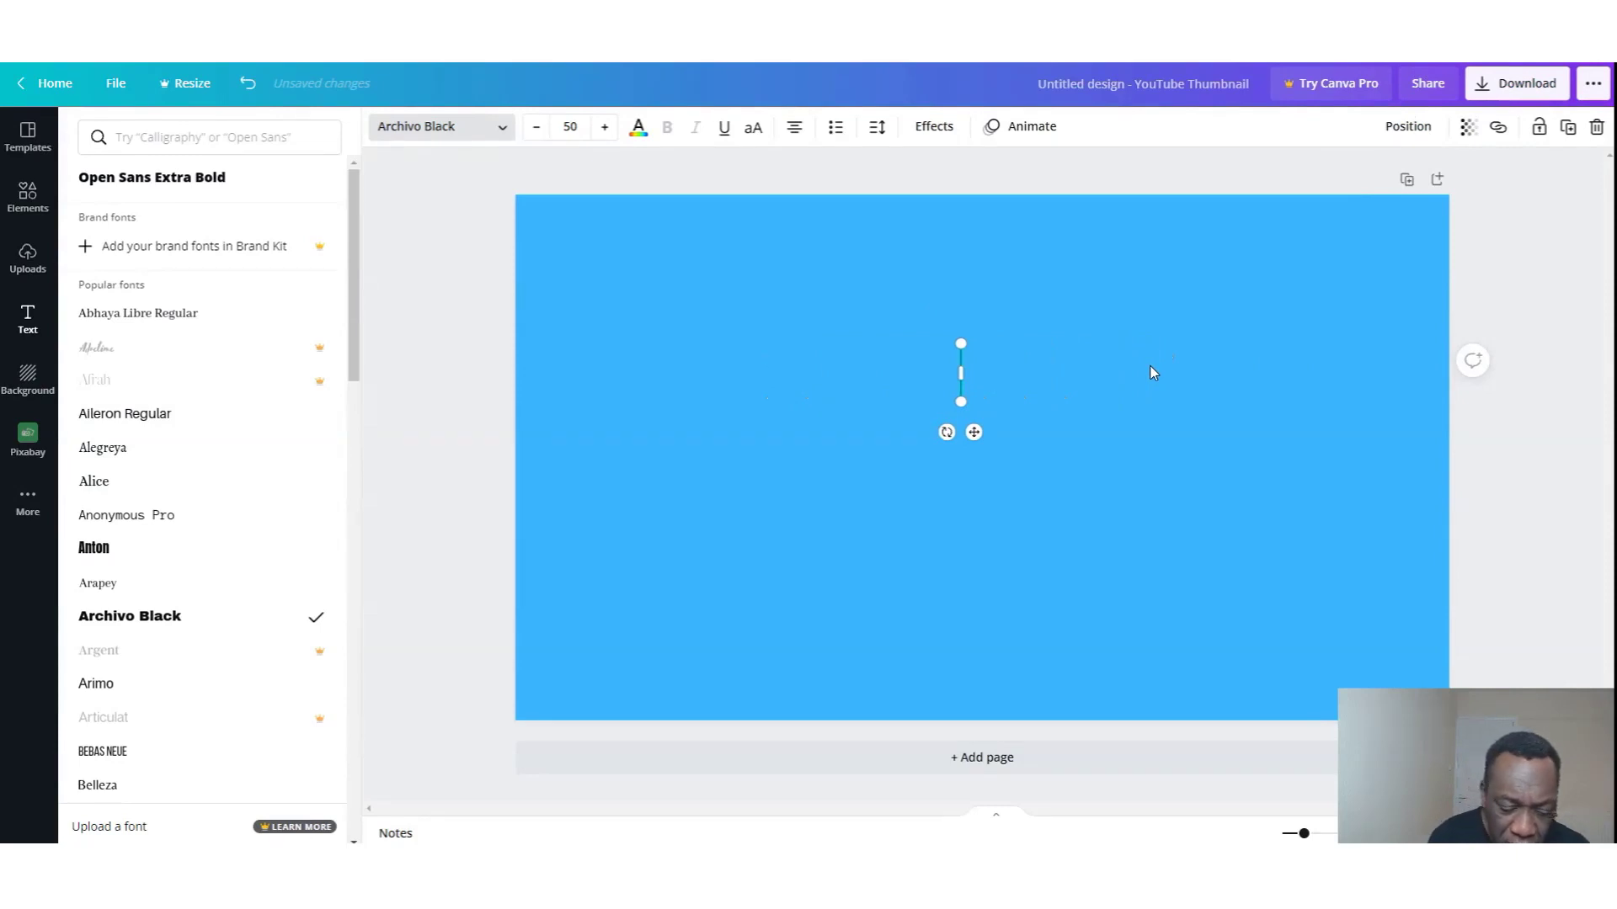
text(HO)
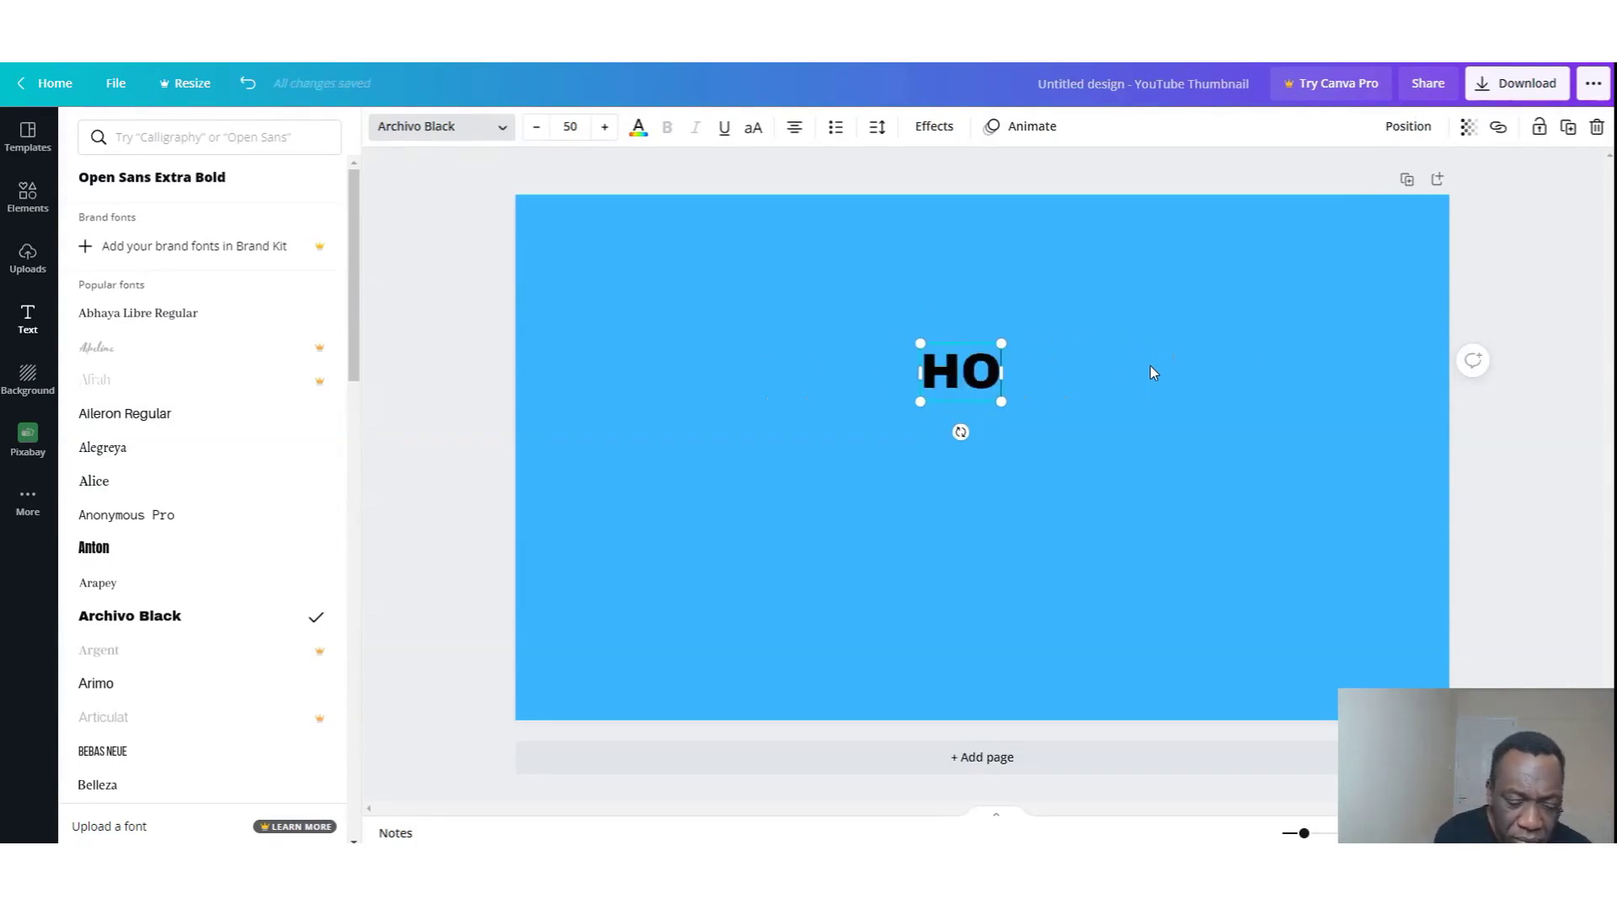
text(W TO)
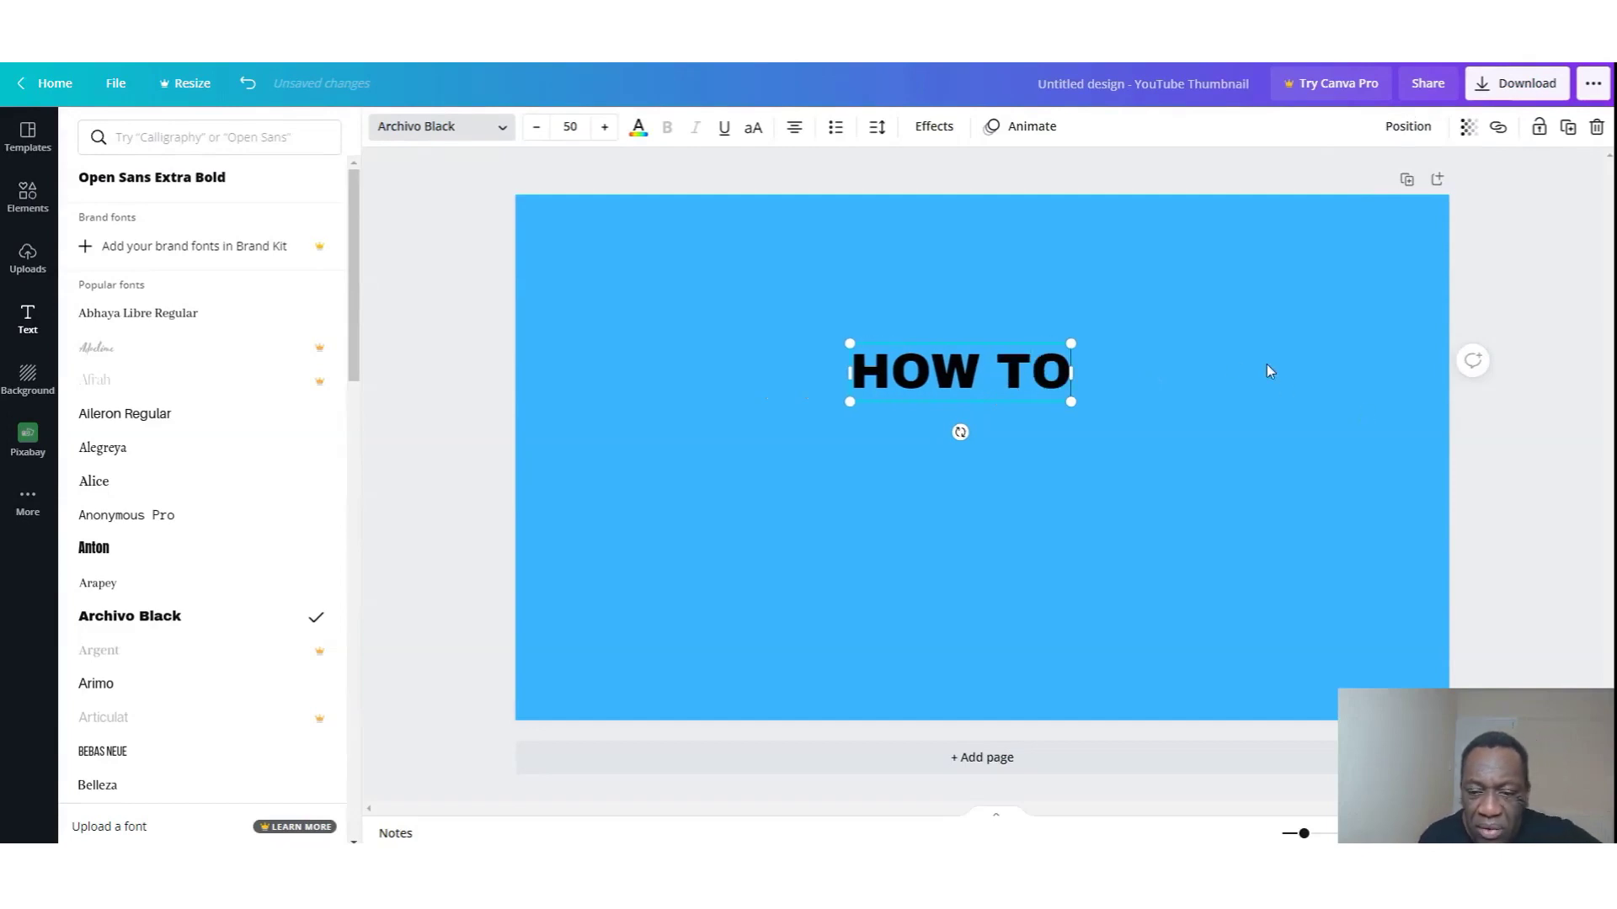
key(Escape)
click(981, 379)
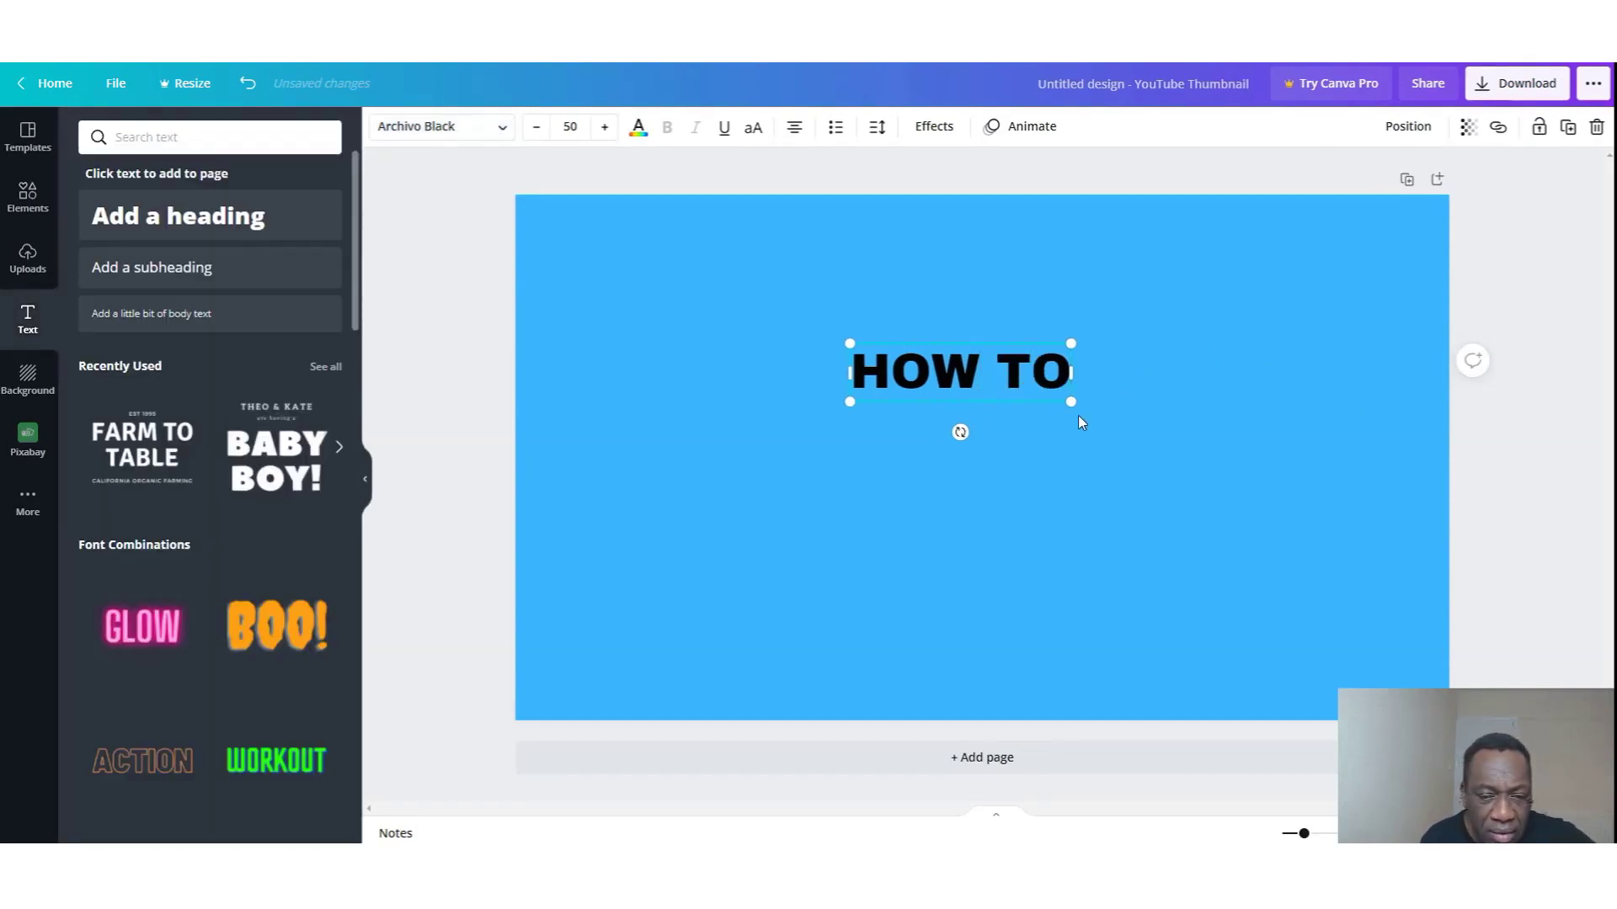
drag(989, 376, 794, 403)
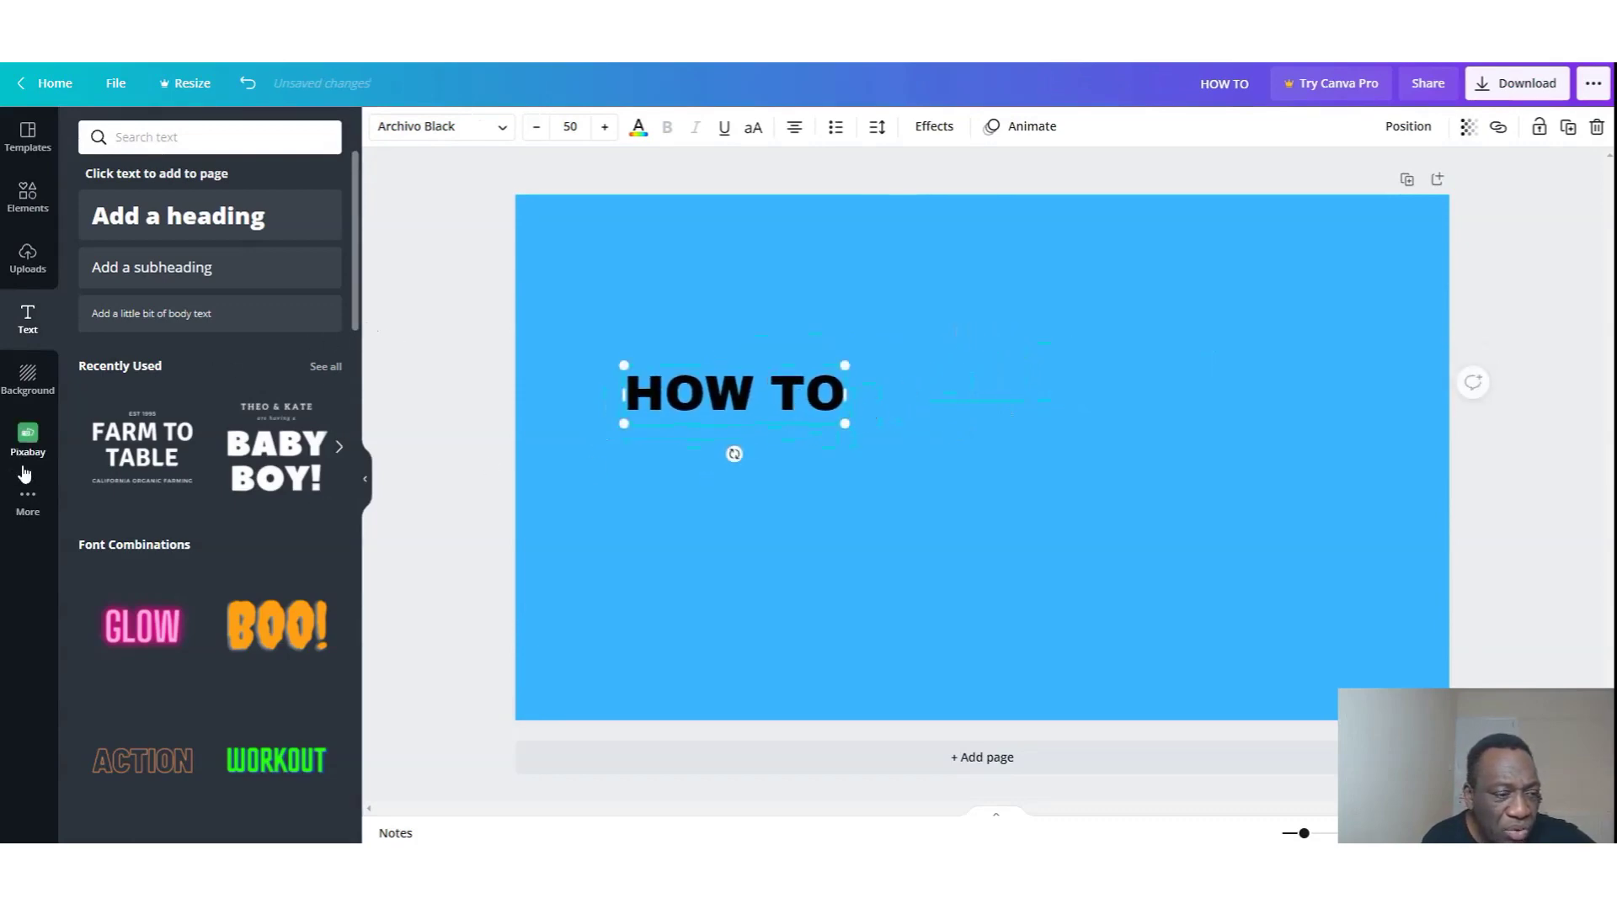
Add a square shape, resize it into a wide rectangle and place it just below the "HOW TO" text.
click(28, 202)
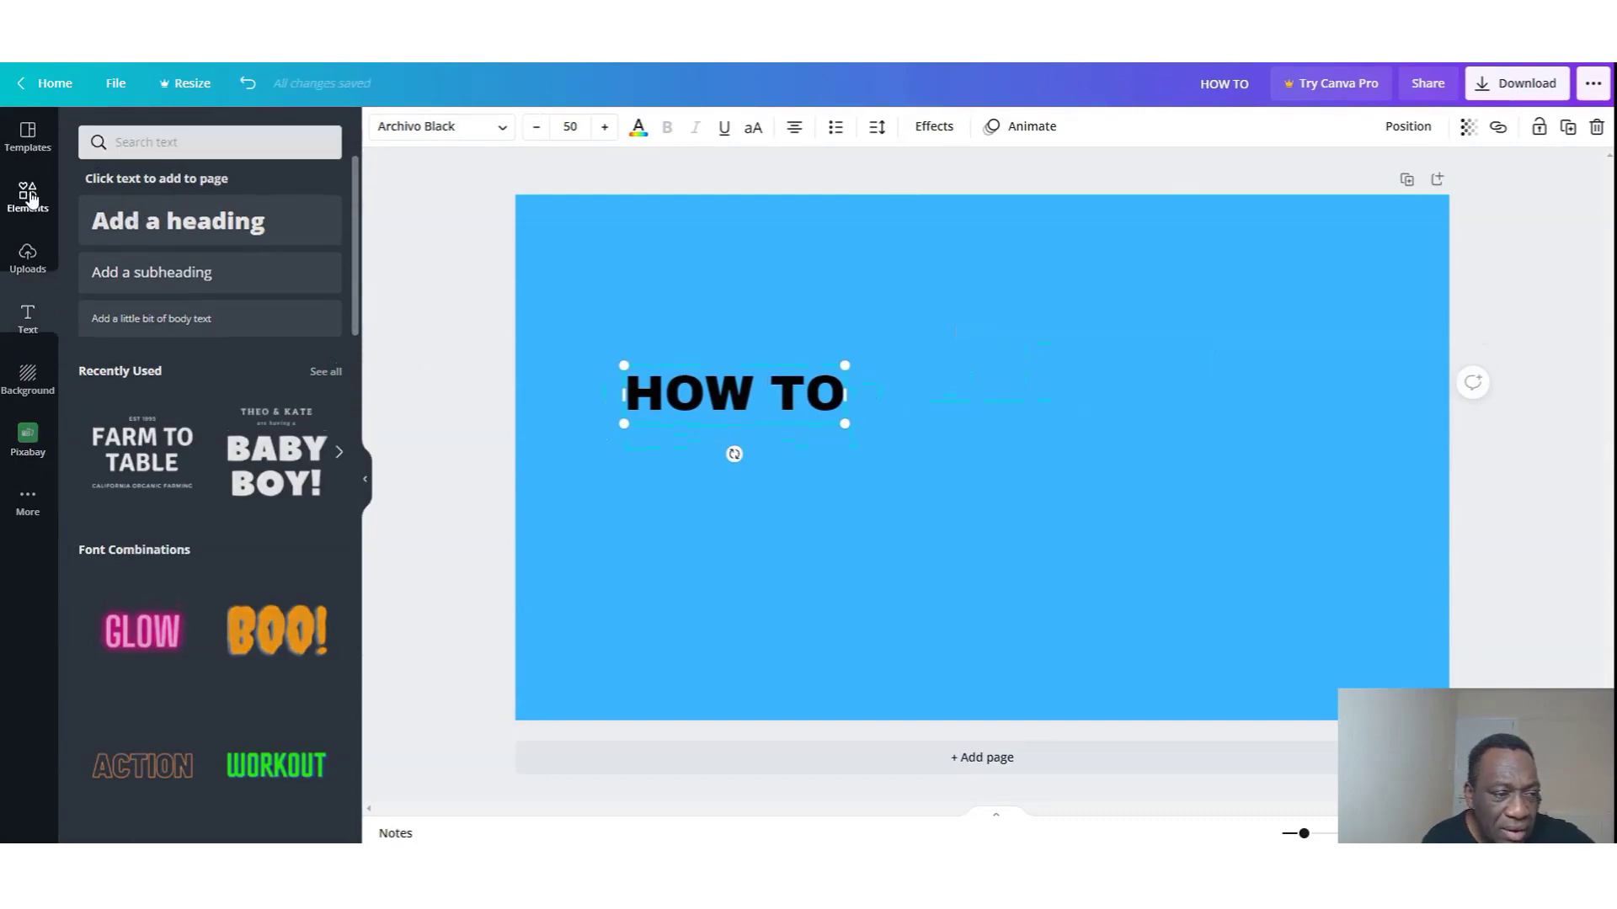
click(29, 199)
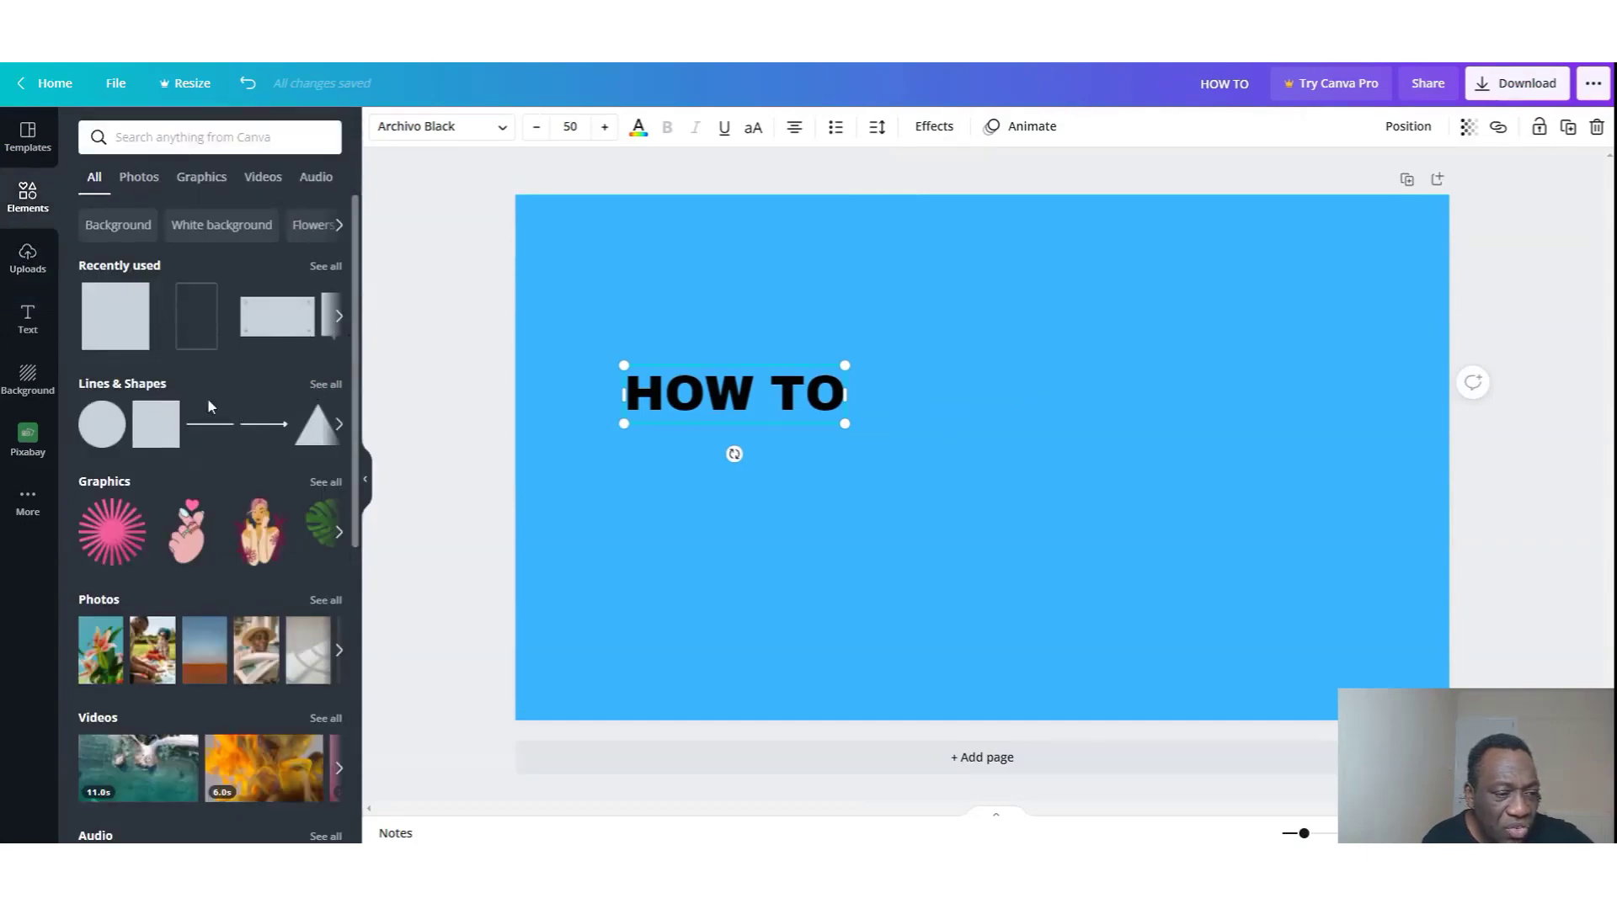
scroll(207, 398, down, 1)
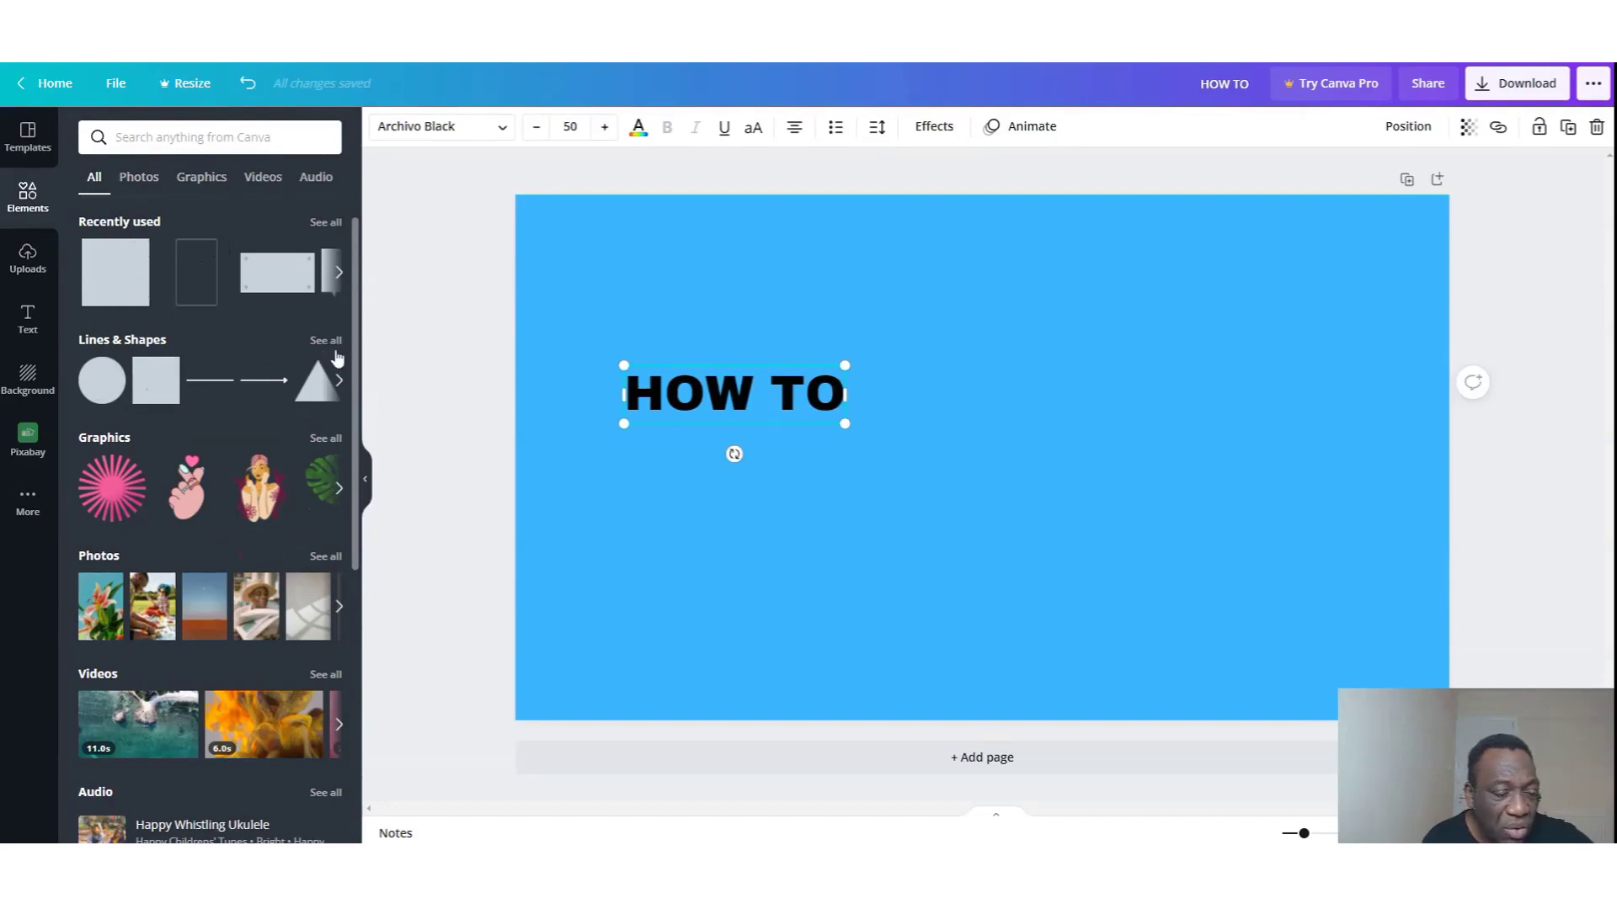
drag(115, 284, 721, 483)
mouse_move(955, 557)
mouse_down()
mouse_move(938, 534)
mouse_move(965, 572)
mouse_up()
drag(959, 679, 832, 561)
drag(853, 506, 771, 538)
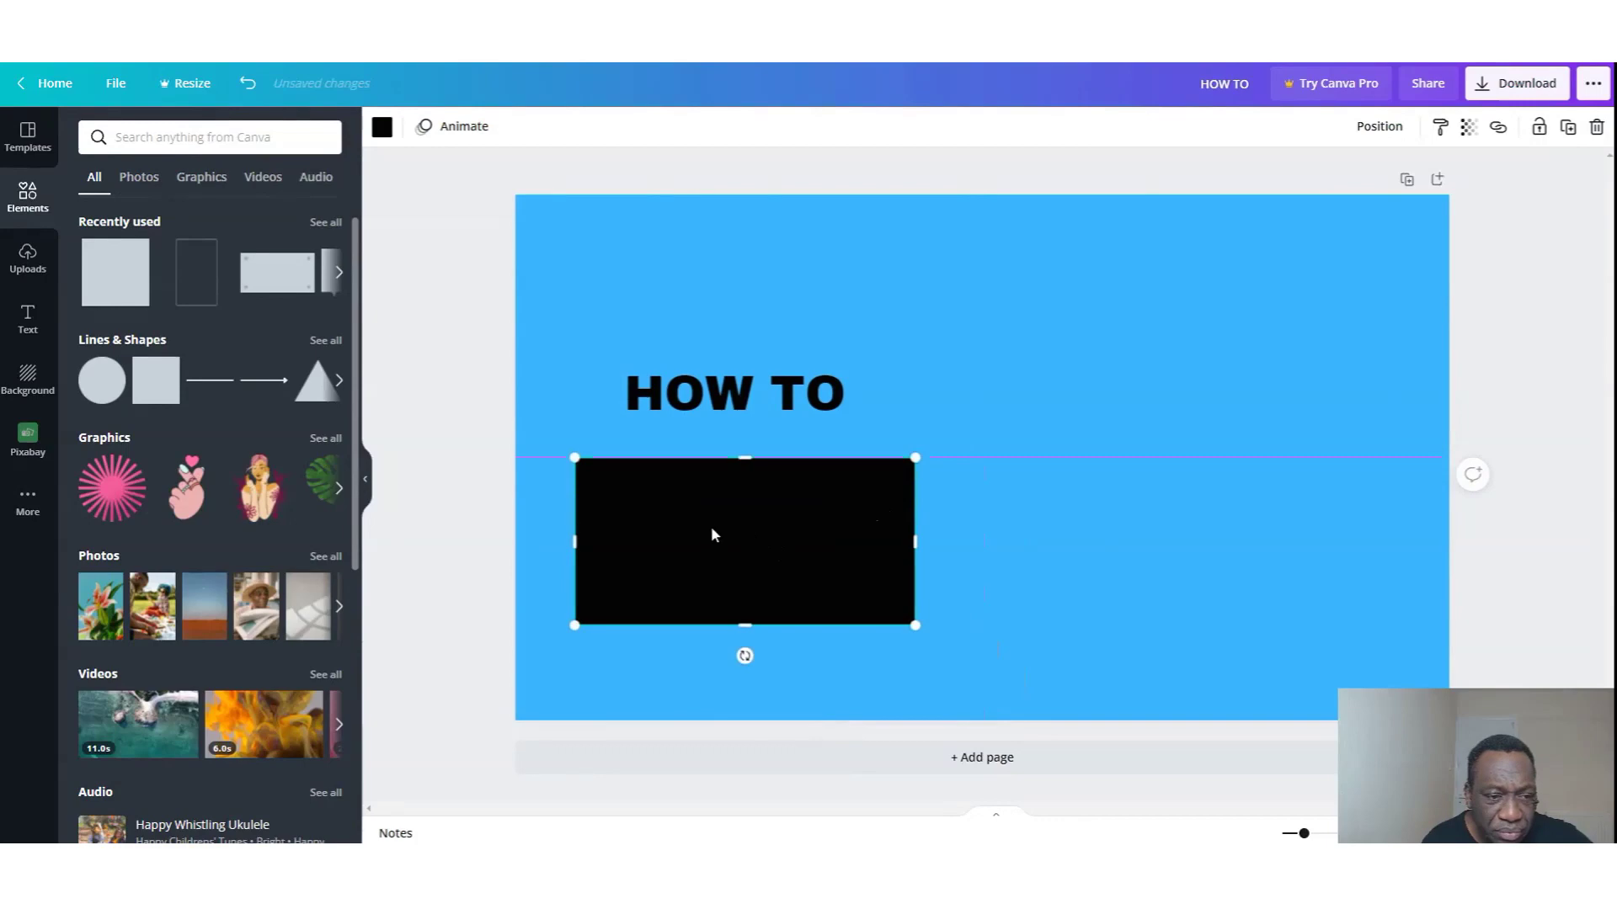
Change the fill of the rectangle below "HOW TO" to the yellow default colour.
click(743, 412)
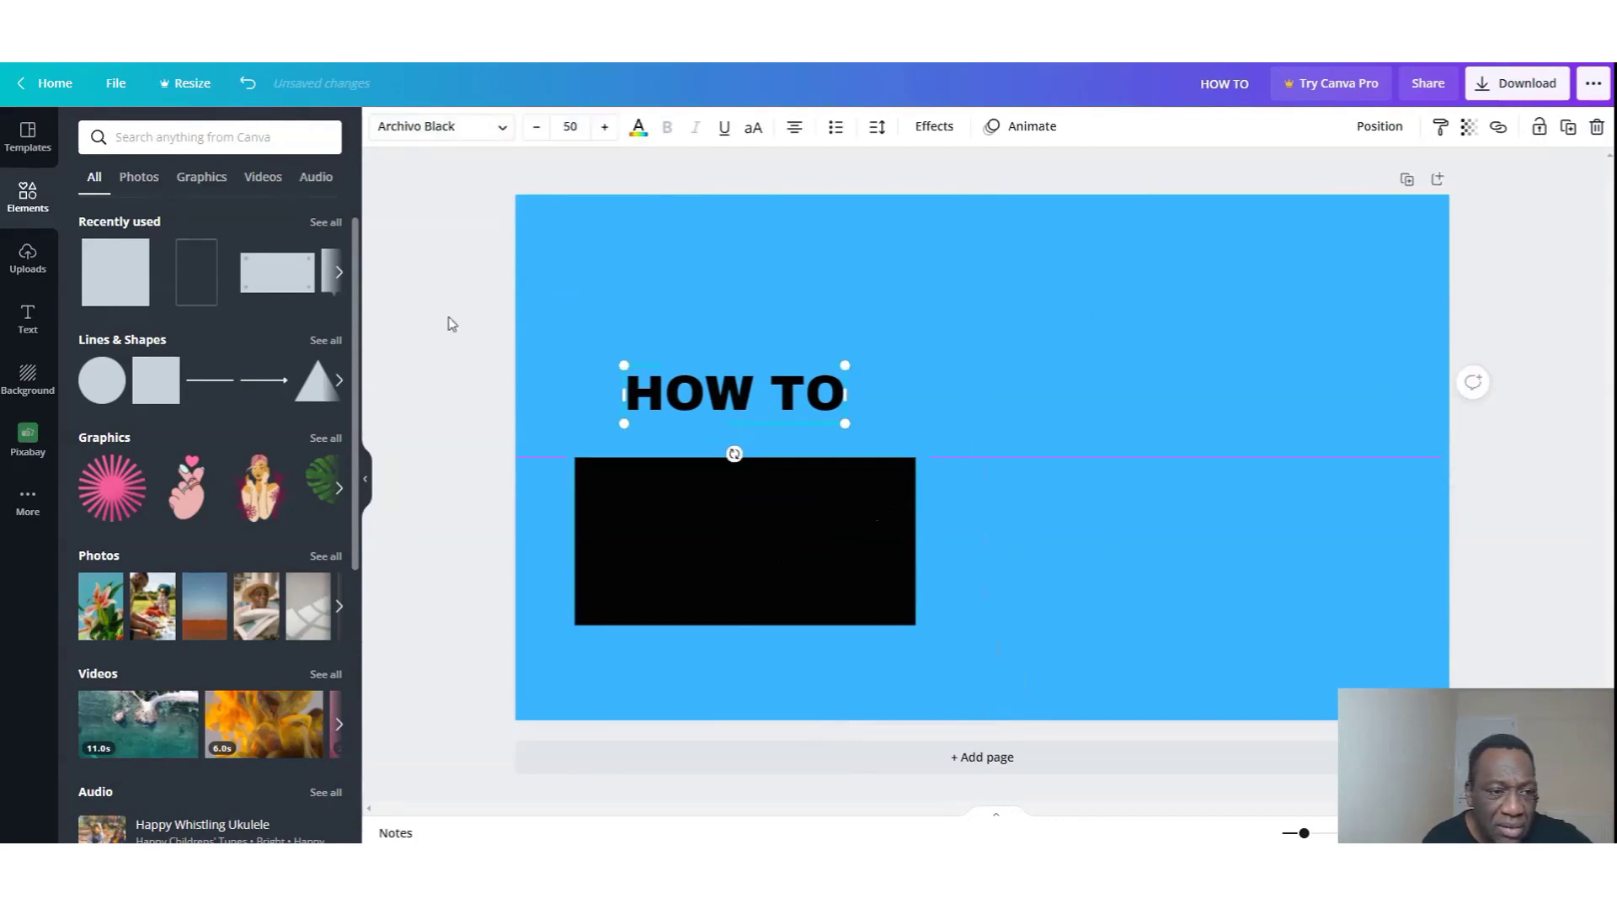
click(647, 507)
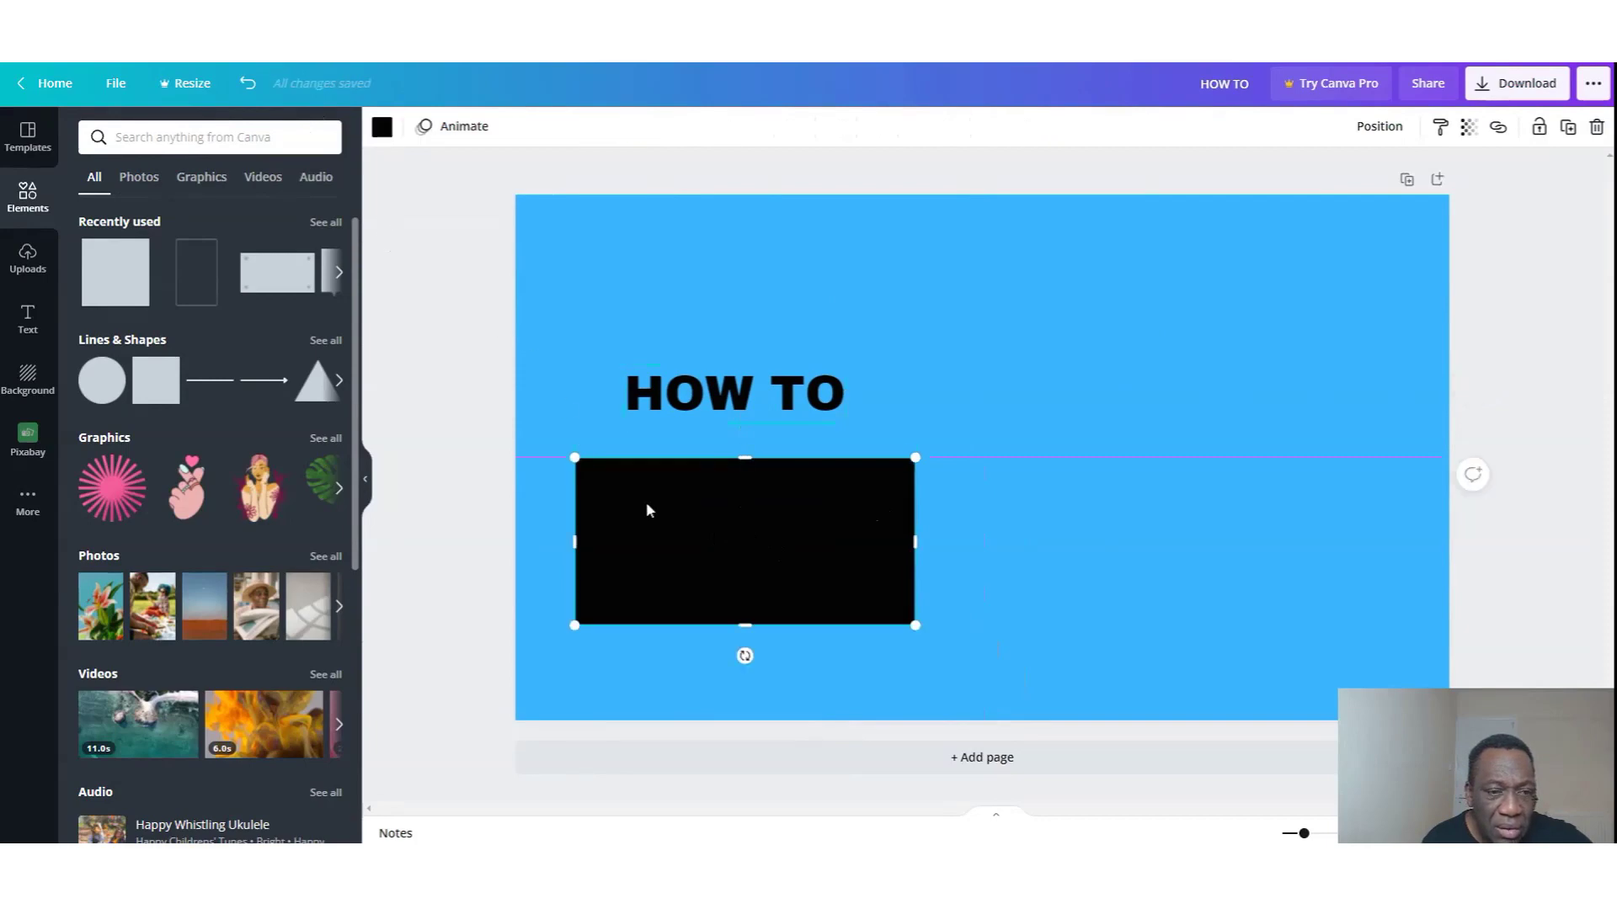
click(383, 129)
click(242, 520)
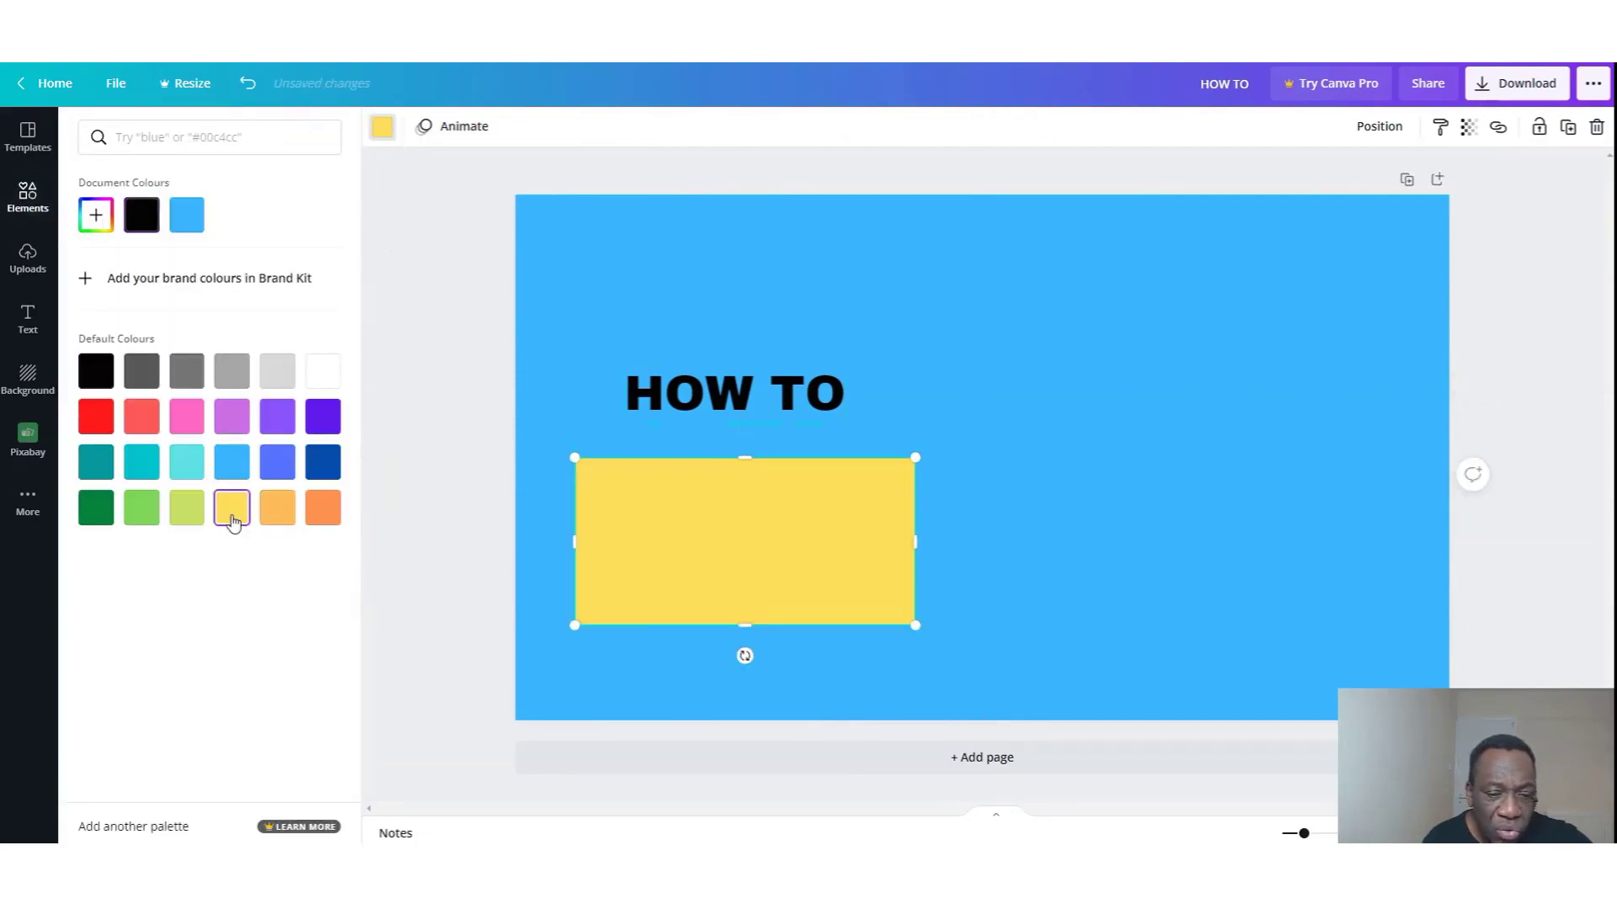
key(Escape)
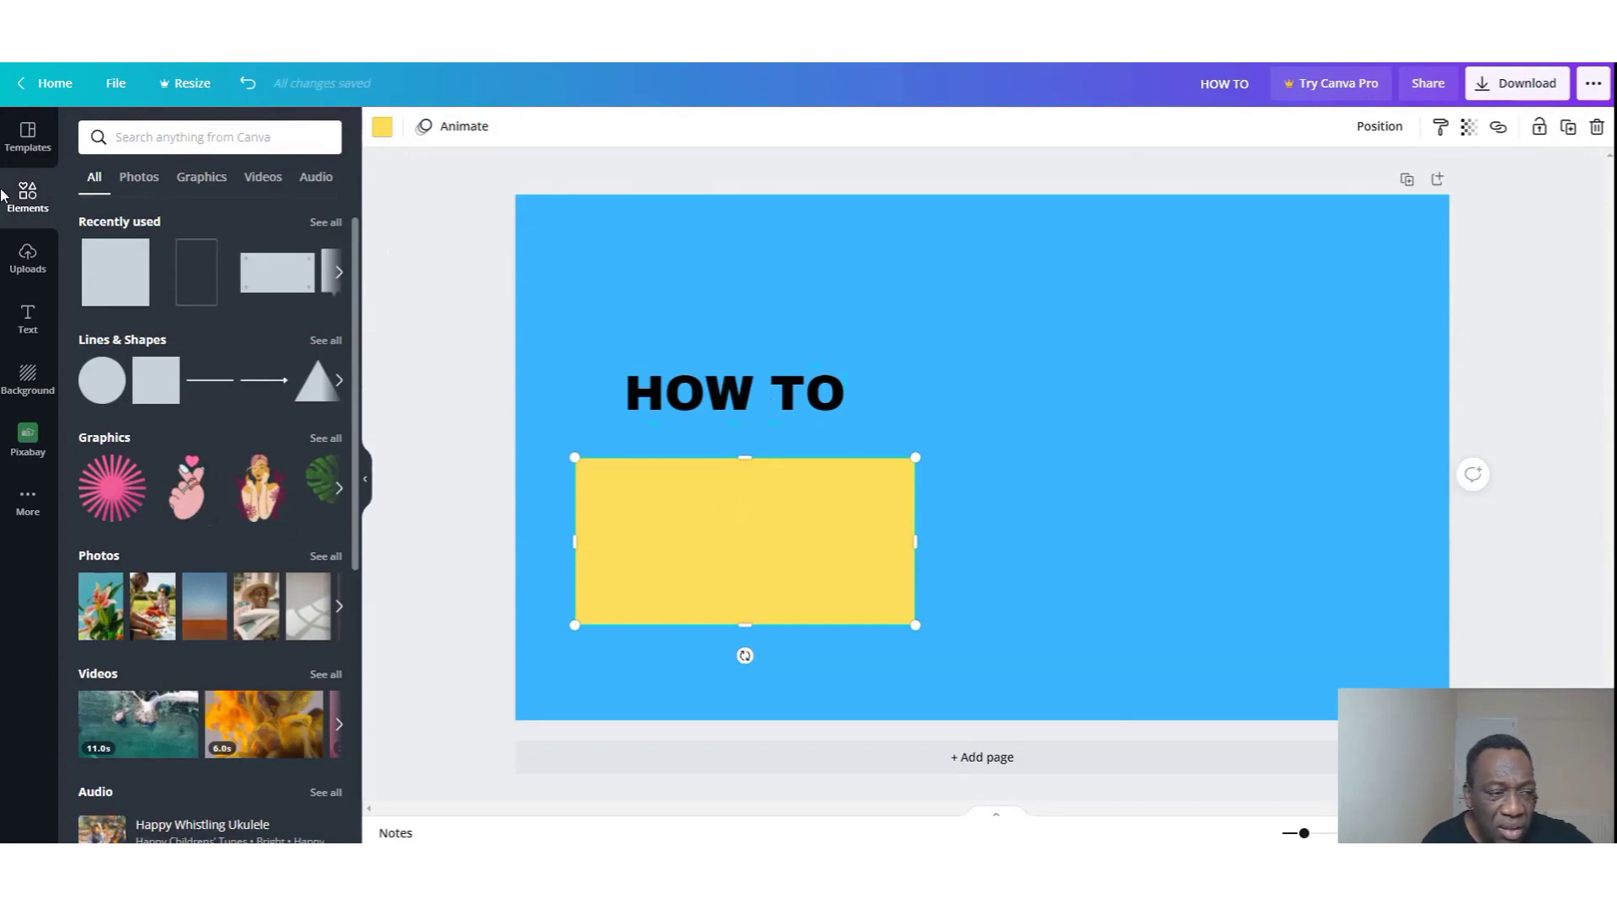
Add a heading text over the yellow rectangle and set its font to Eczar SemiBold.
click(29, 326)
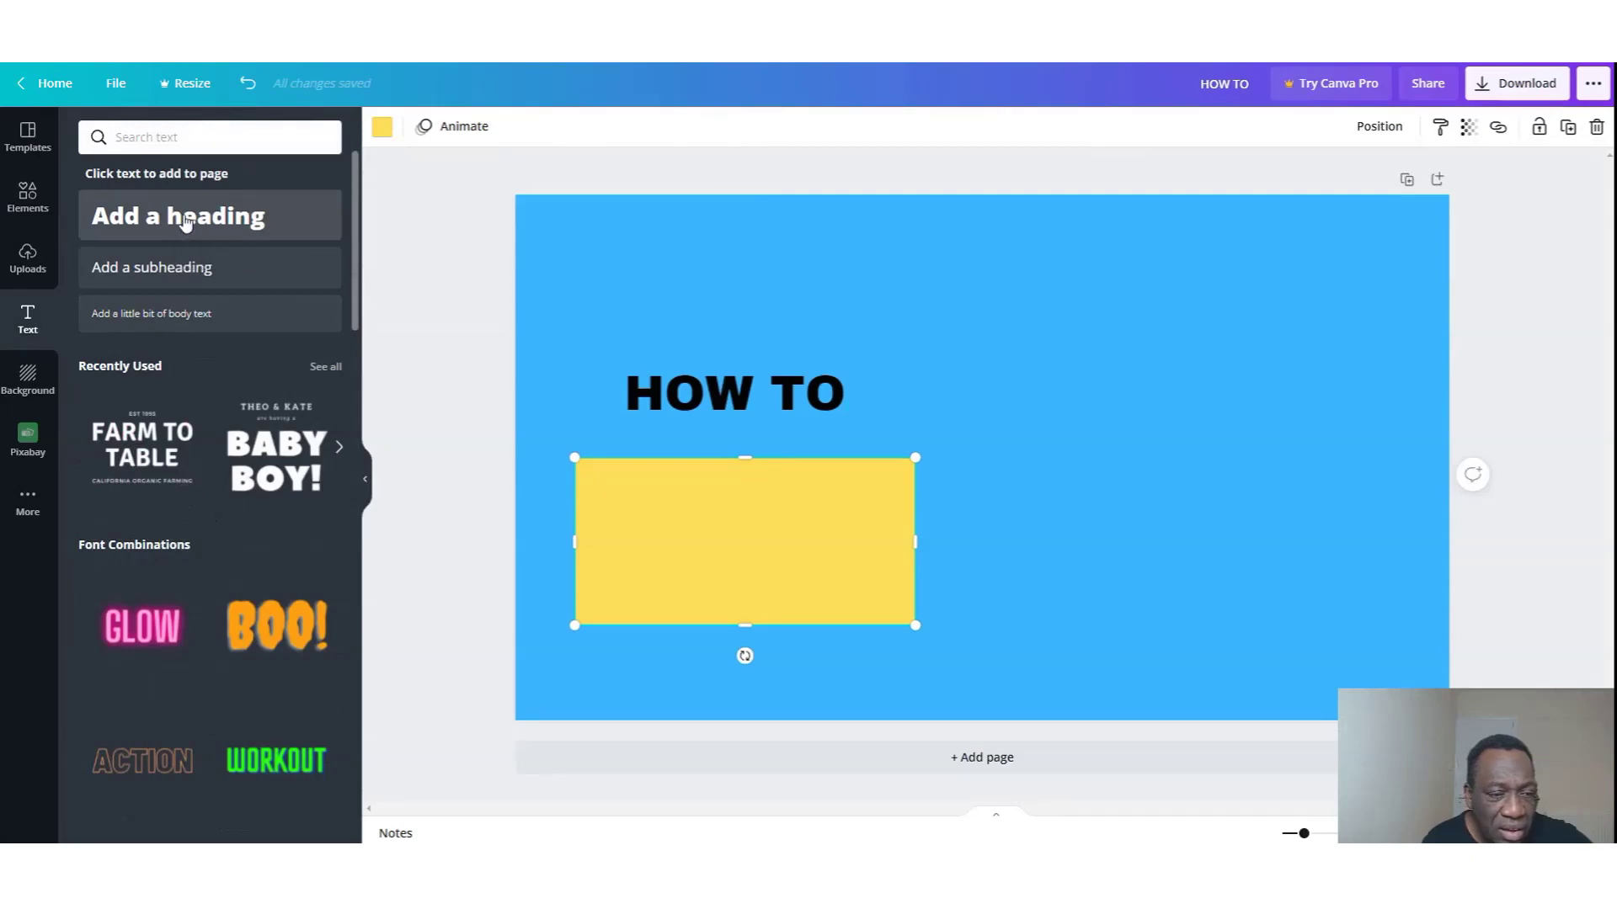
drag(187, 221, 661, 506)
click(887, 585)
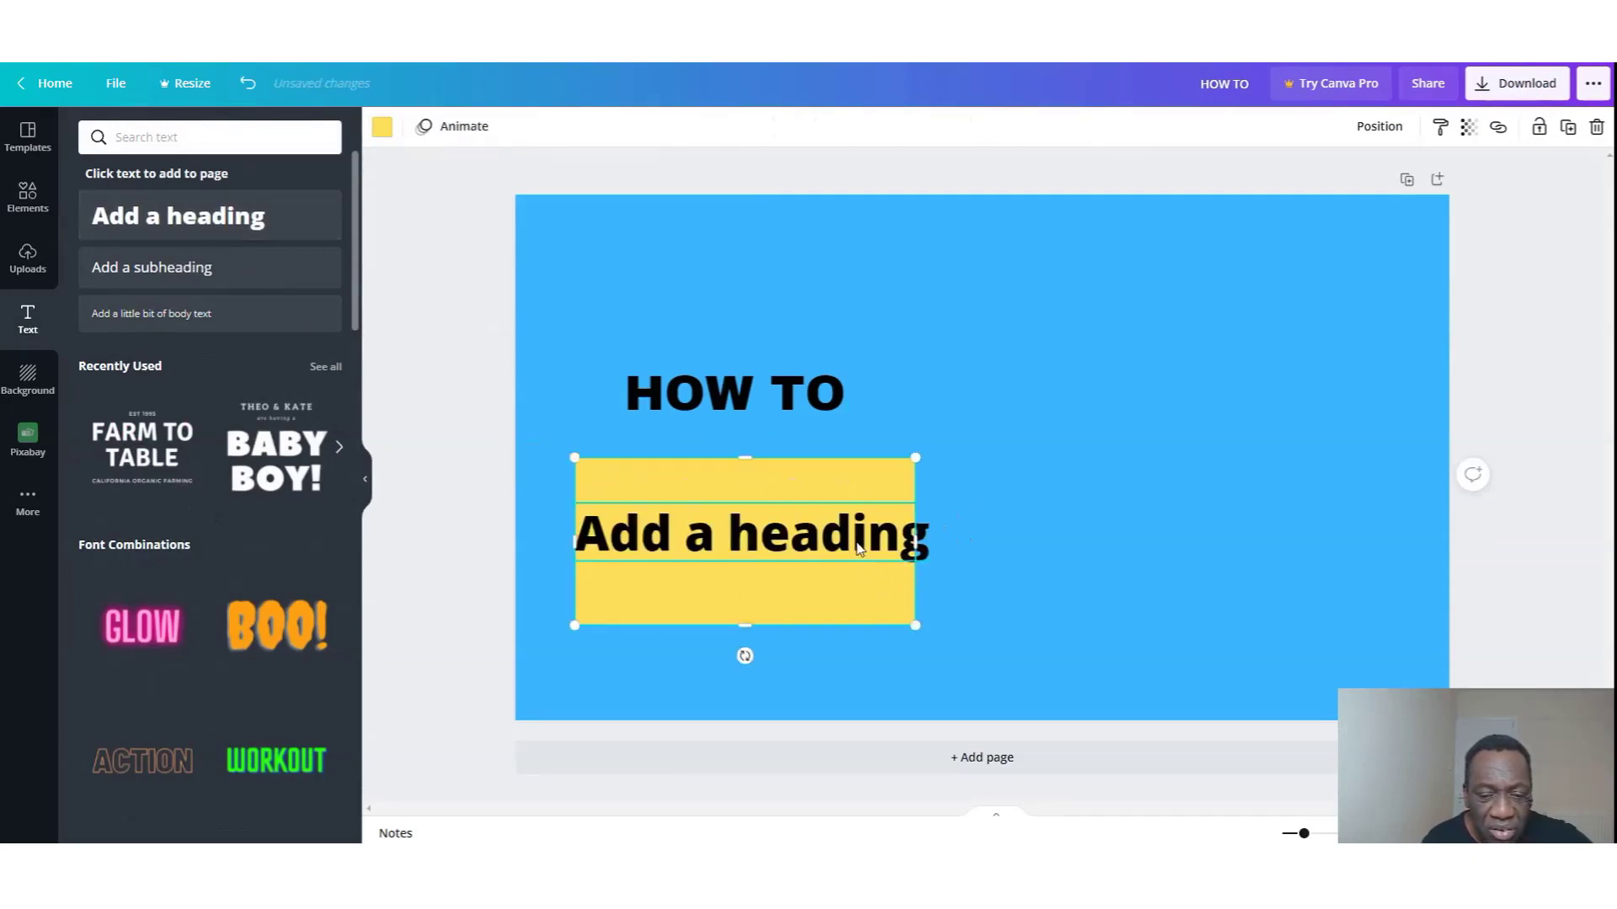
click(858, 548)
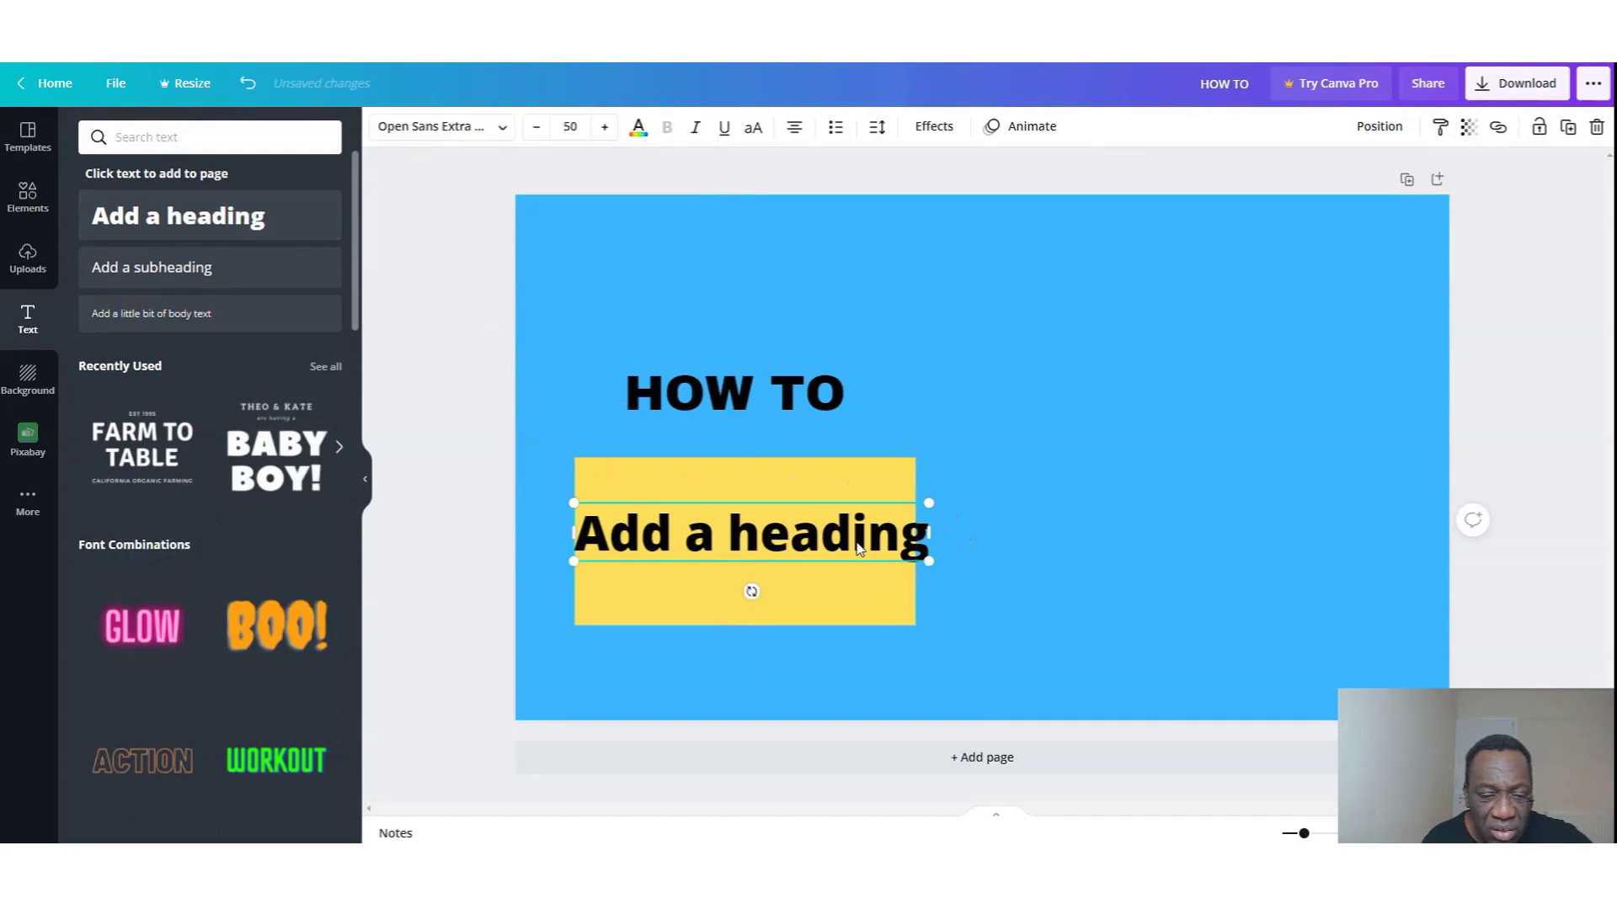
click(492, 127)
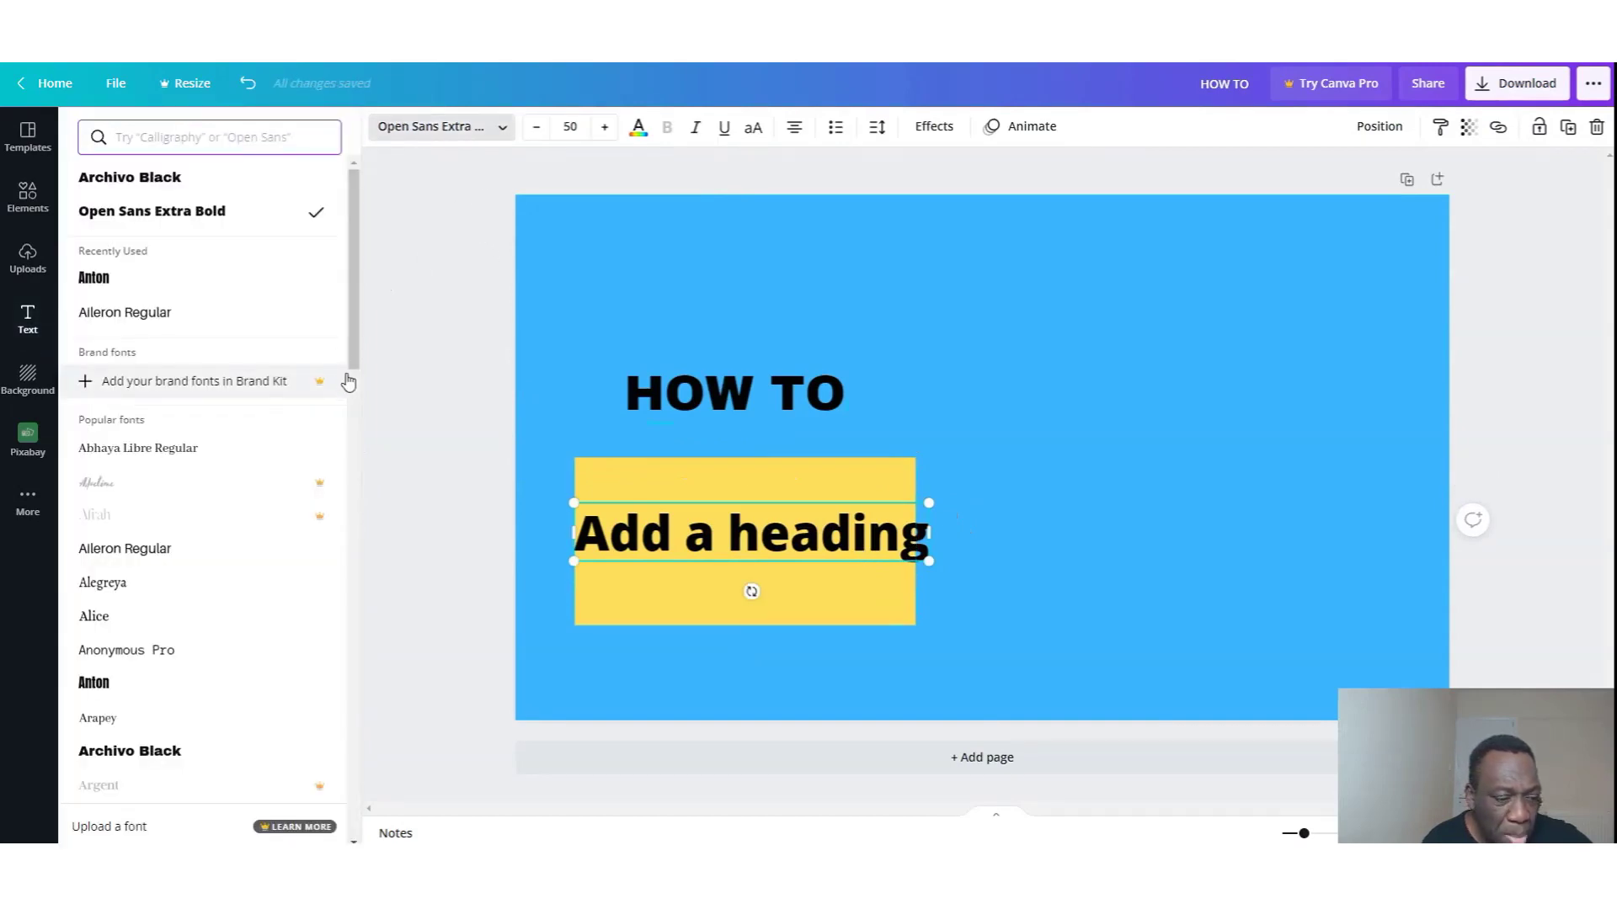
drag(348, 381, 367, 578)
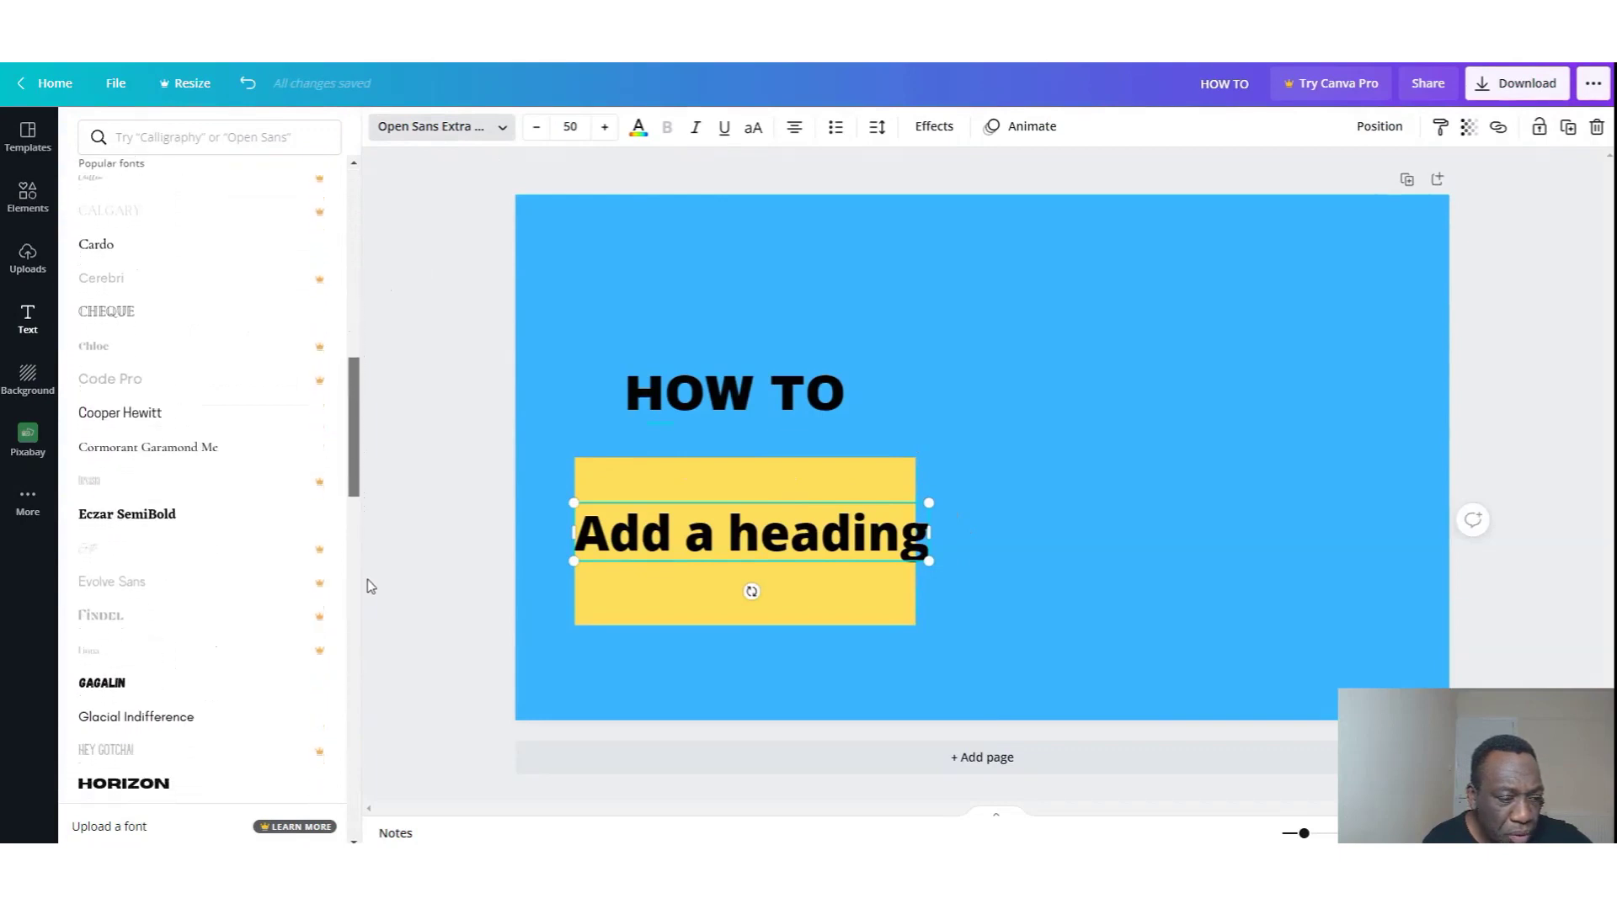
click(144, 489)
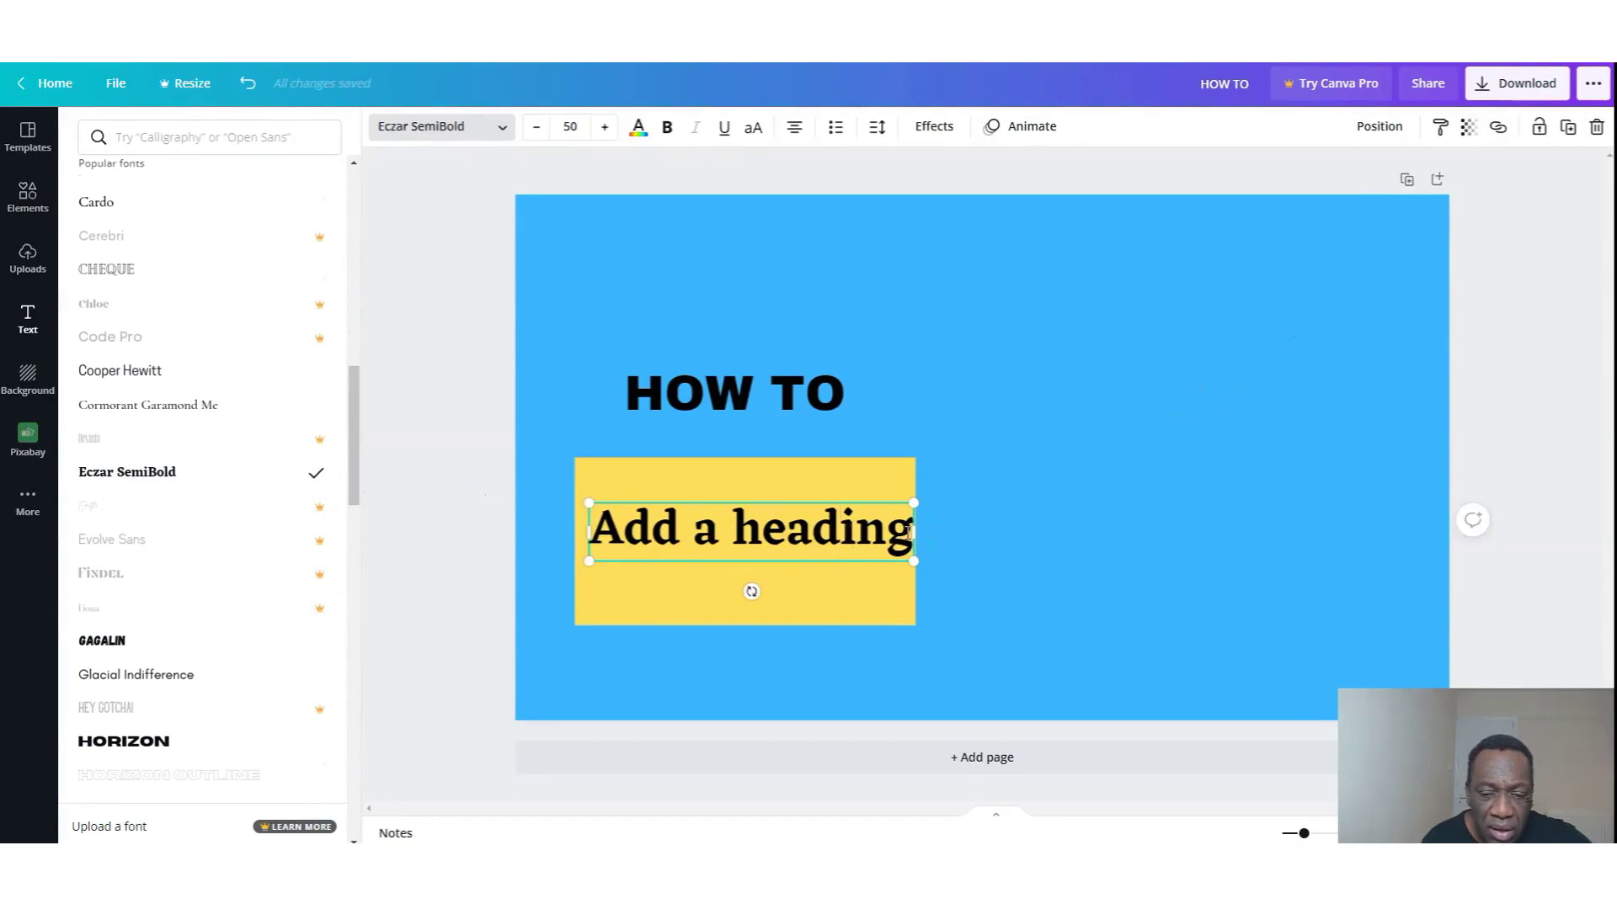
Replace the new heading's text with "Make Money" on the first line and "From Teaching" on the second.
key(BackSpace)
key(BackSpace)
key(BackSpace)
key(BackSpace)
key(BackSpace)
key(BackSpace)
key(BackSpace)
key(BackSpace)
key(BackSpace)
key(BackSpace)
key(BackSpace)
key(BackSpace)
key(BackSpace)
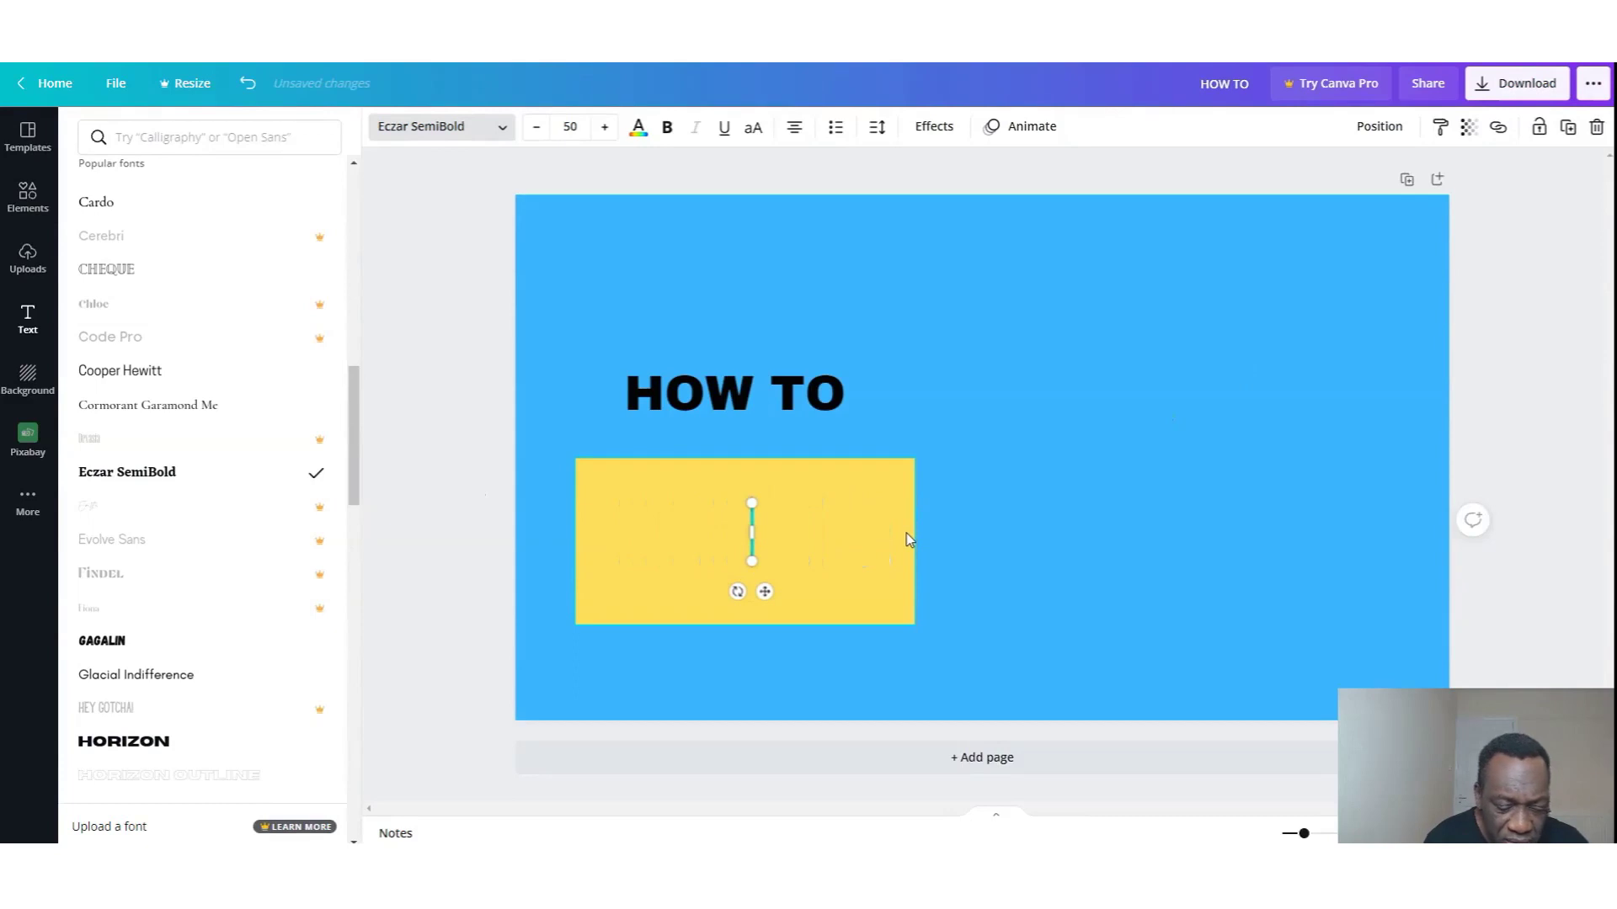
text(Make)
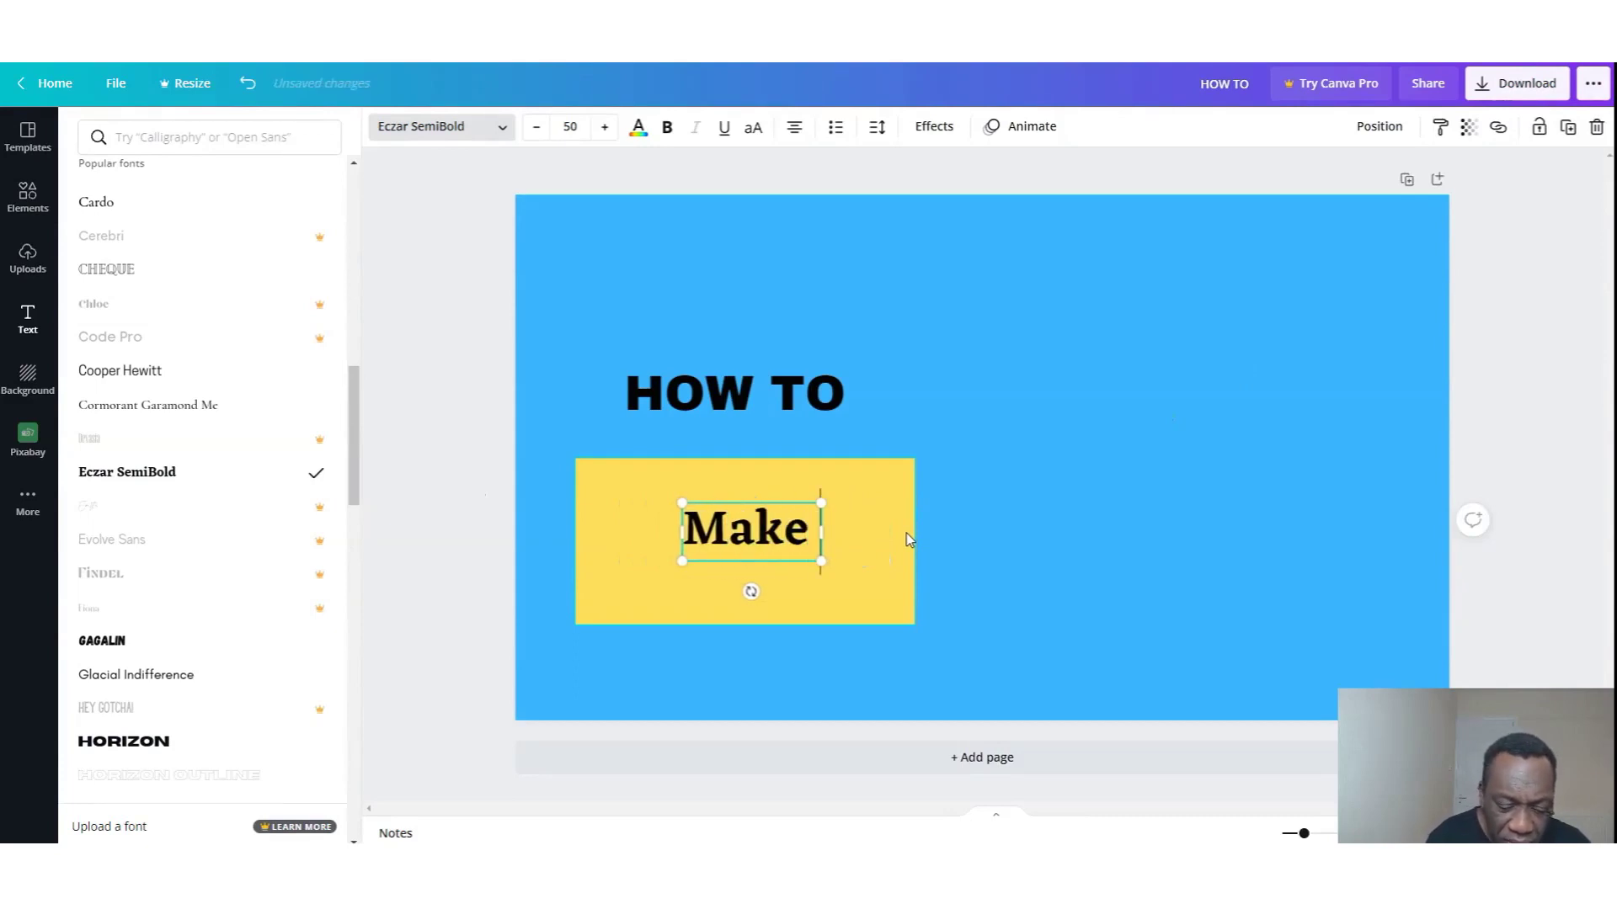
text( Mo)
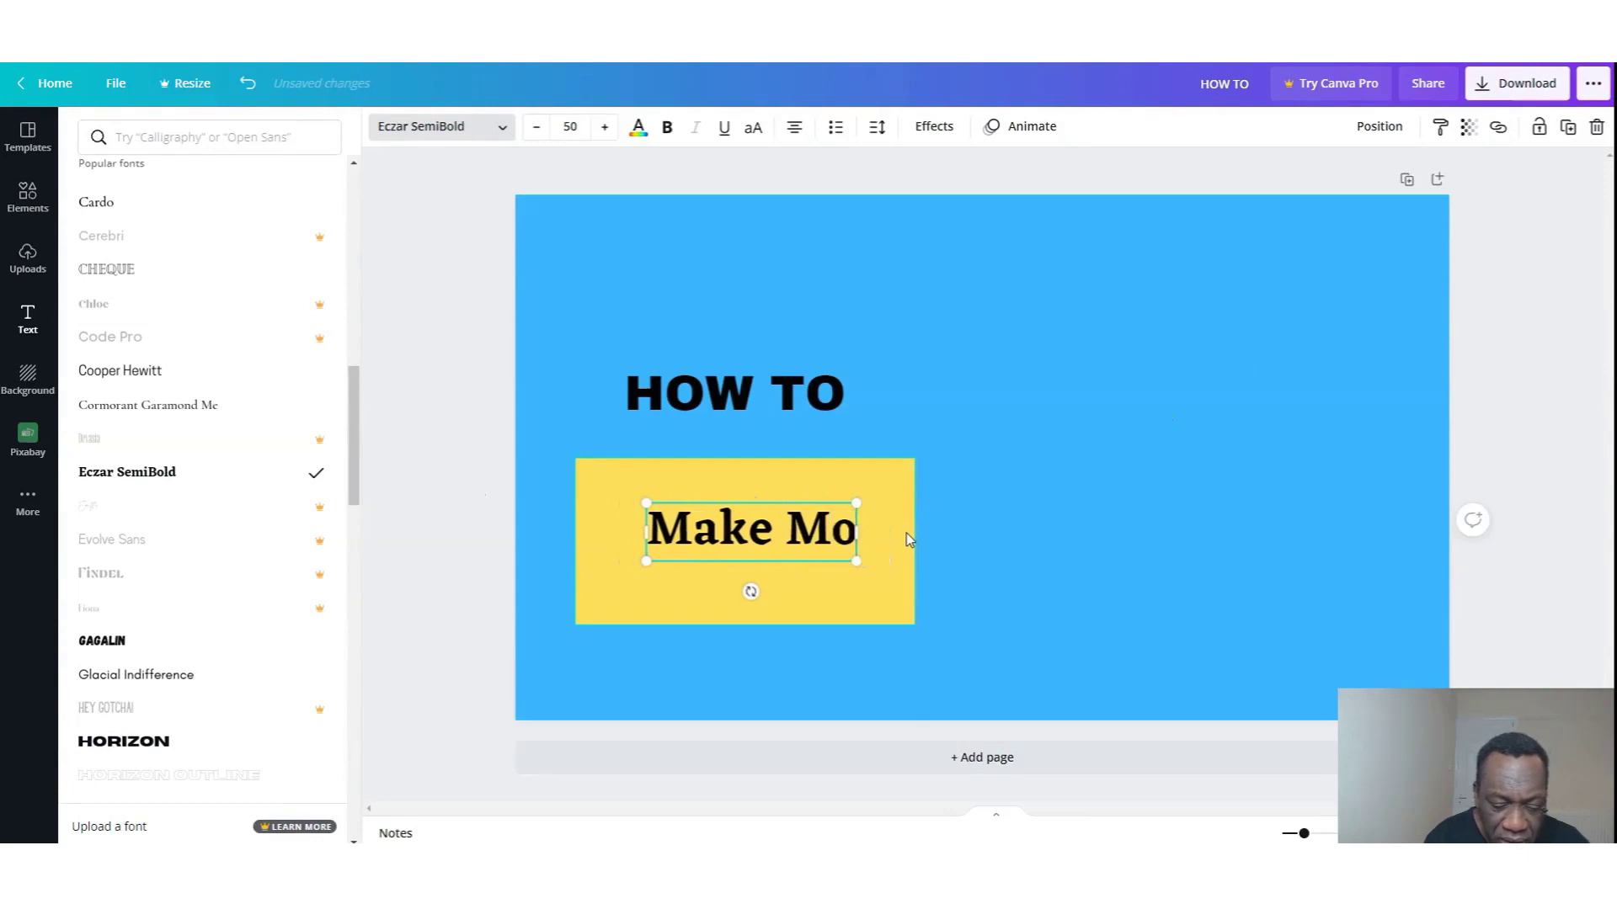
text(ney)
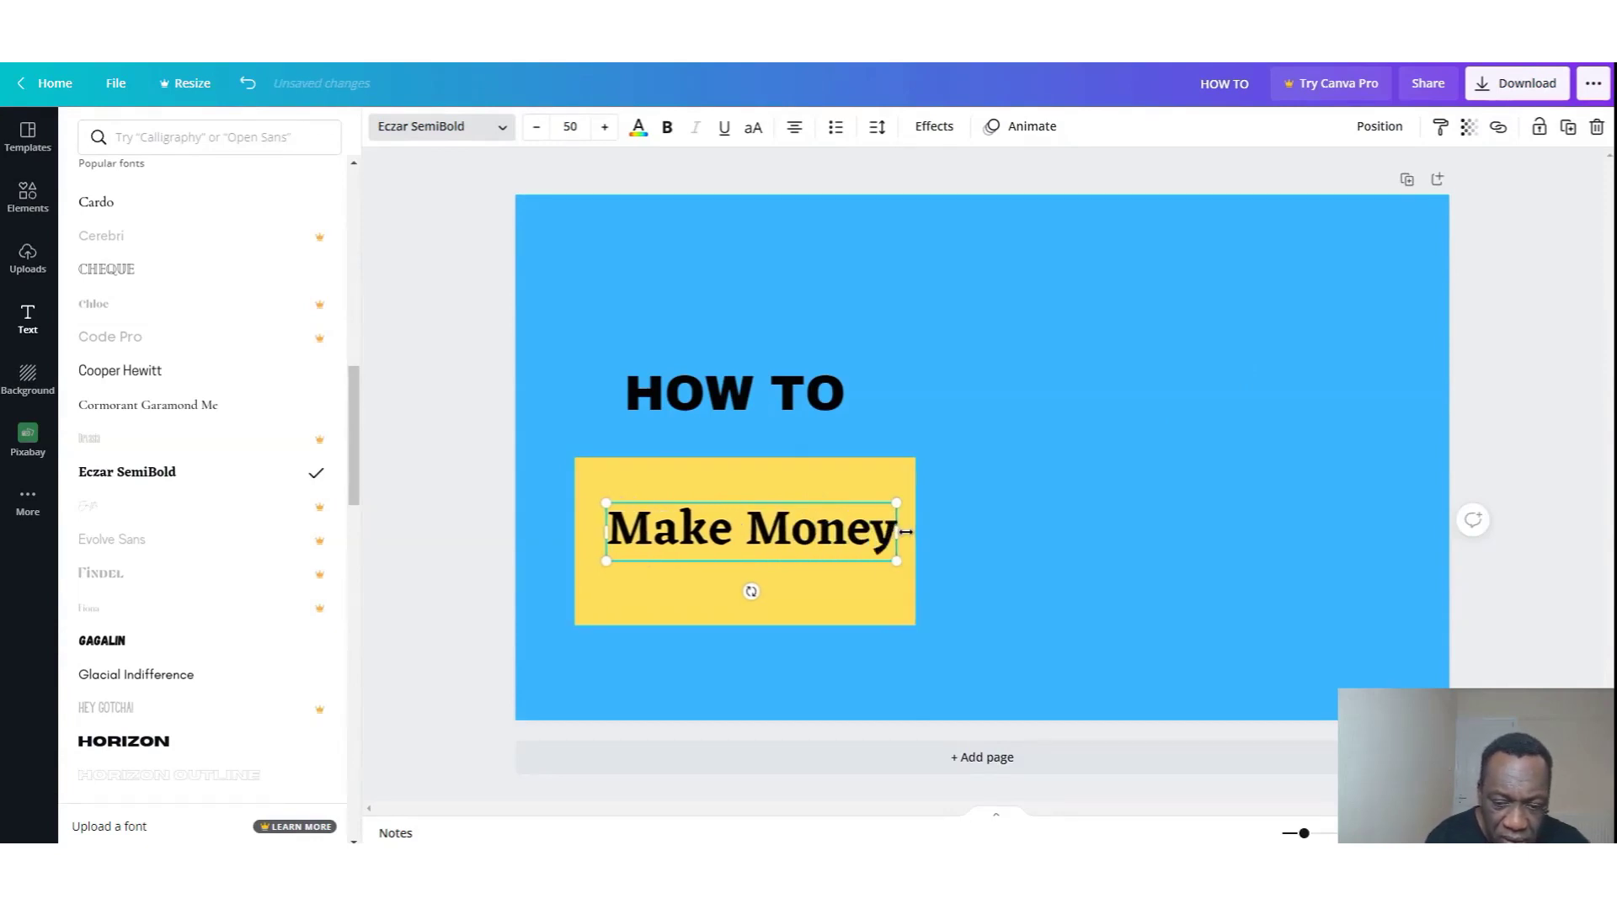
text(F)
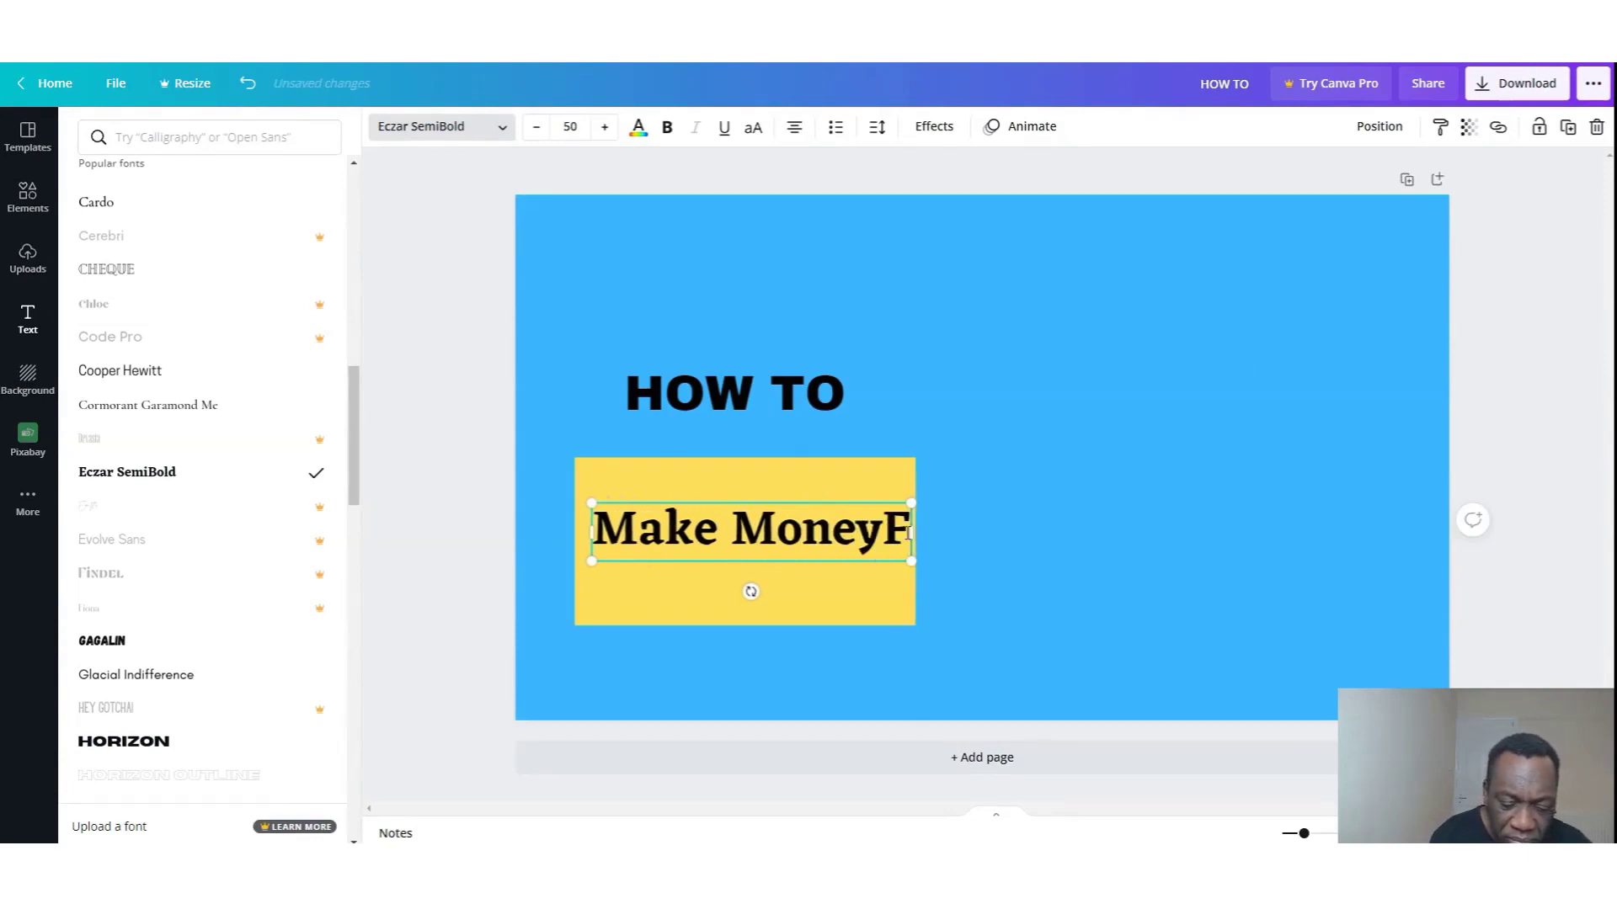
key(BackSpace)
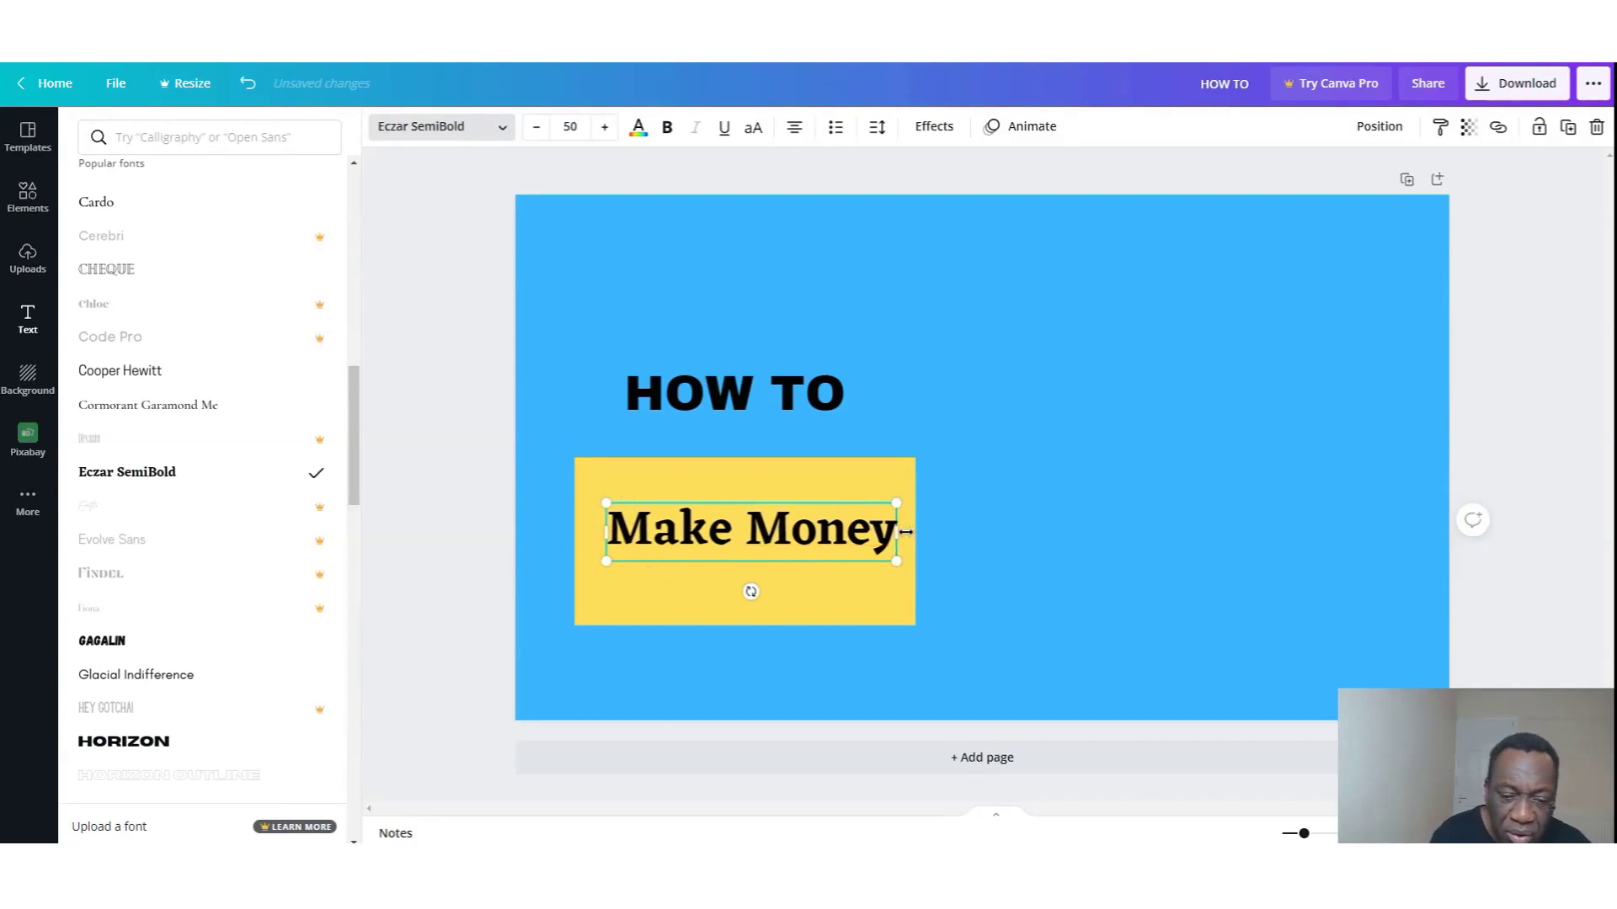
key(Return)
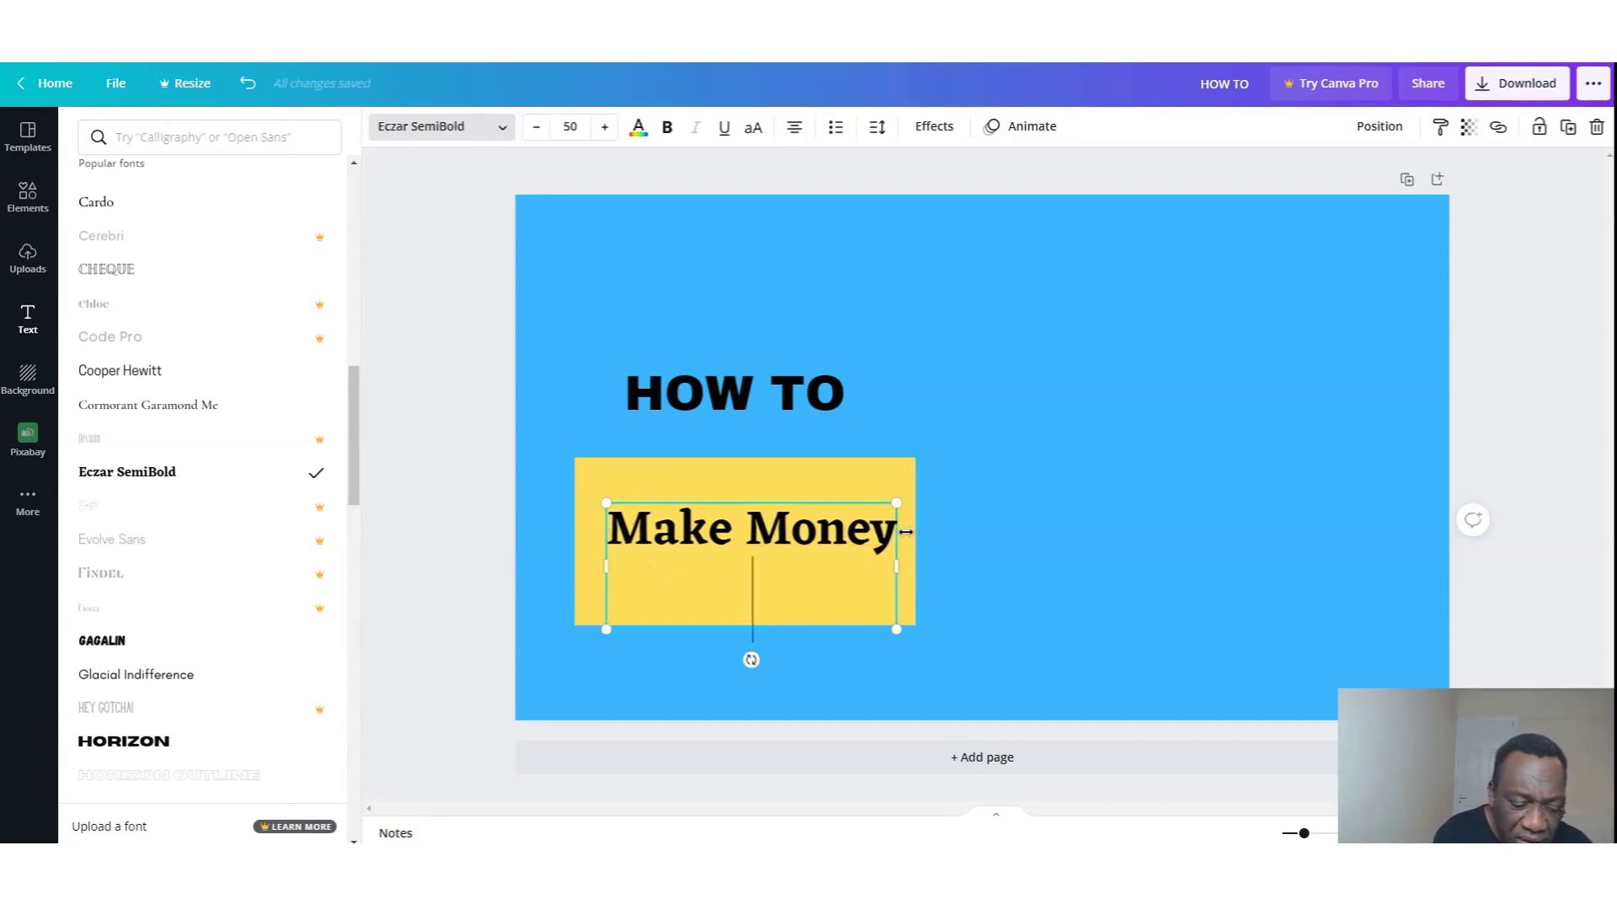
text(Teaching)
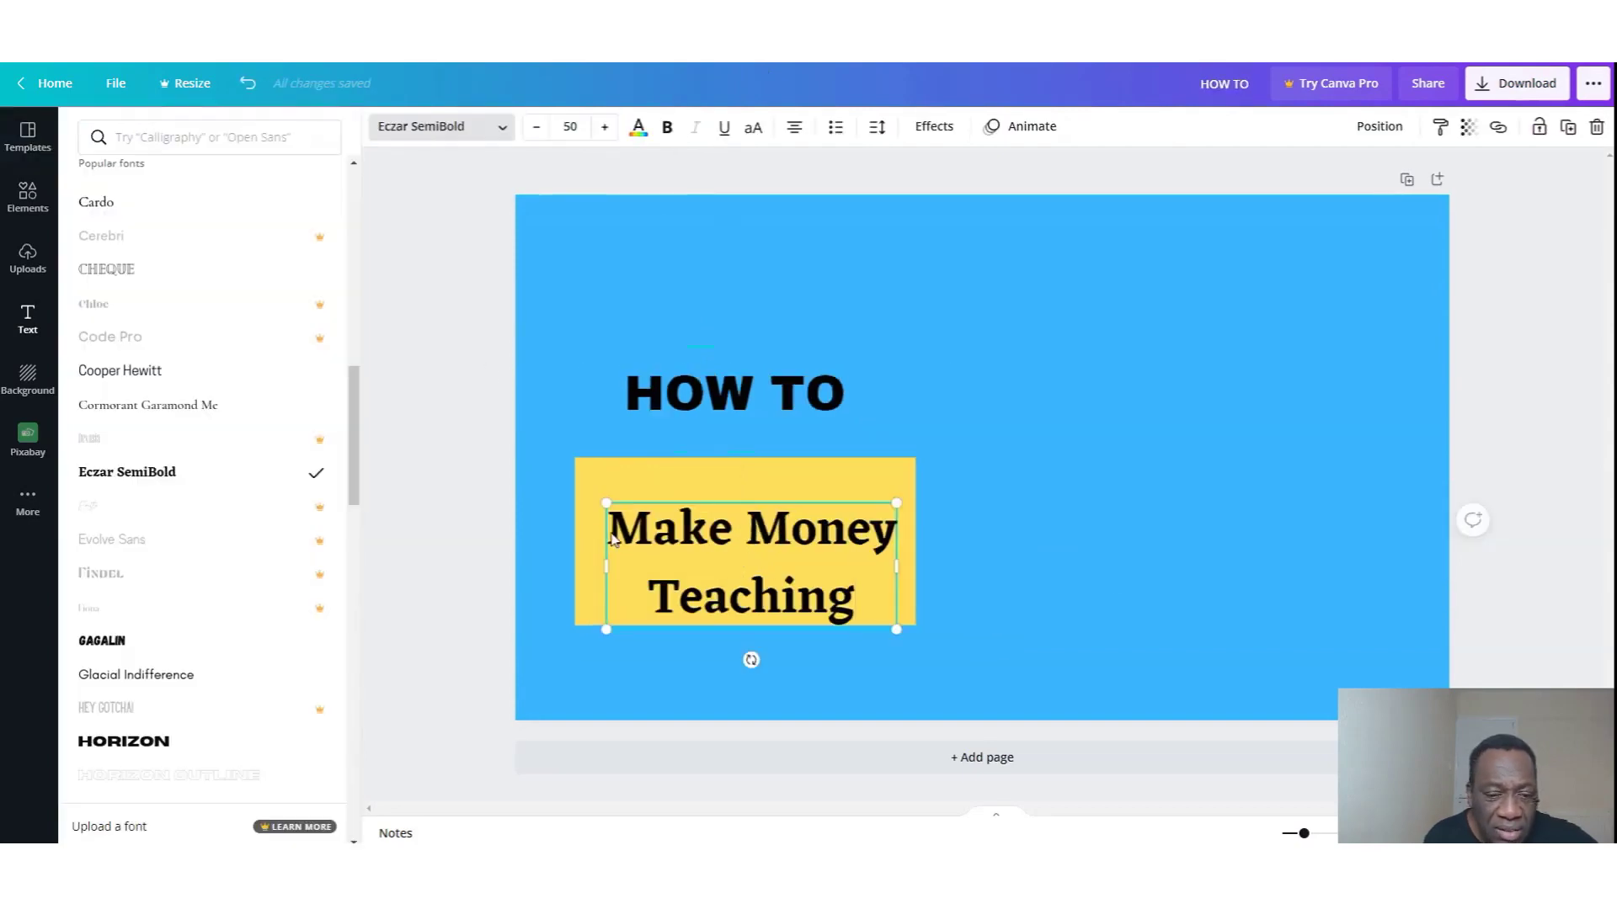
click(679, 531)
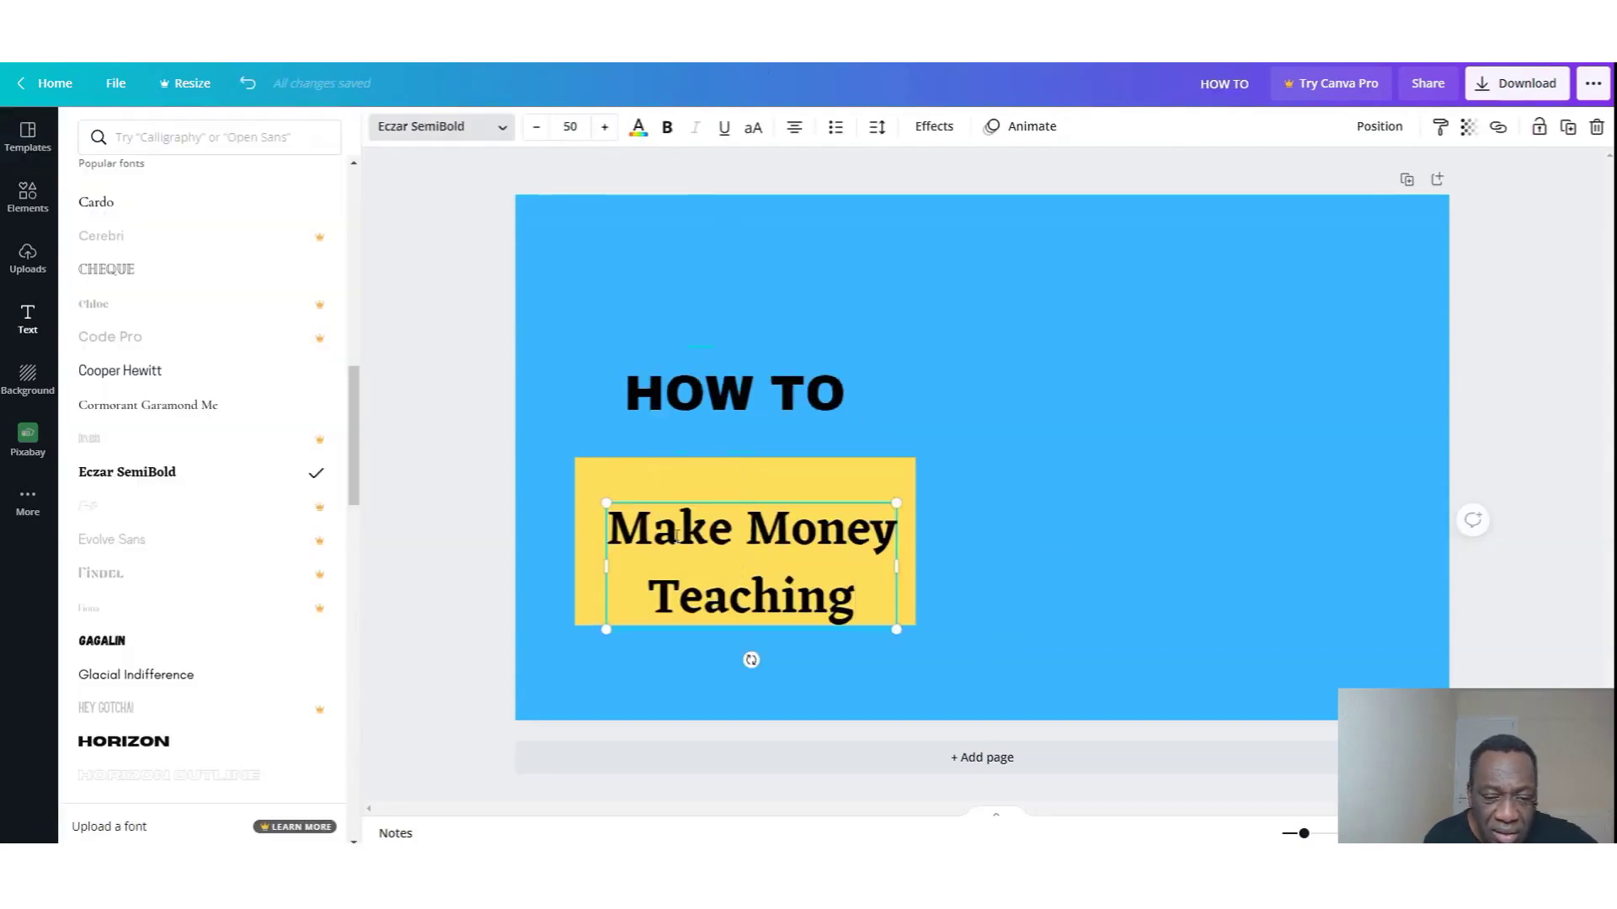
click(654, 593)
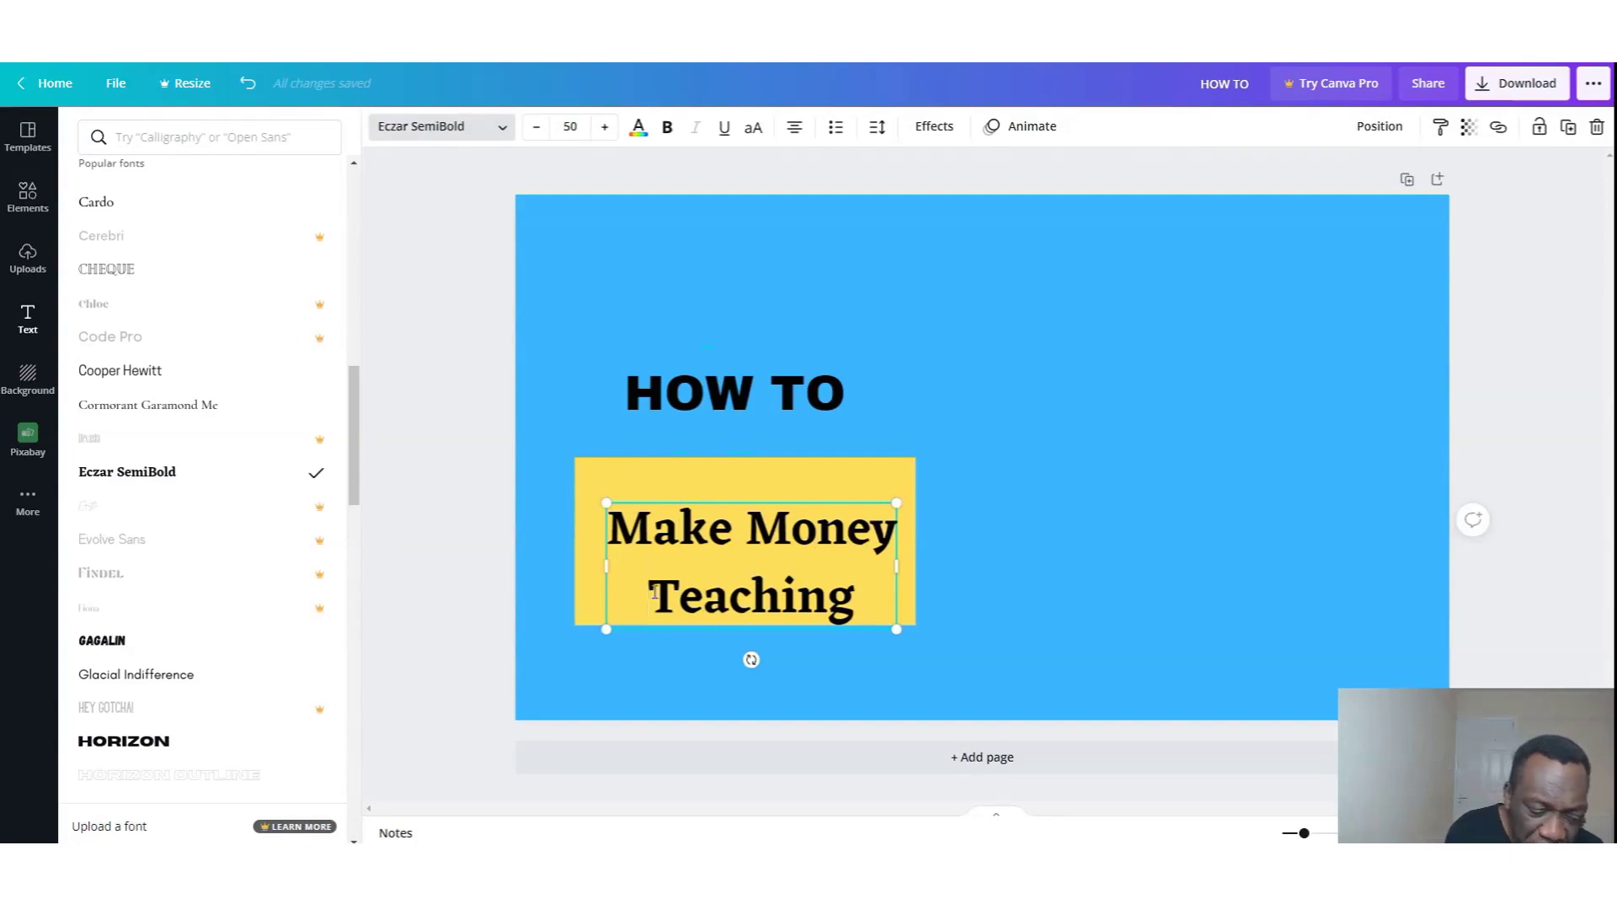
text(From)
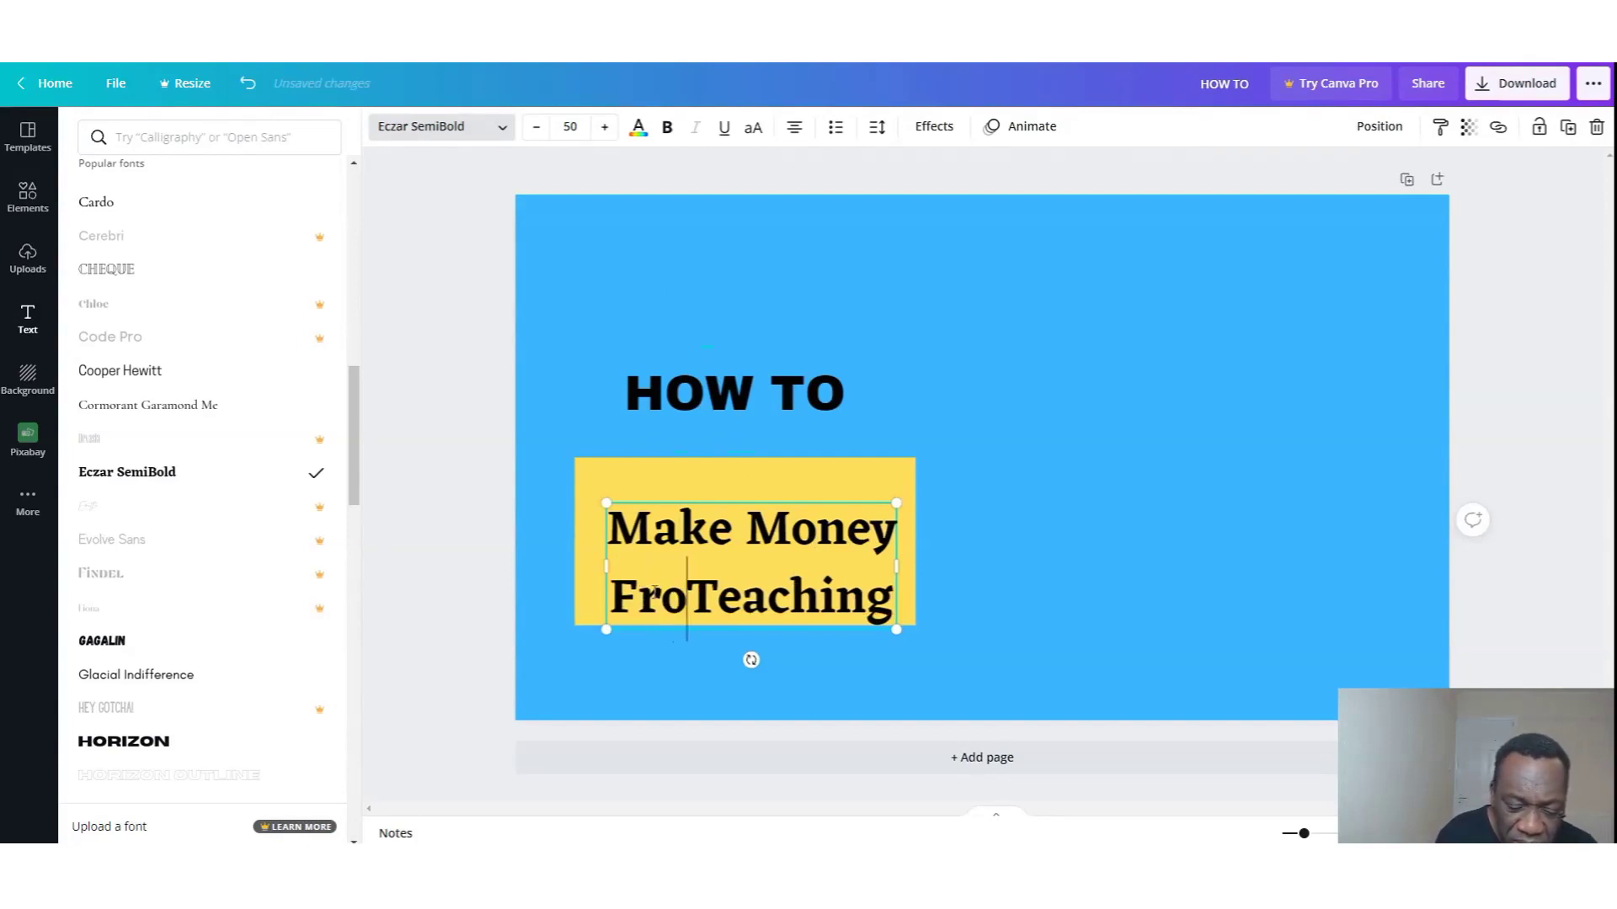
Widen the yellow rectangle to fit the "Make Money From Teaching" text, then centre the text inside it and enlarge it to size 51.2.
click(783, 473)
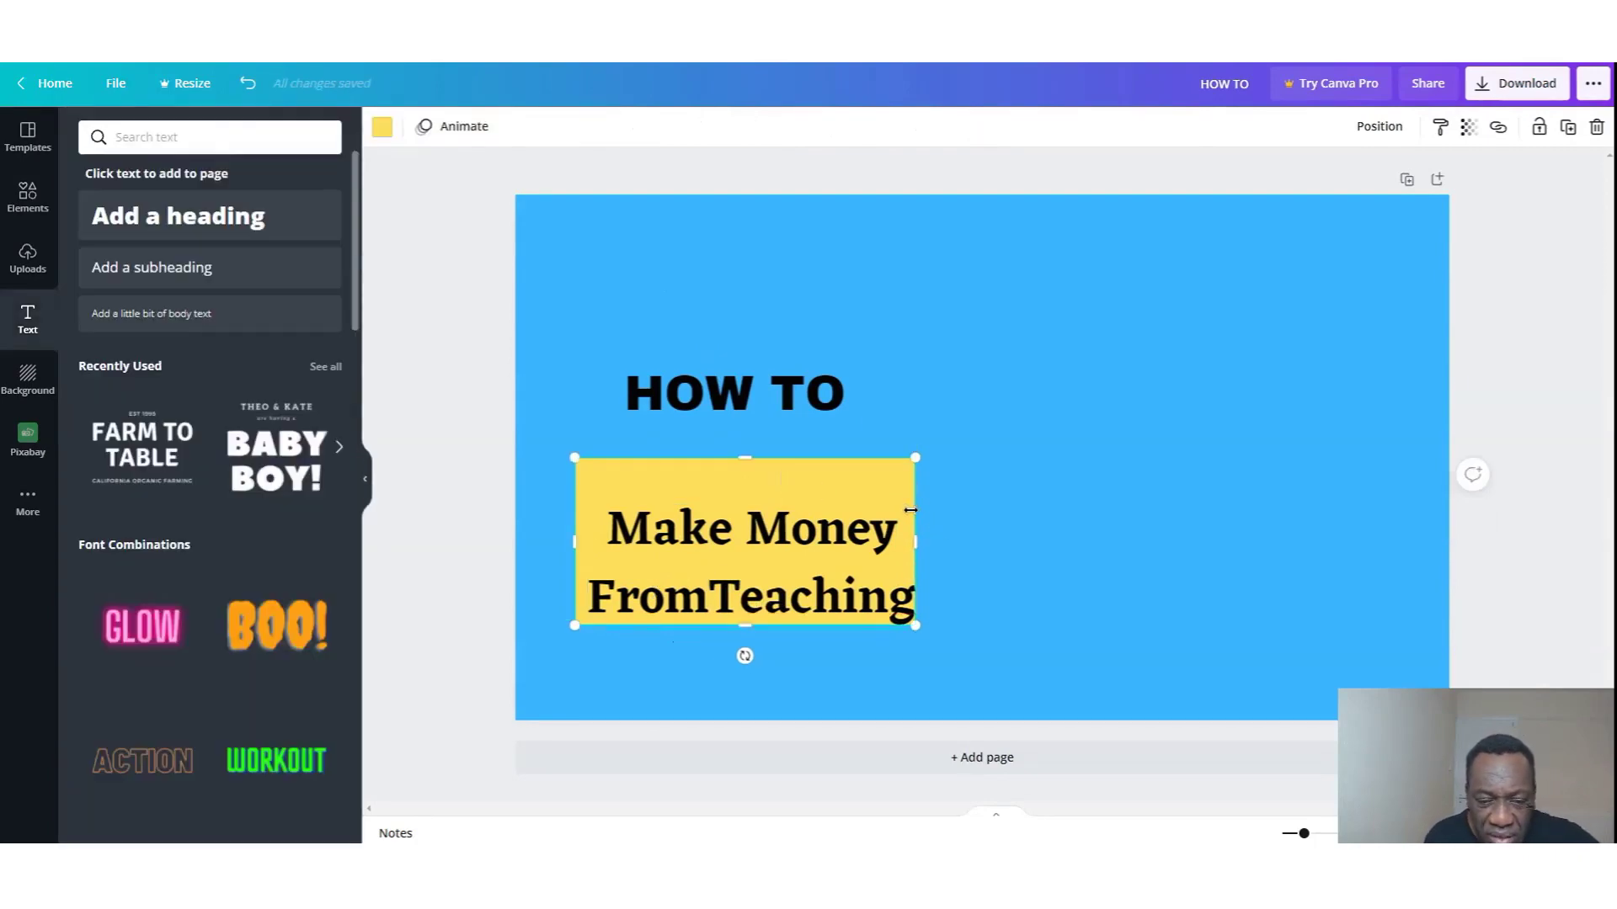
drag(916, 546, 968, 577)
drag(780, 517, 794, 508)
click(741, 572)
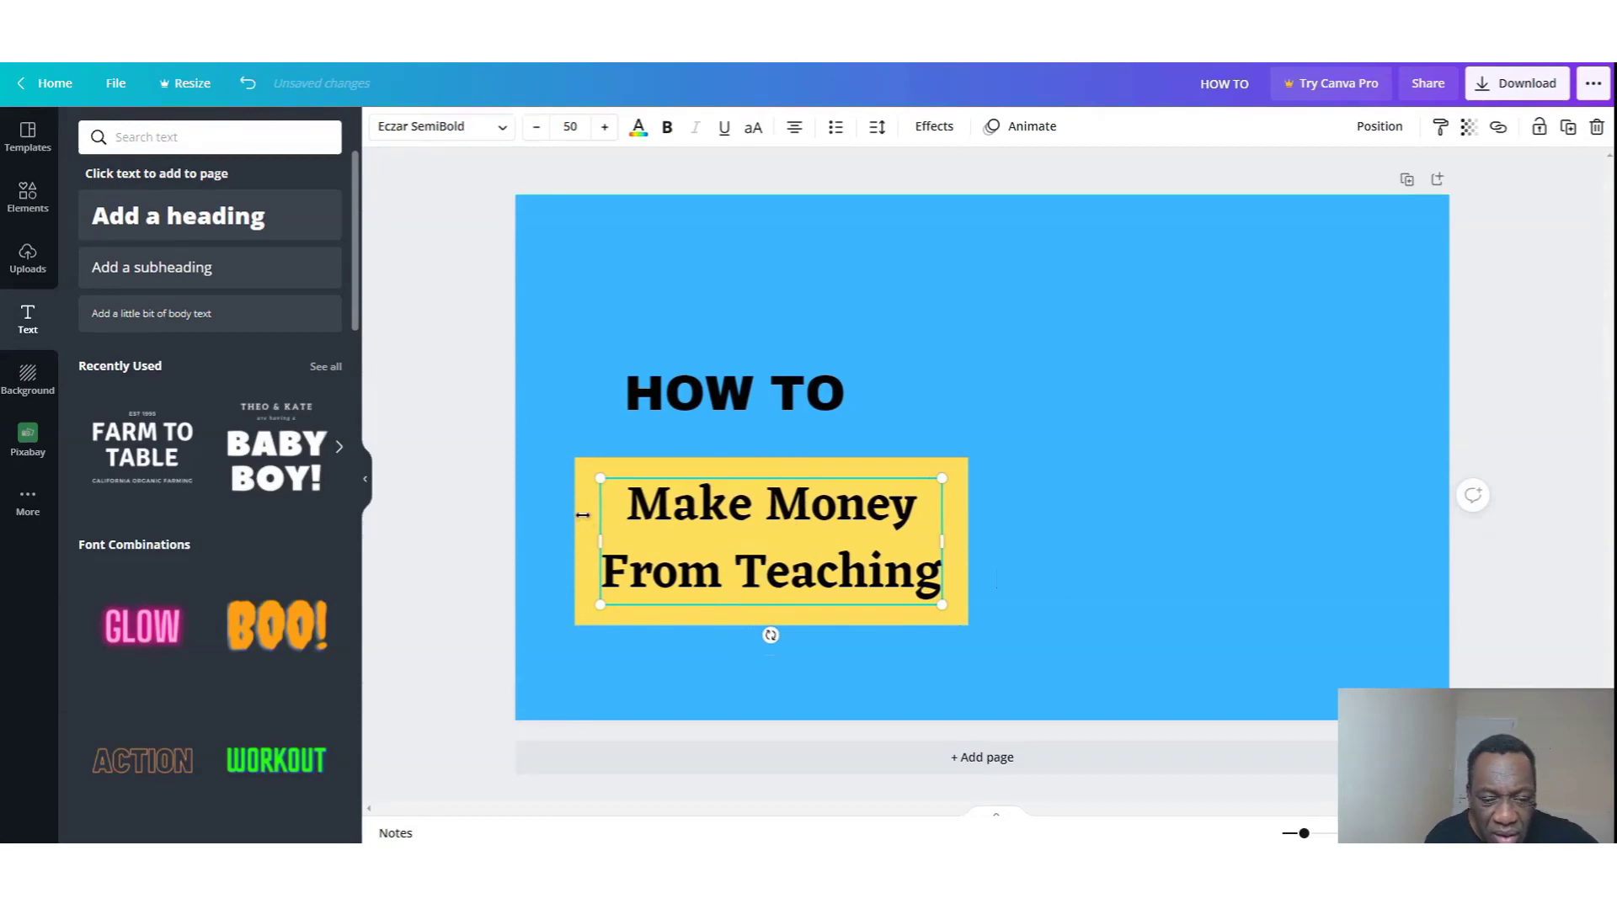
drag(598, 479, 592, 473)
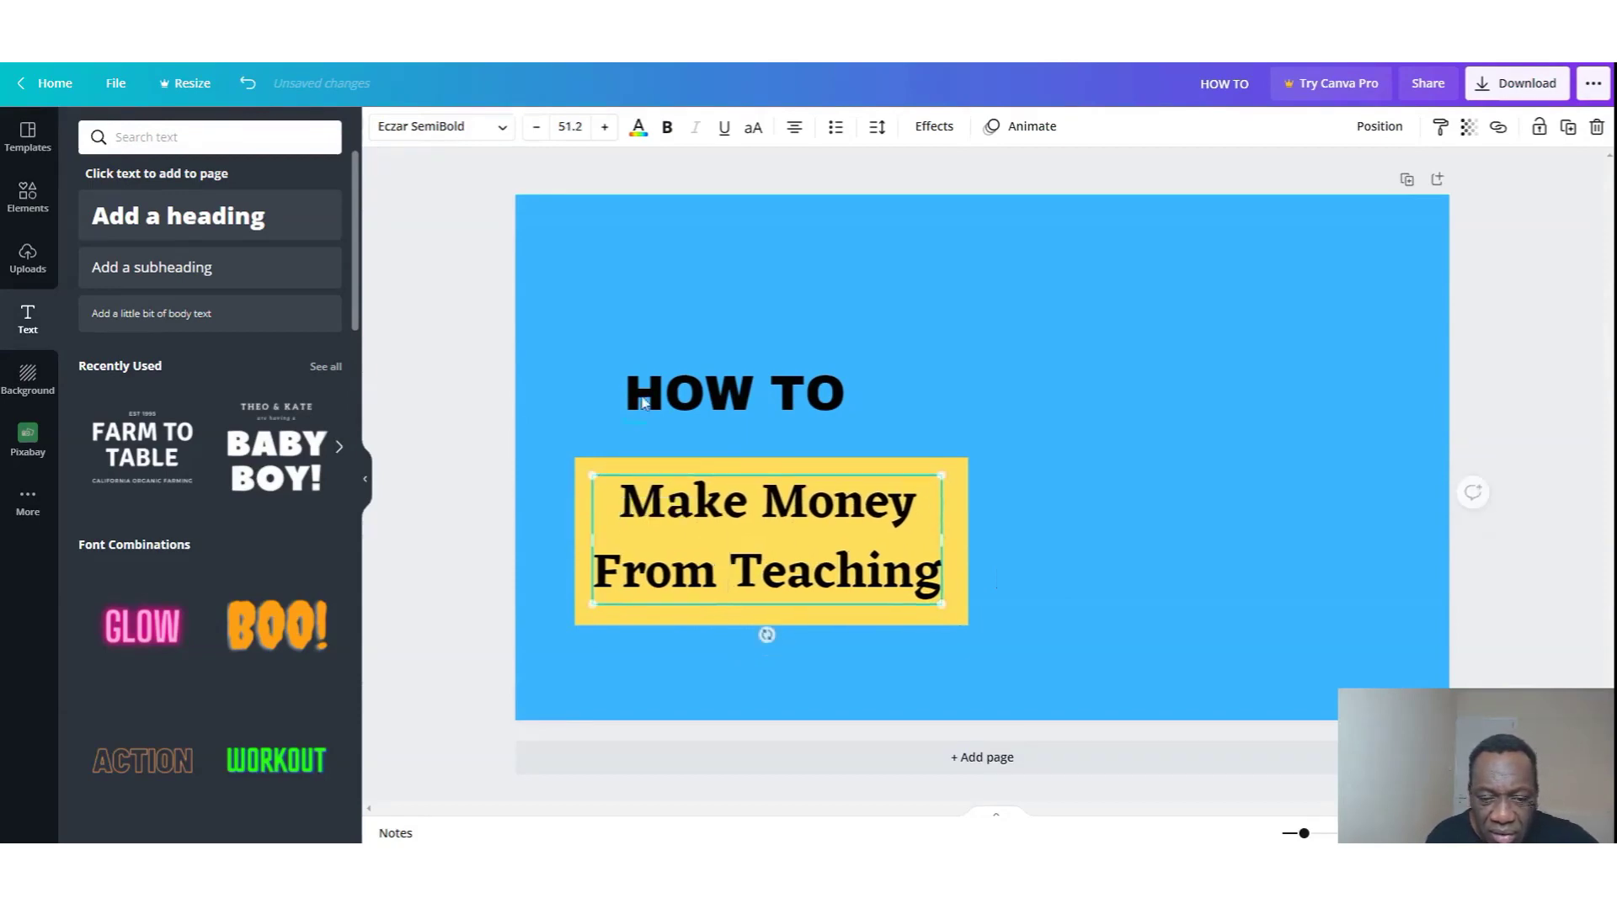
Increase the "HOW TO" font size to 73 and centre the text above the yellow rectangle.
click(677, 389)
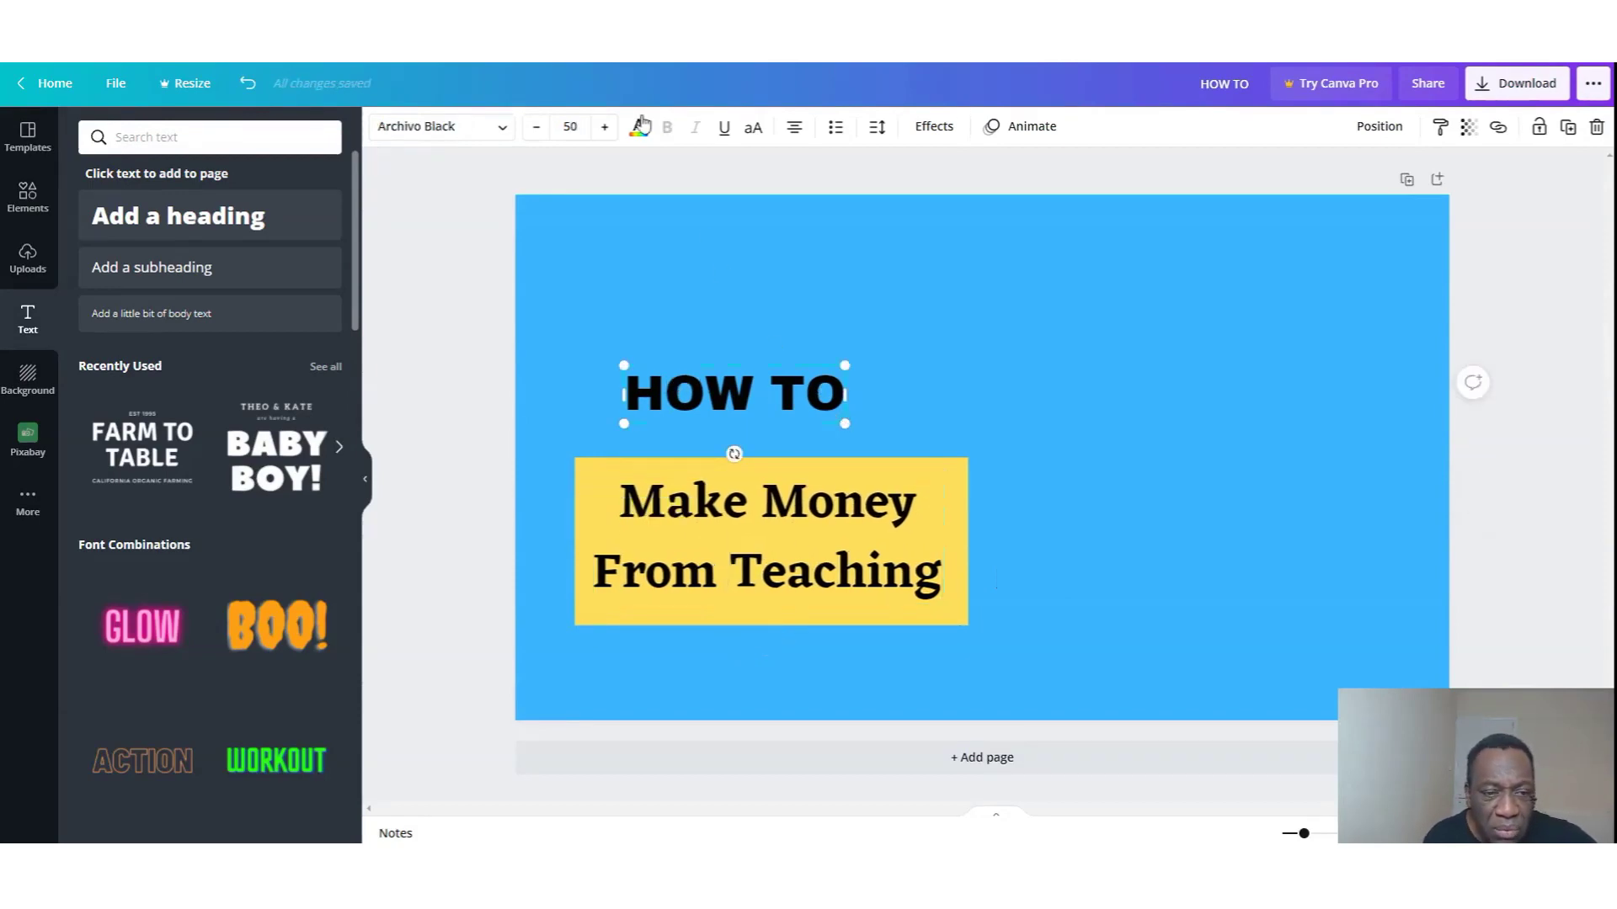
click(604, 127)
click(604, 126)
click(604, 127)
click(605, 126)
click(605, 127)
click(605, 127)
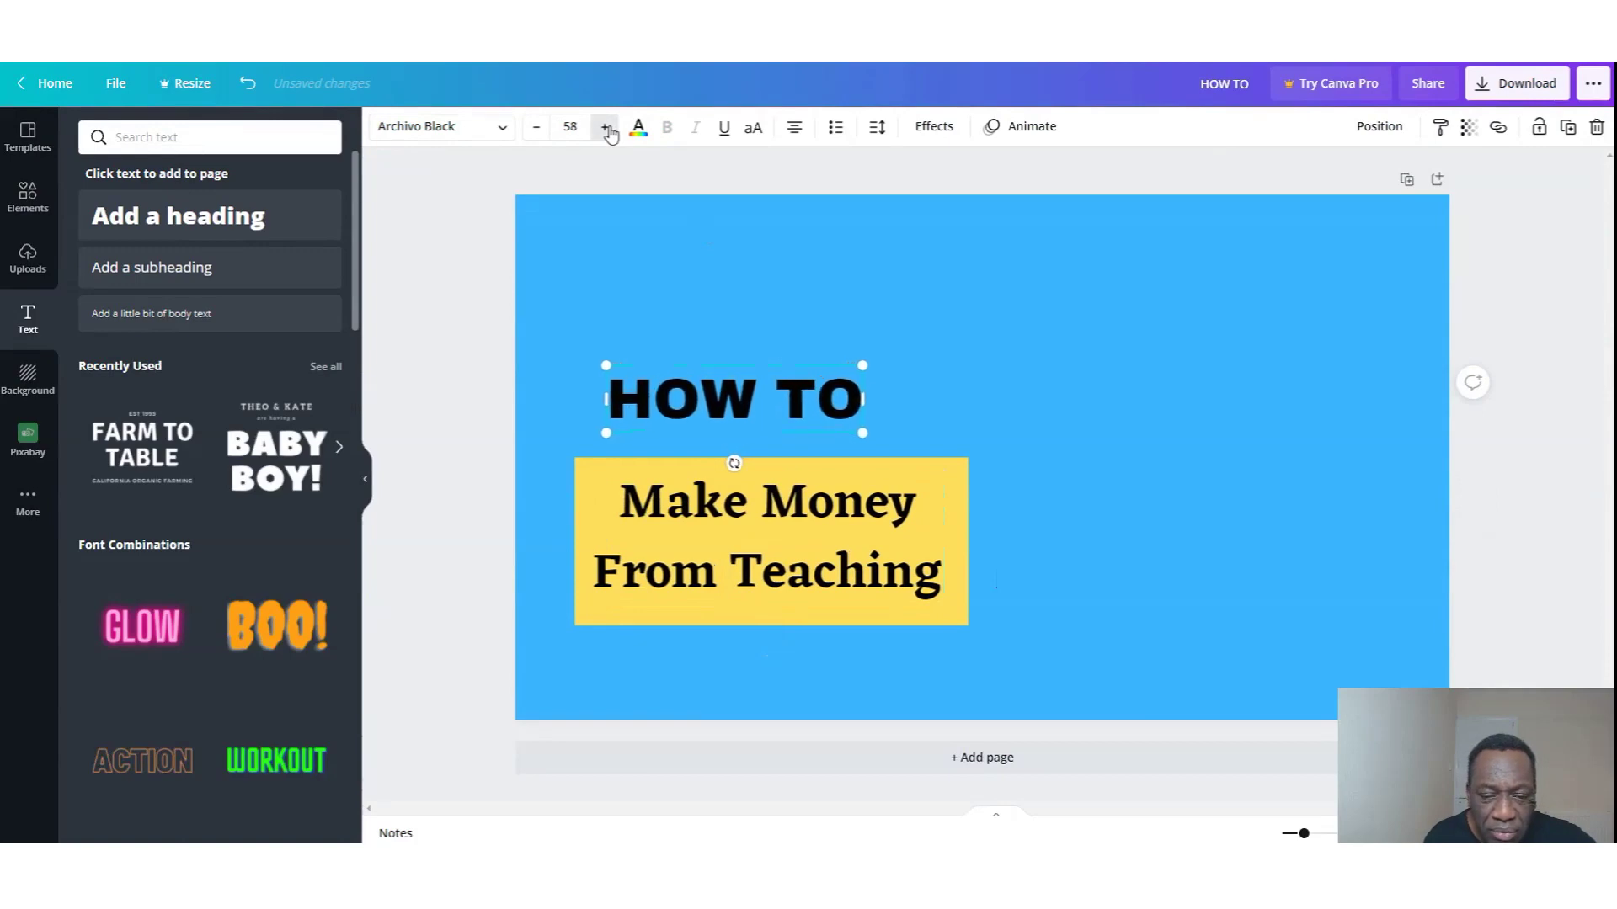
click(604, 126)
click(605, 126)
click(604, 127)
click(604, 127)
click(604, 127)
click(605, 126)
click(605, 126)
click(605, 126)
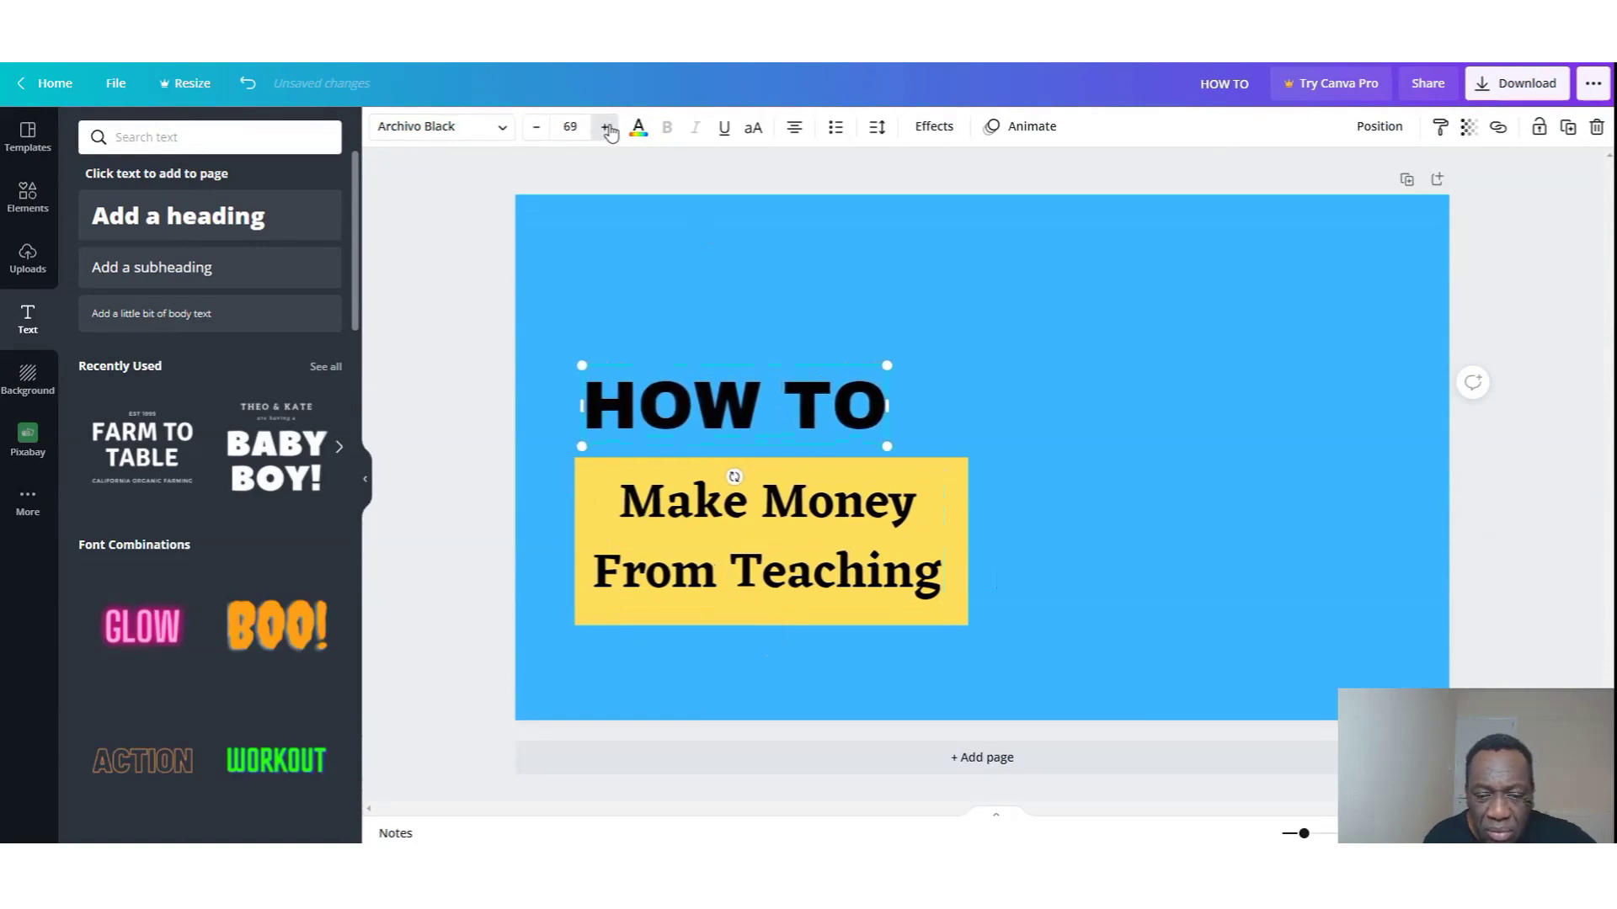
click(604, 127)
click(605, 127)
click(605, 127)
click(604, 127)
drag(773, 401, 801, 399)
click(1009, 455)
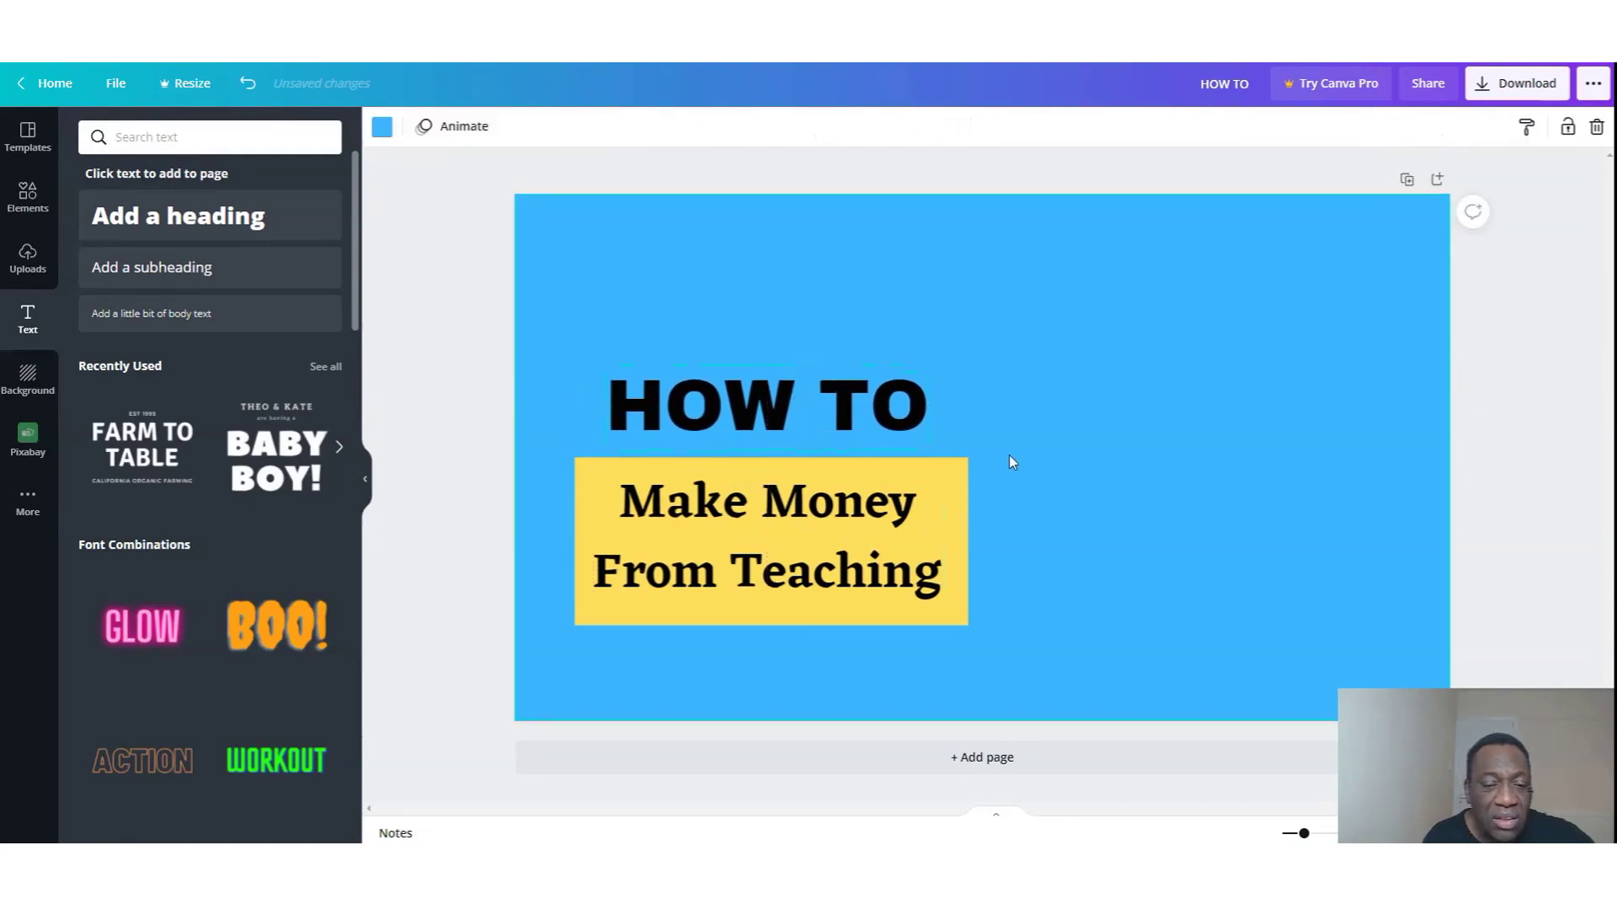
click(799, 399)
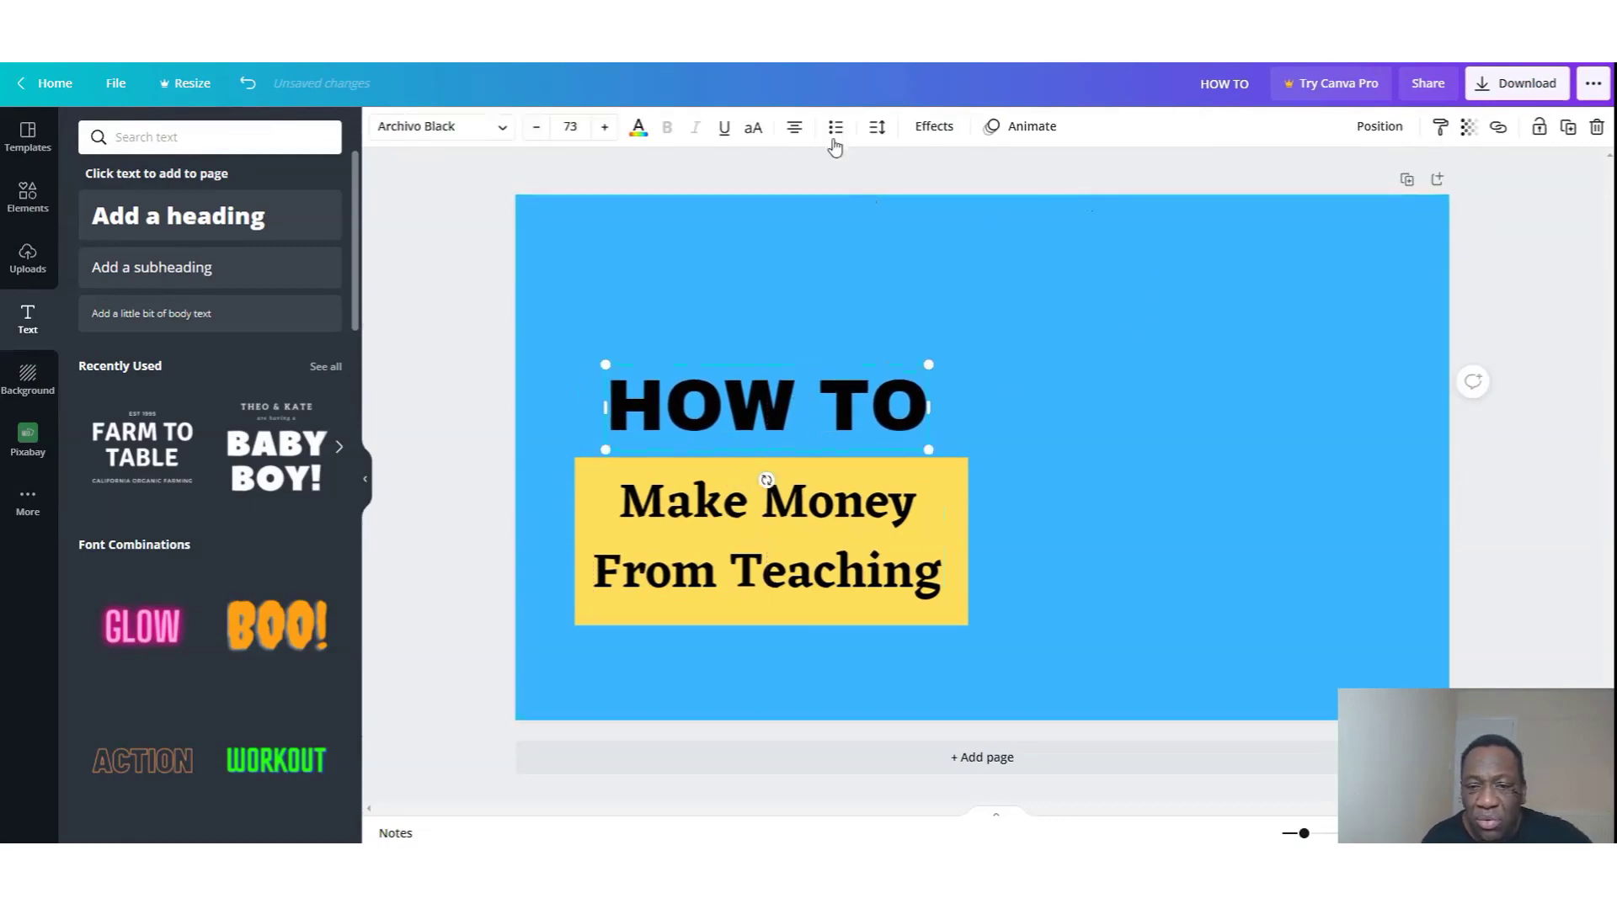
click(1028, 528)
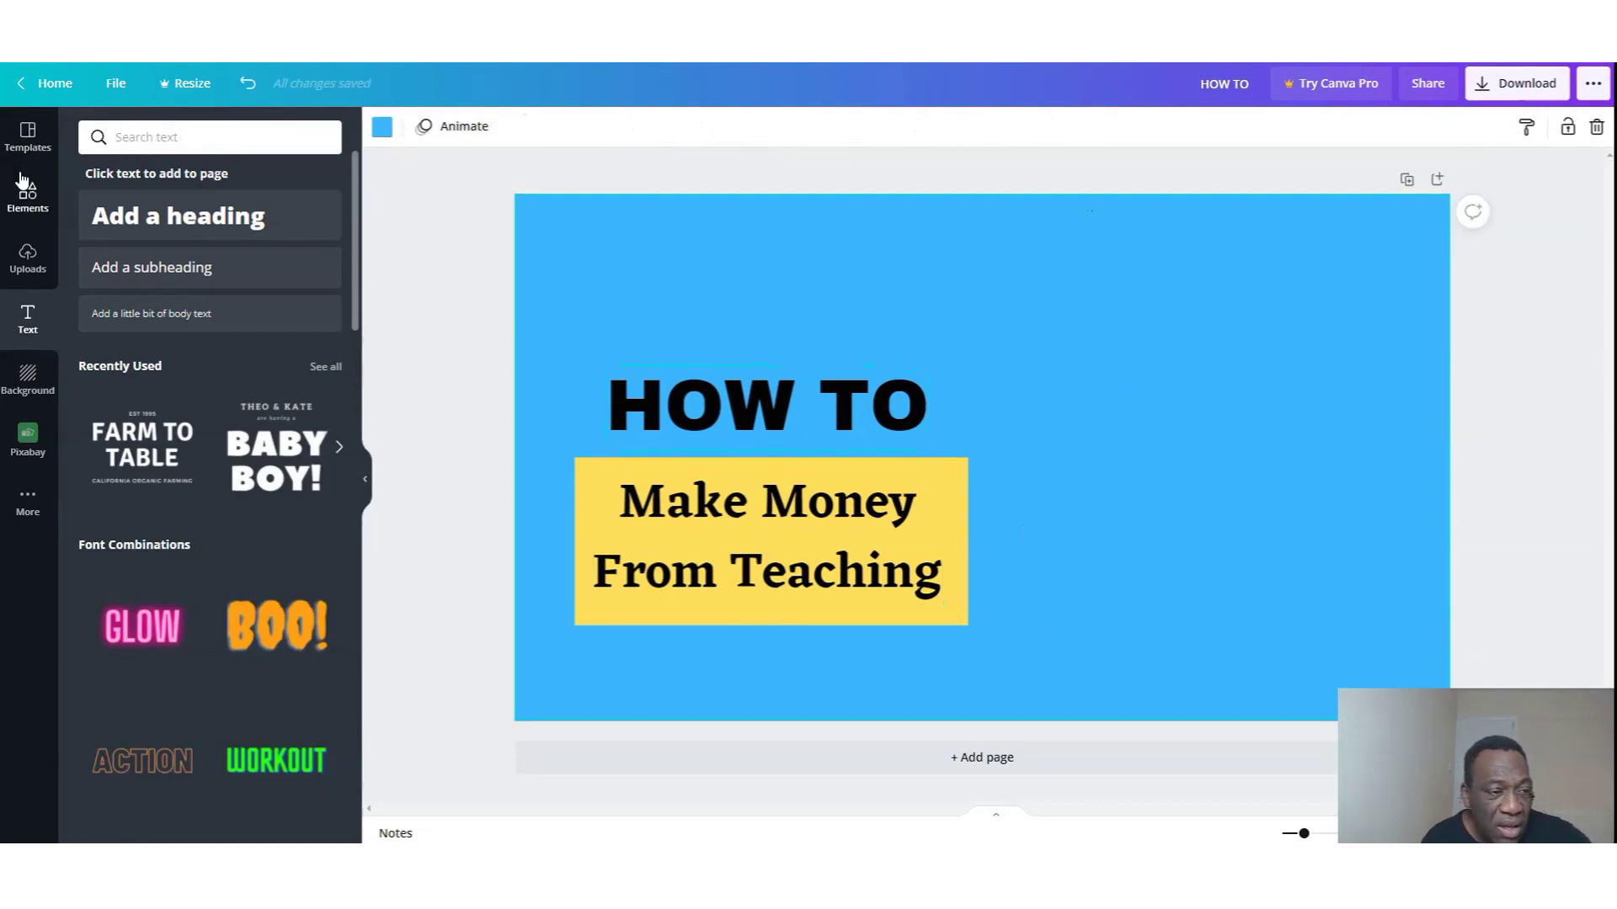
Search Pixabay for "money" and add the picture of a suited hand holding fanned dollar bills.
click(31, 447)
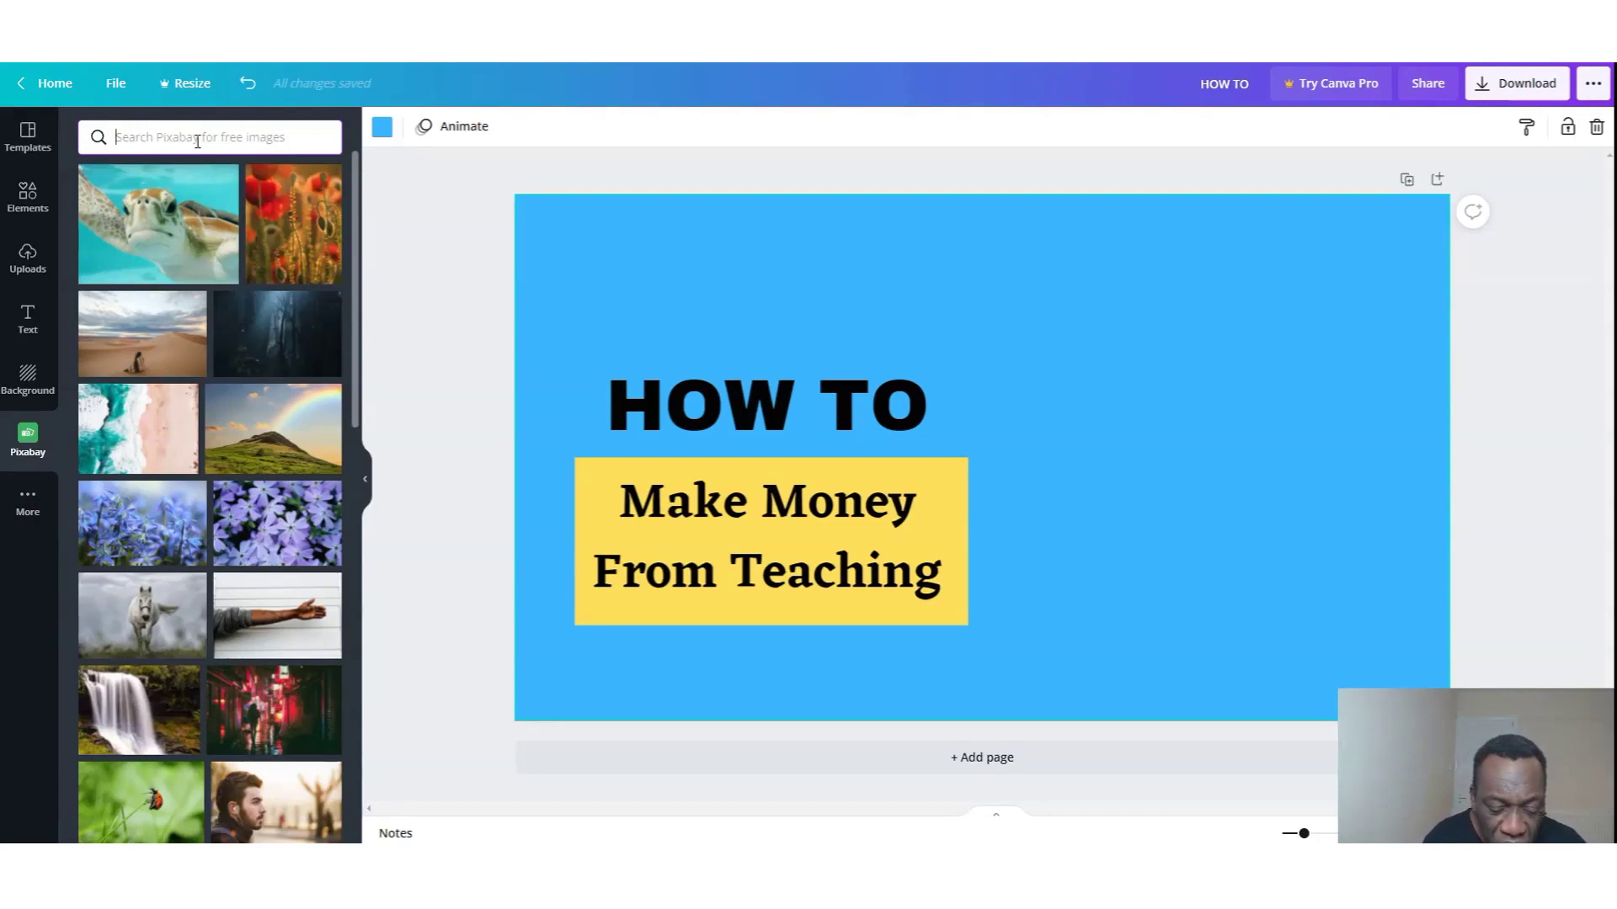
text(money)
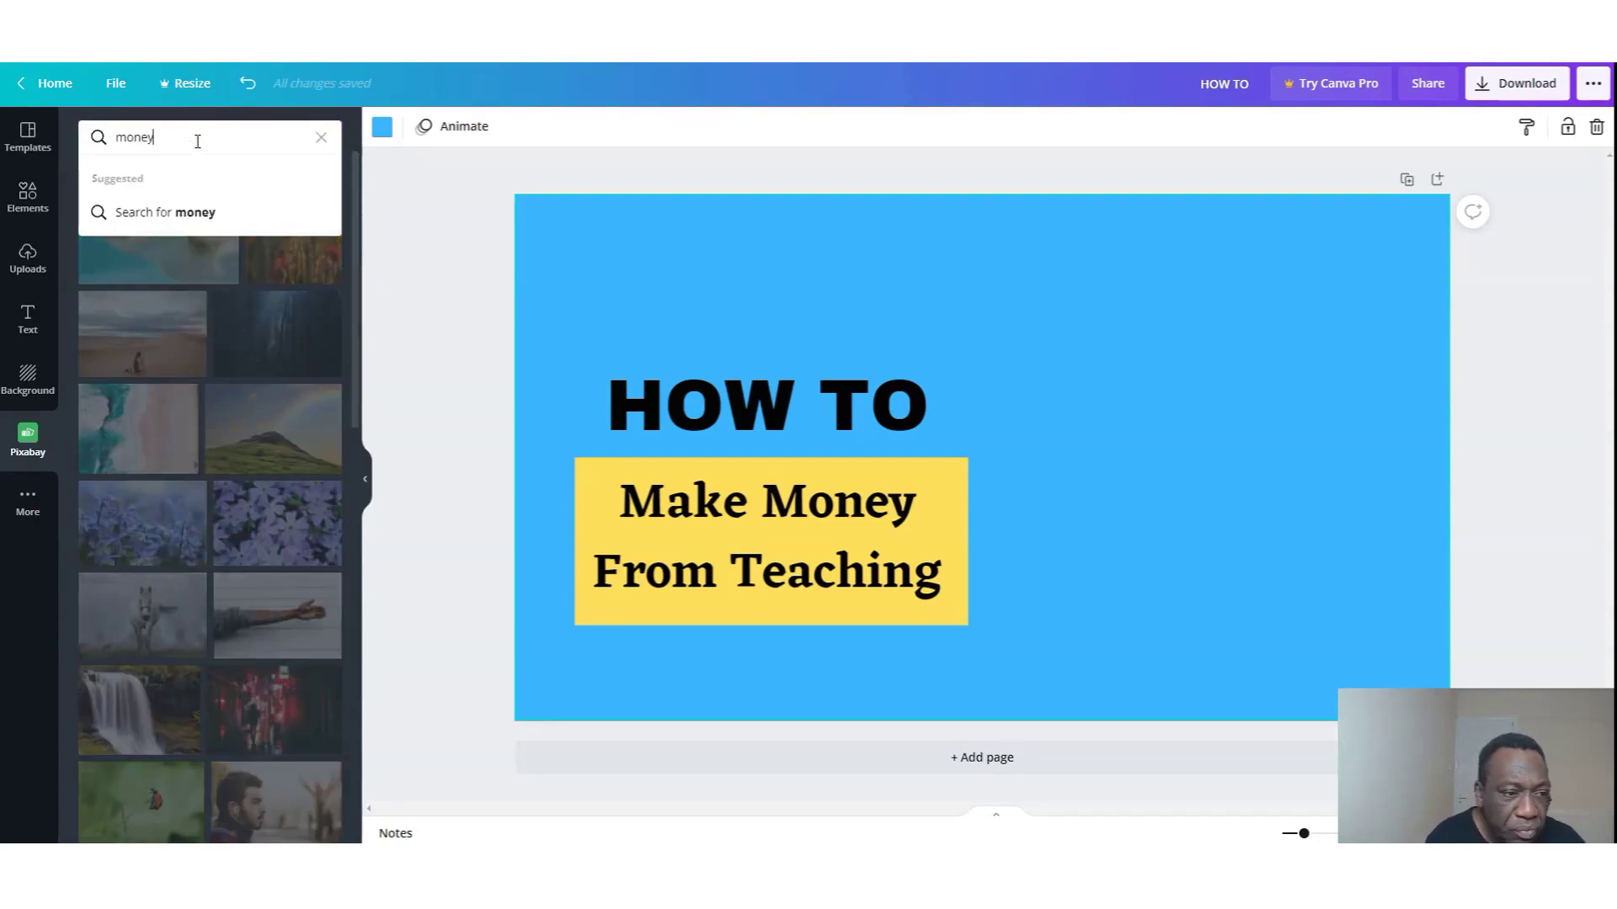
key(Return)
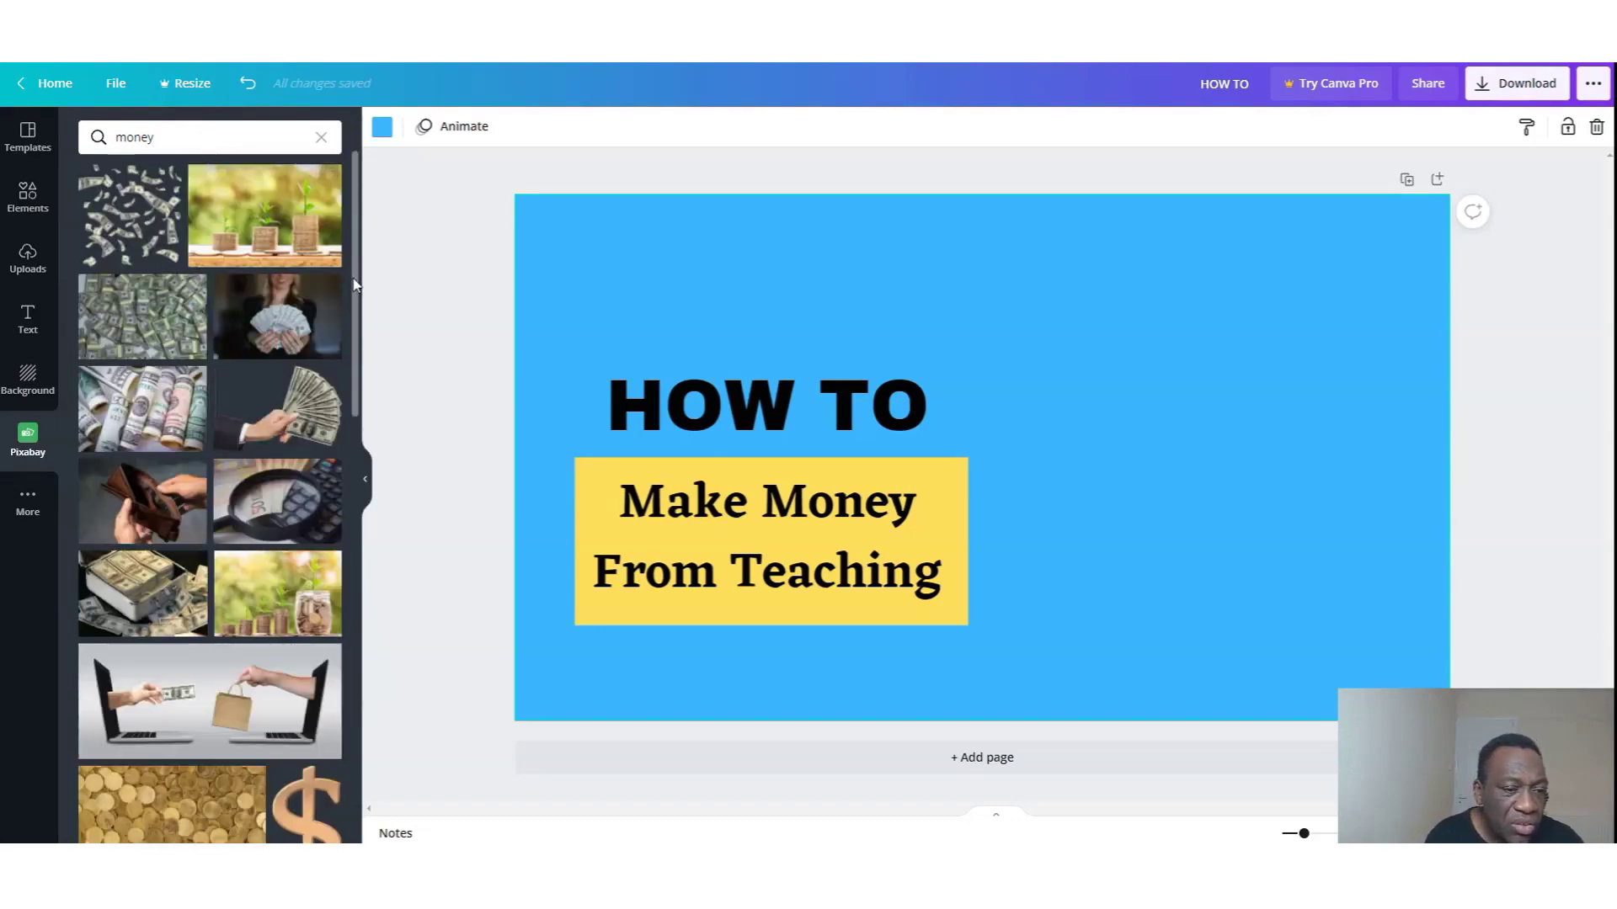
scroll(354, 289, down, 1)
drag(354, 289, 402, 709)
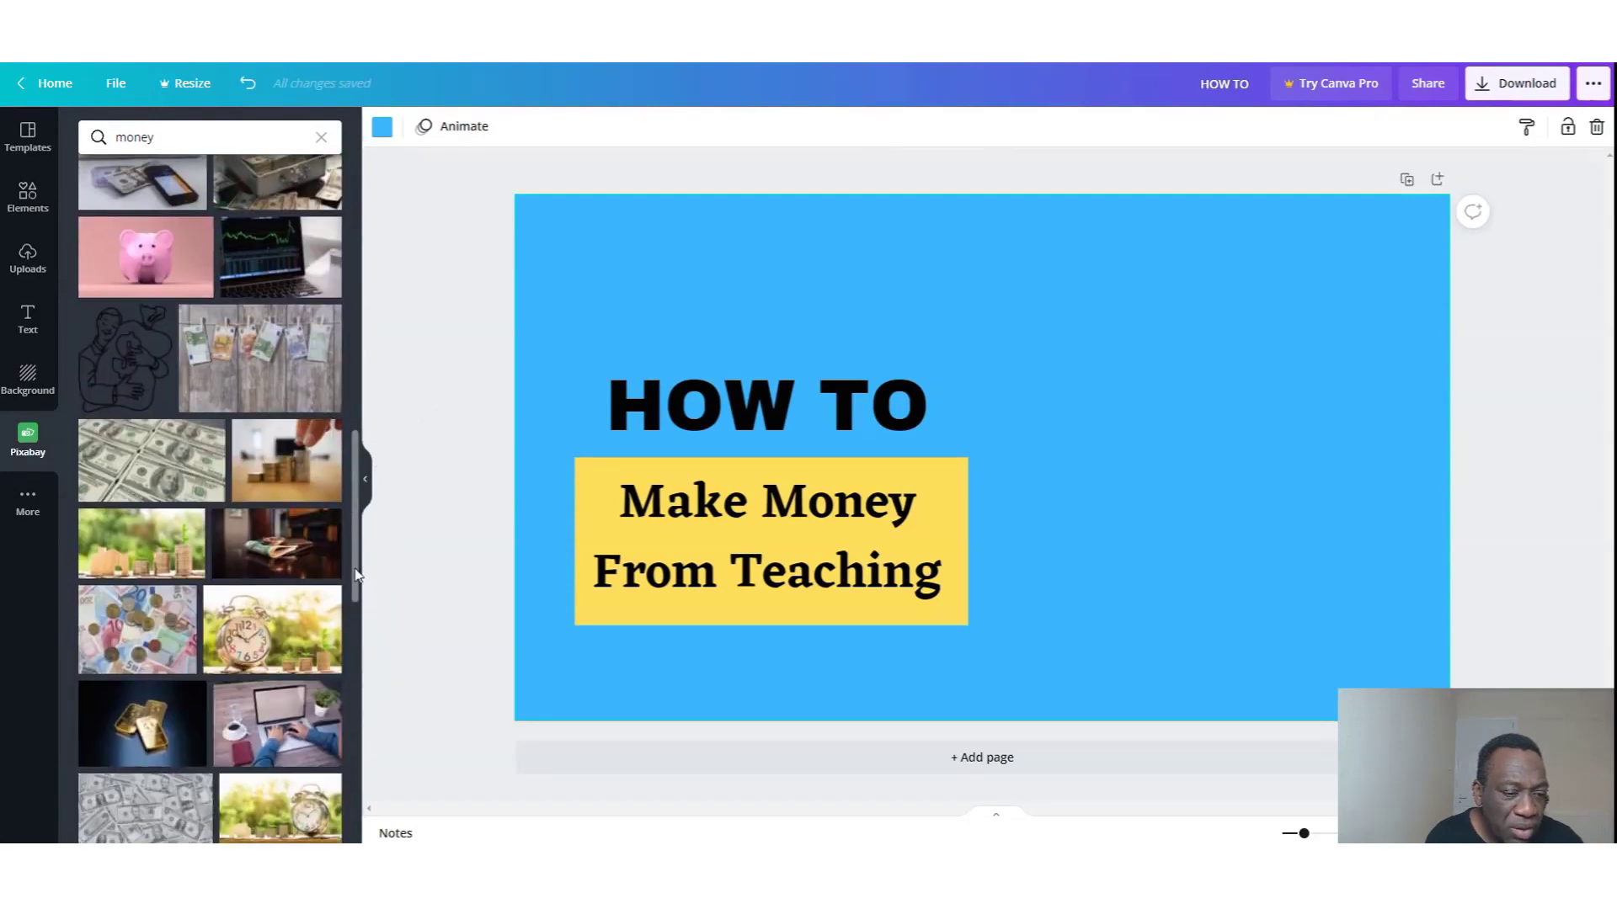
drag(355, 581, 376, 834)
click(283, 707)
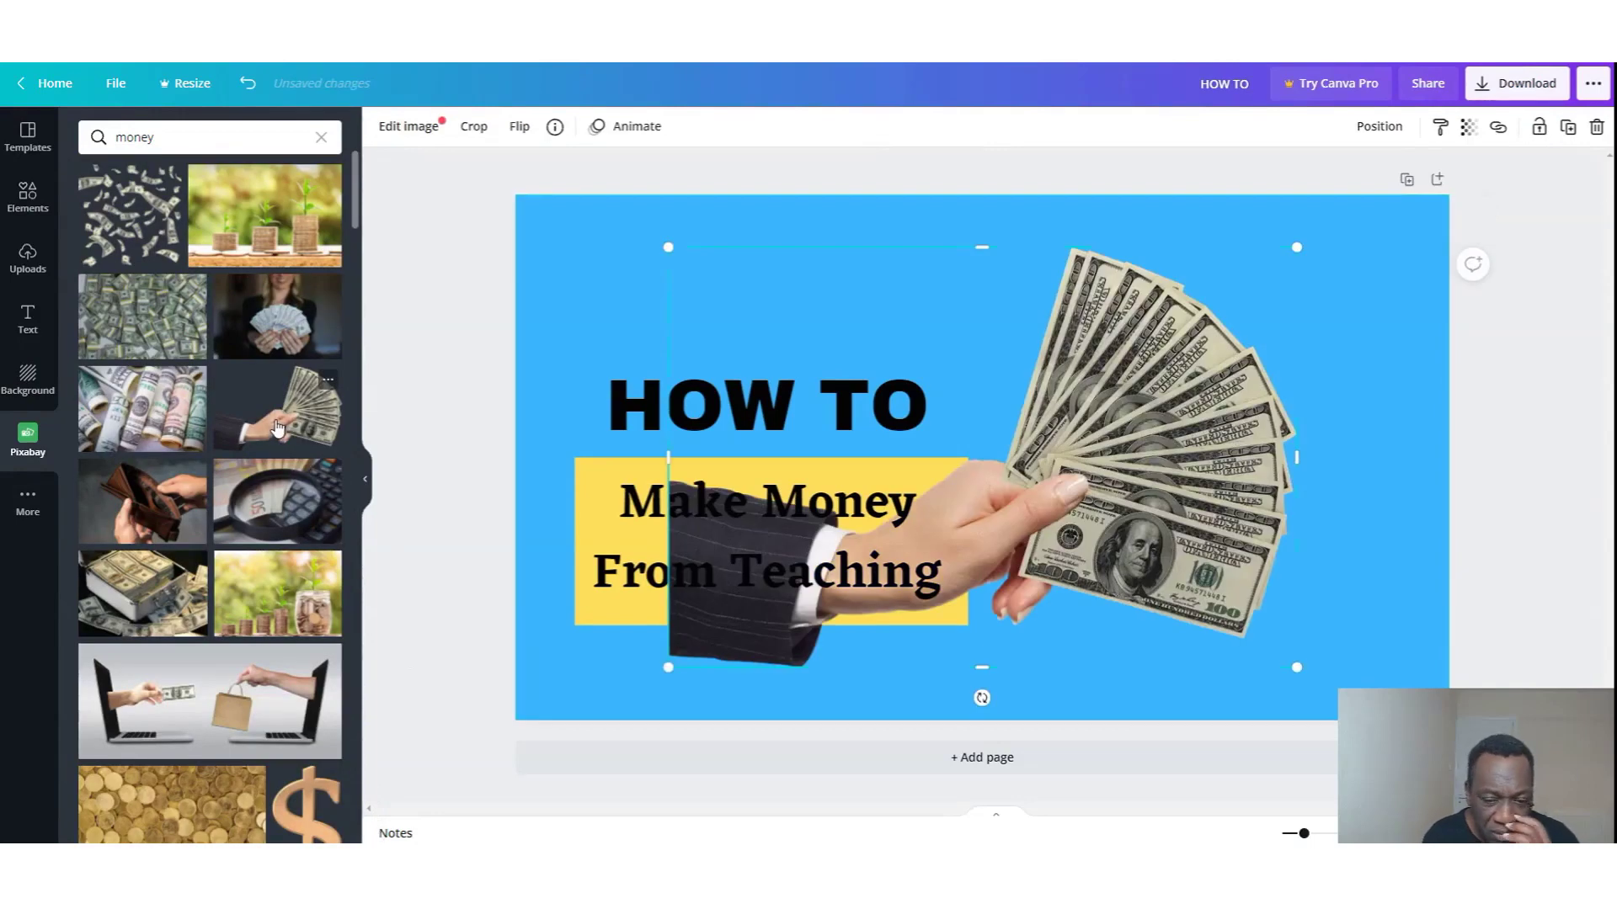
Shrink the money picture, place it beside the yellow rectangle and flip it horizontally.
drag(744, 296, 1028, 332)
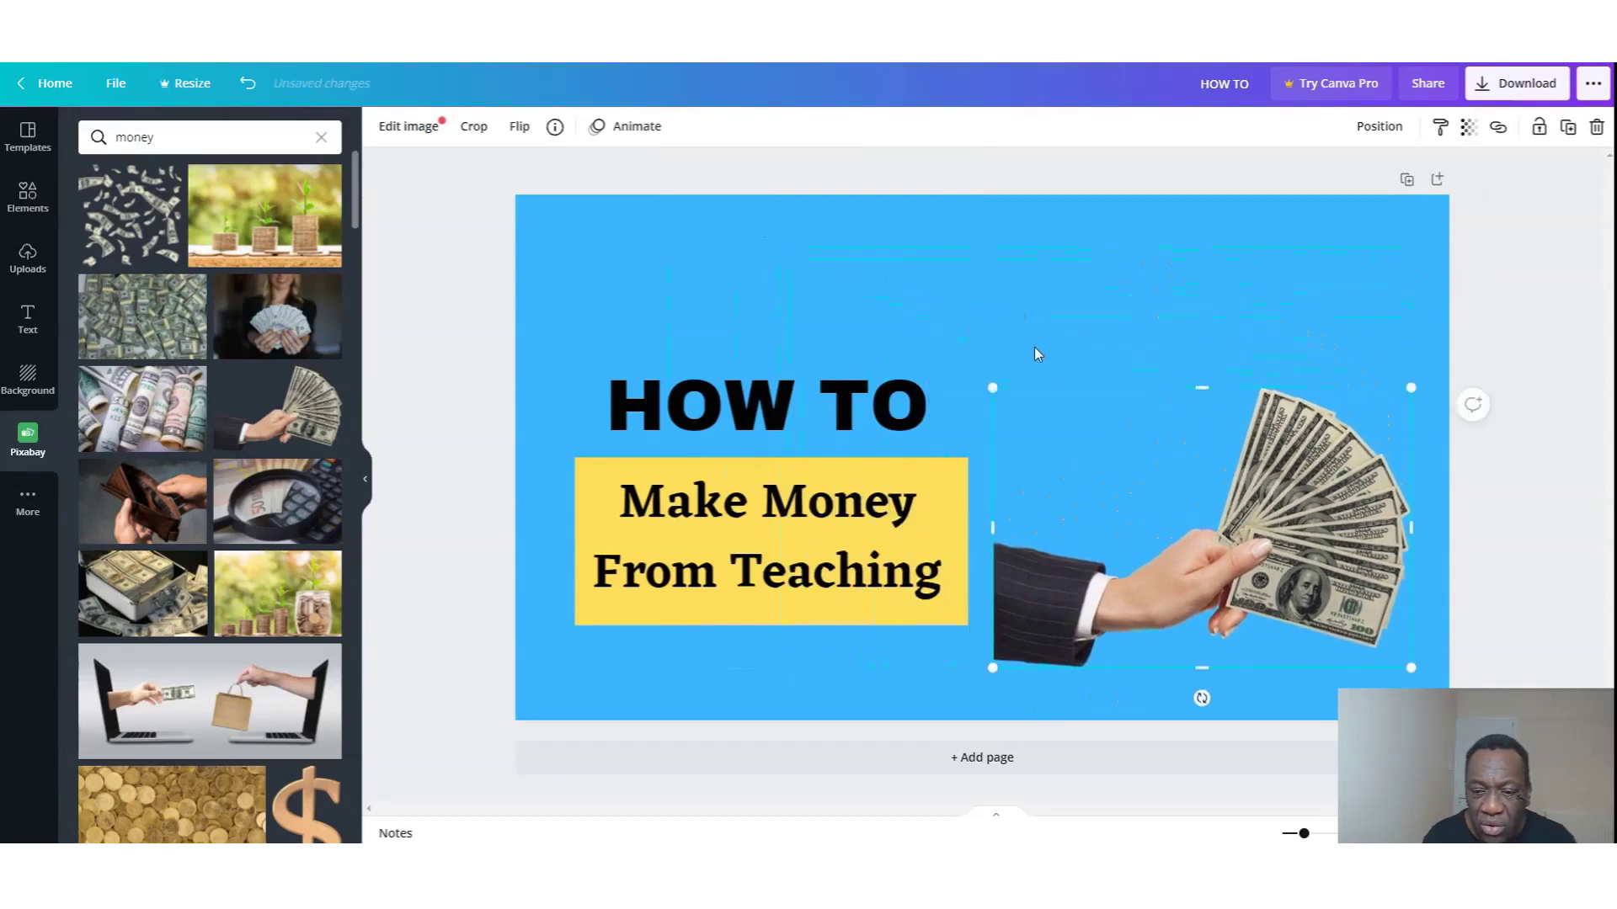
click(517, 128)
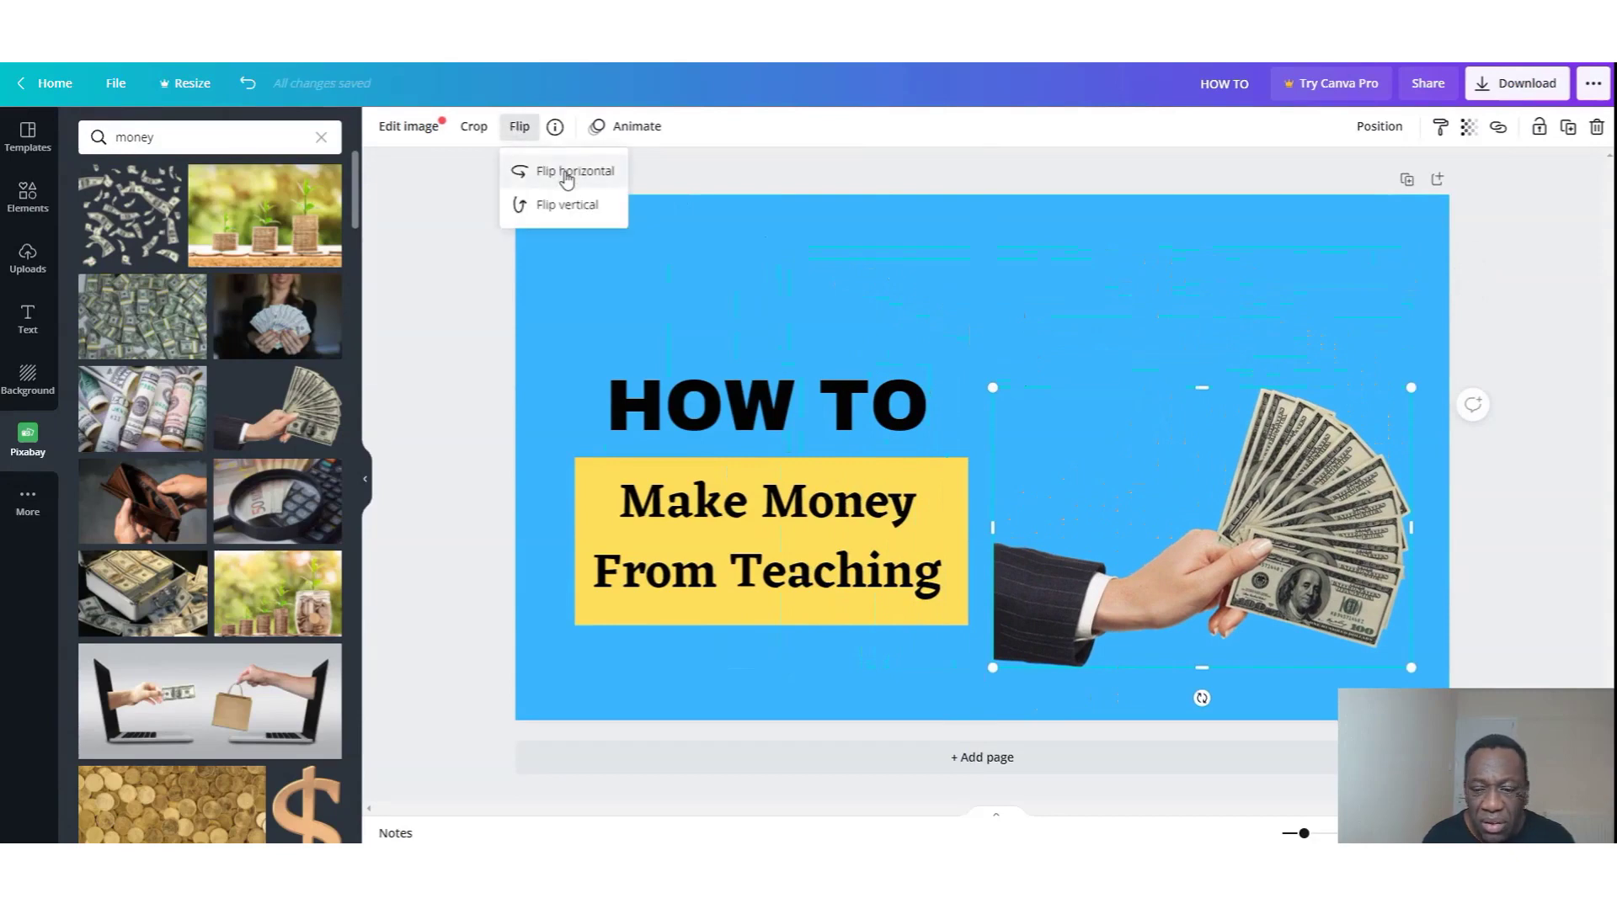
click(566, 174)
click(987, 273)
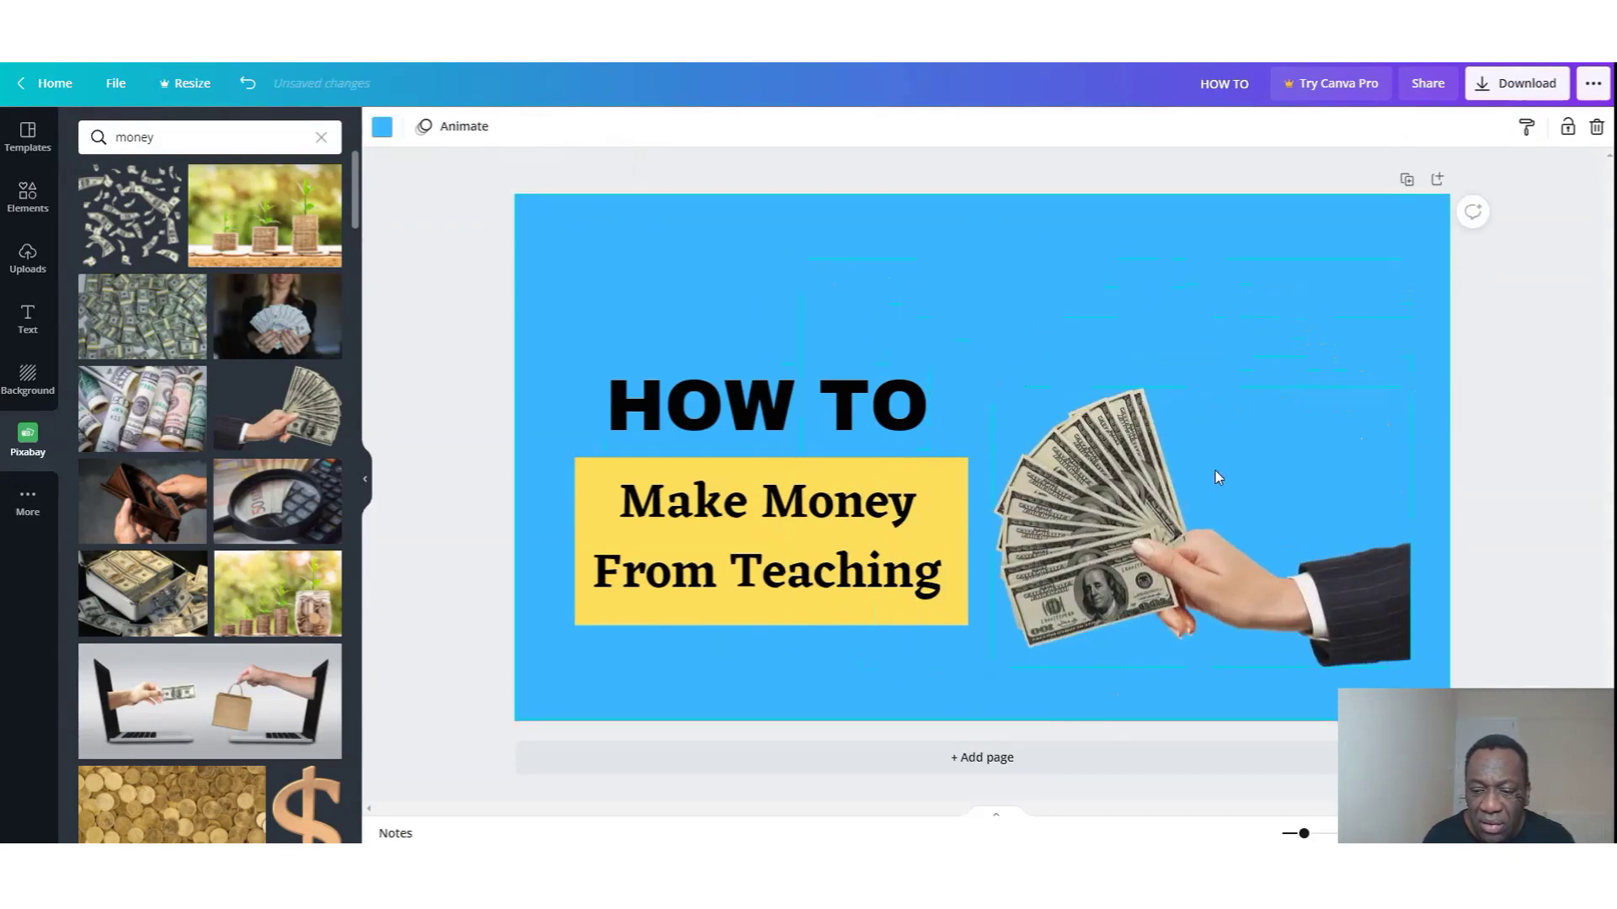
Enlarge the money picture slightly and position it so the sleeve meets the thumbnail's right edge.
drag(1217, 526, 1226, 515)
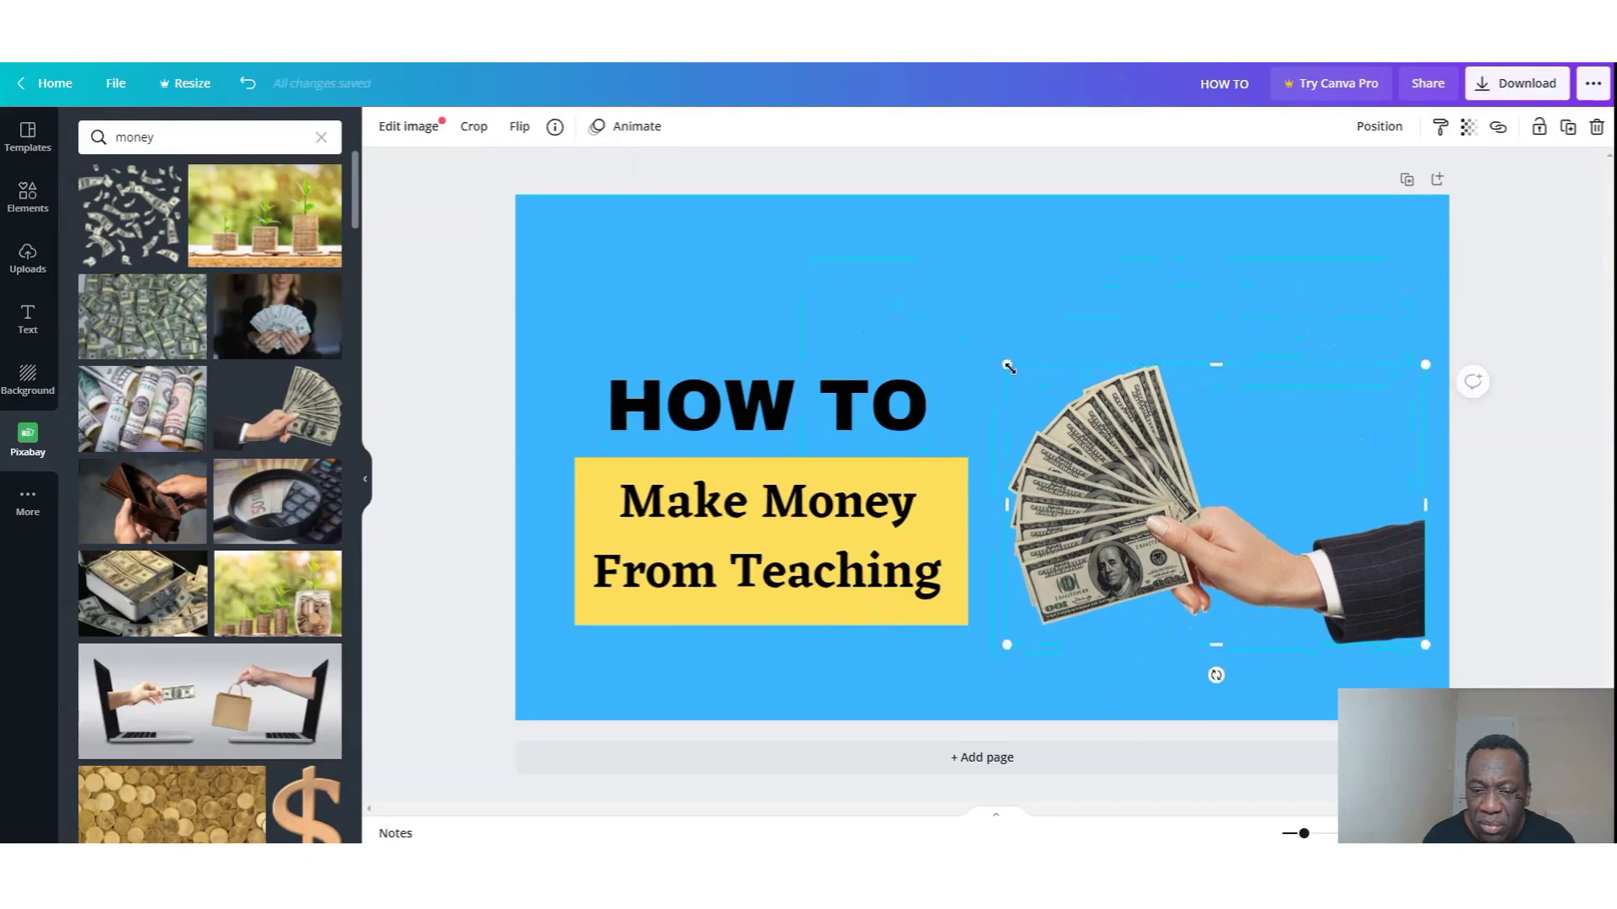
drag(1002, 376, 996, 353)
drag(1263, 479, 1287, 487)
click(1474, 360)
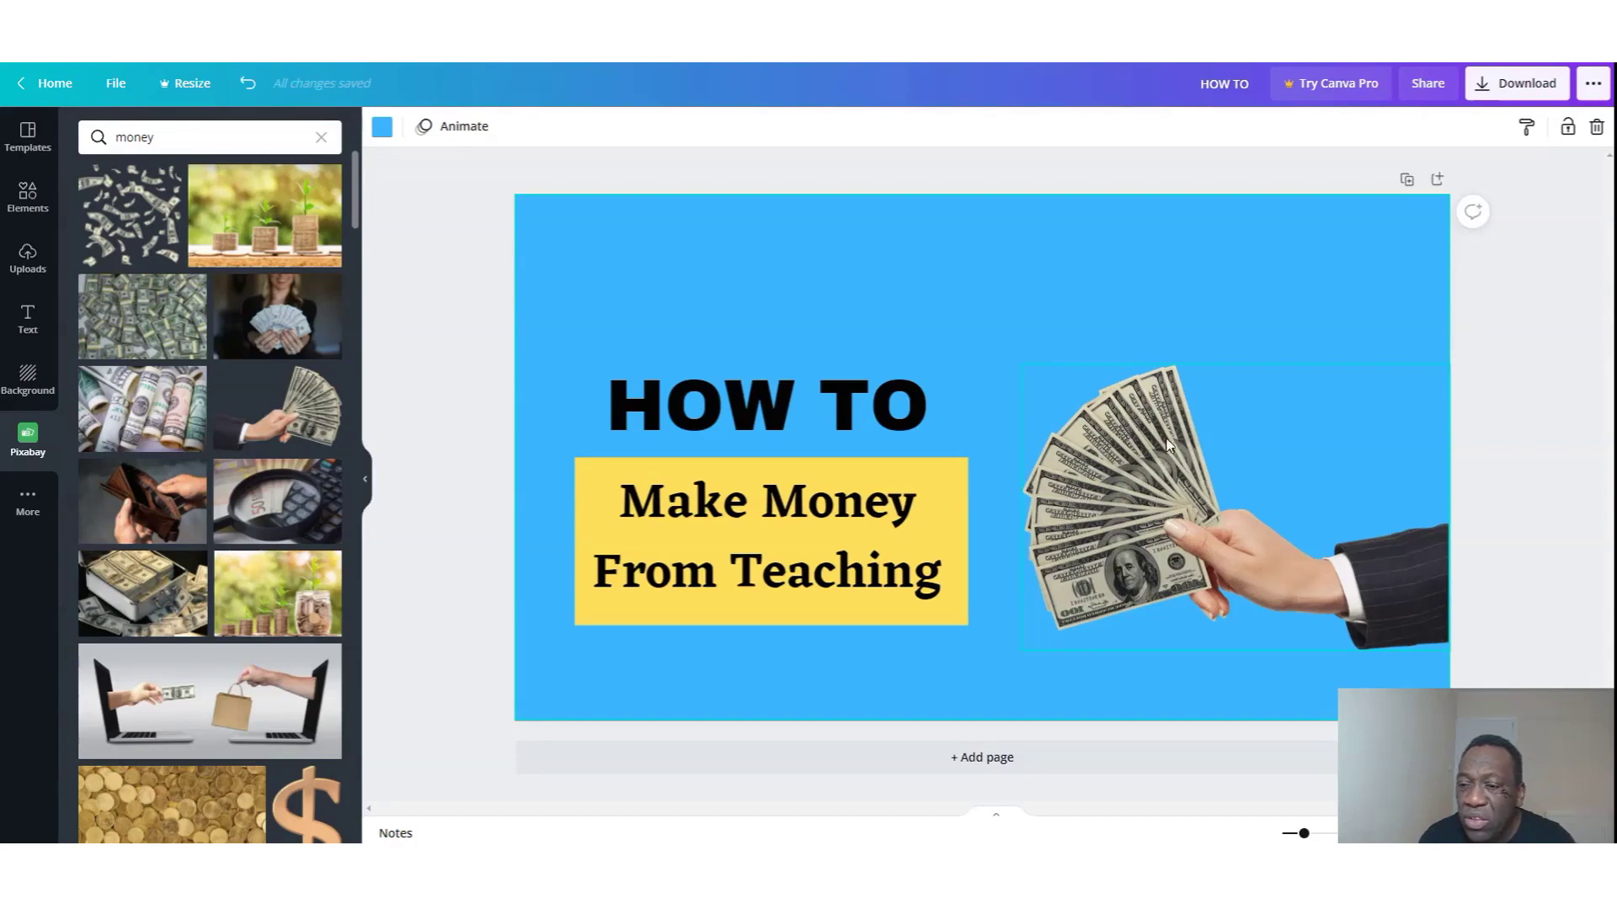
Open the download settings for the design and set the file type to JPG.
click(1544, 98)
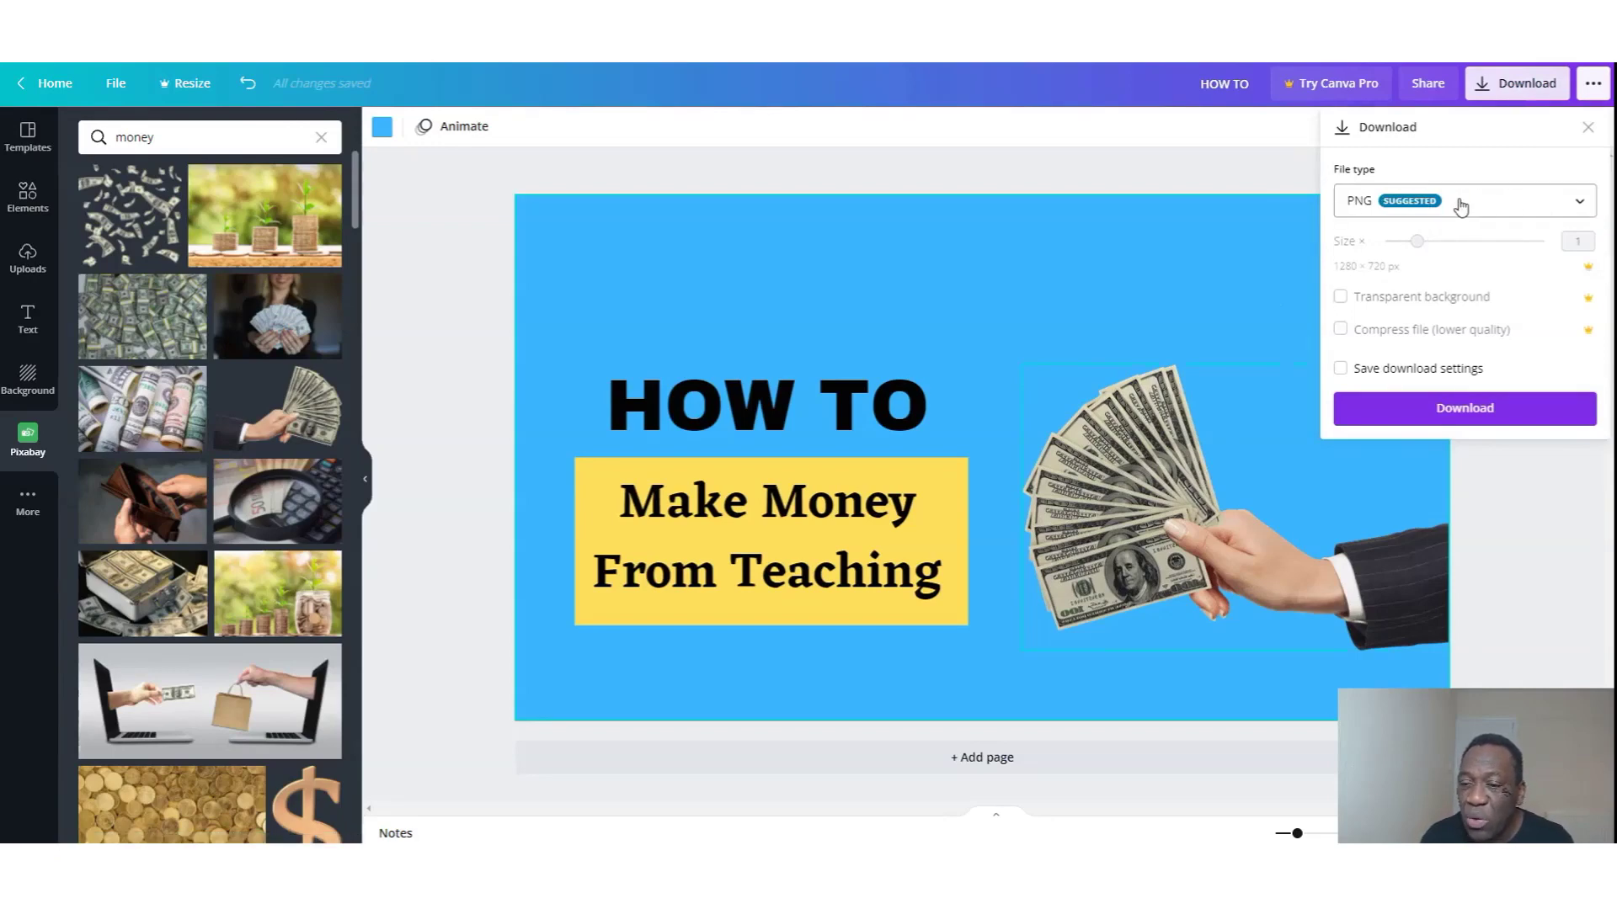
click(1539, 209)
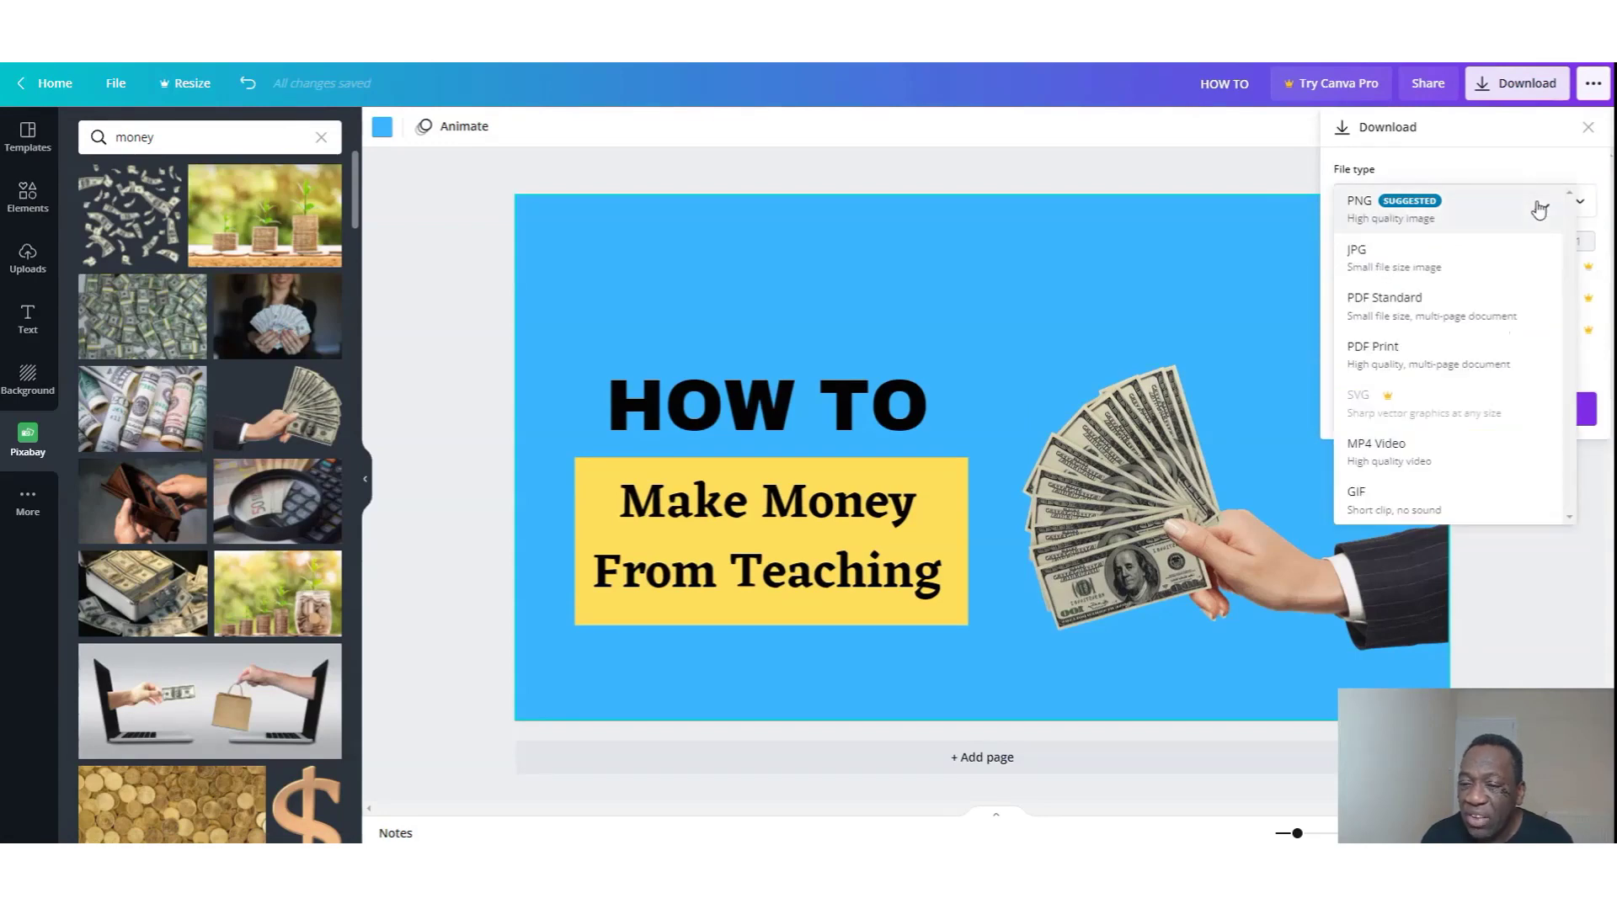
click(1429, 272)
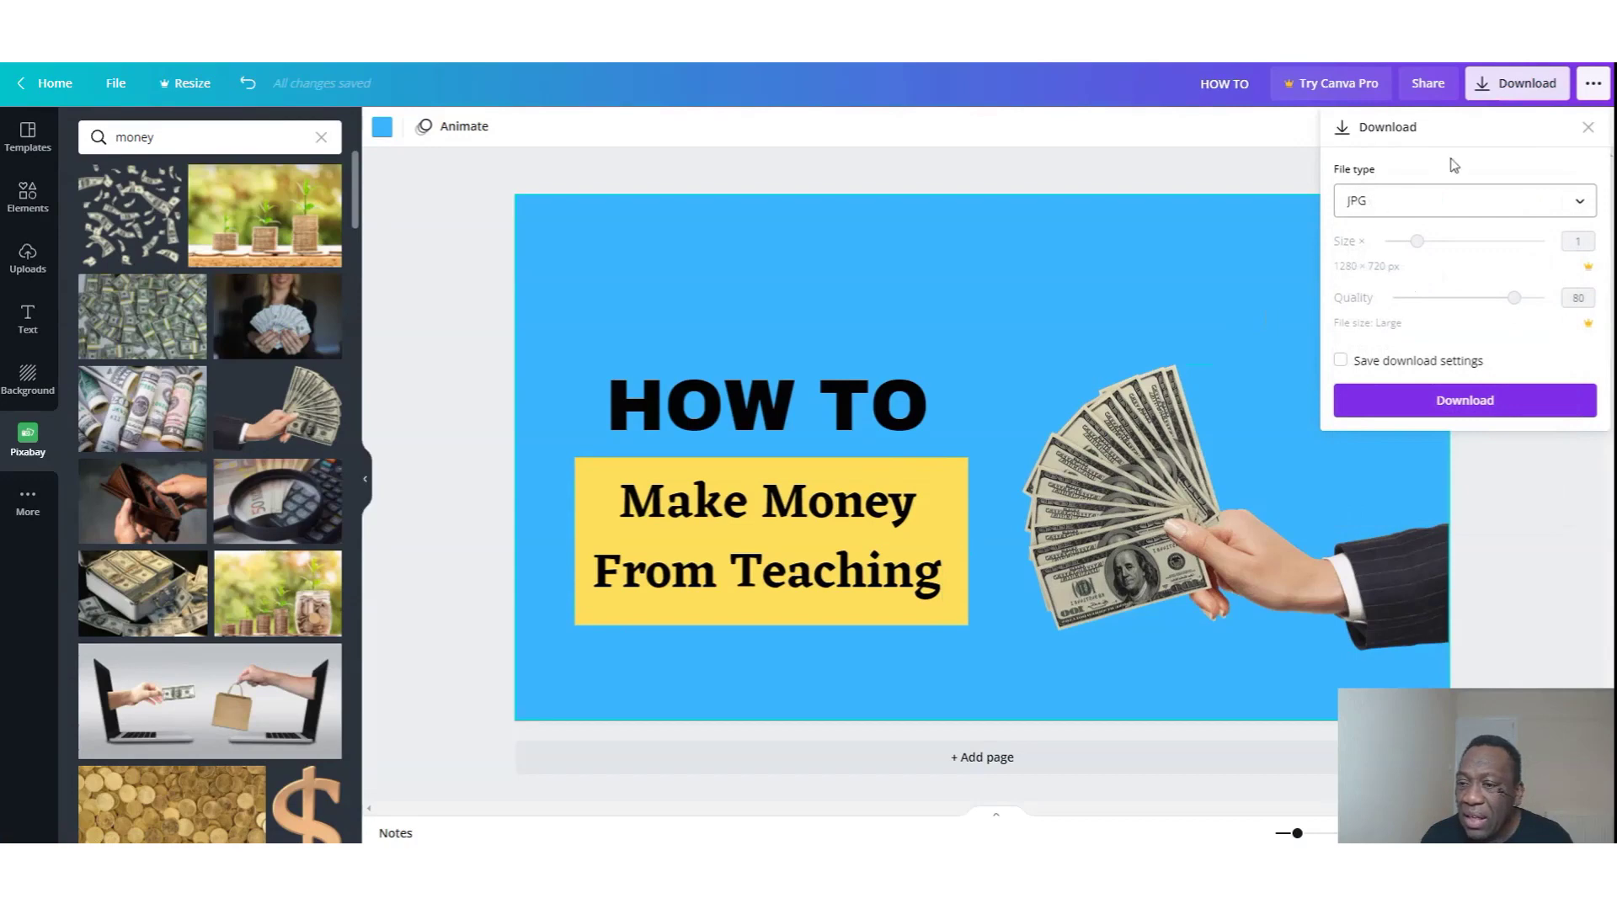